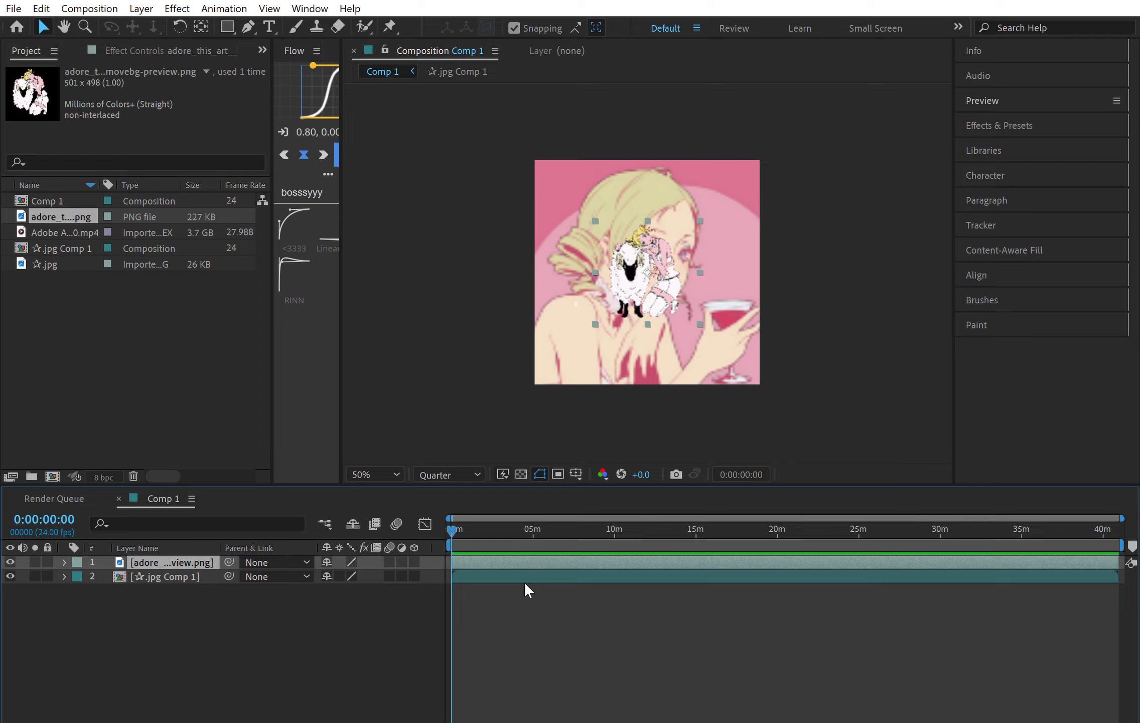
- Delete the adore_this_art removebg-preview PNG layer from Comp 1 and remove its source file from the project
{"action": "key", "text": "Delete"}
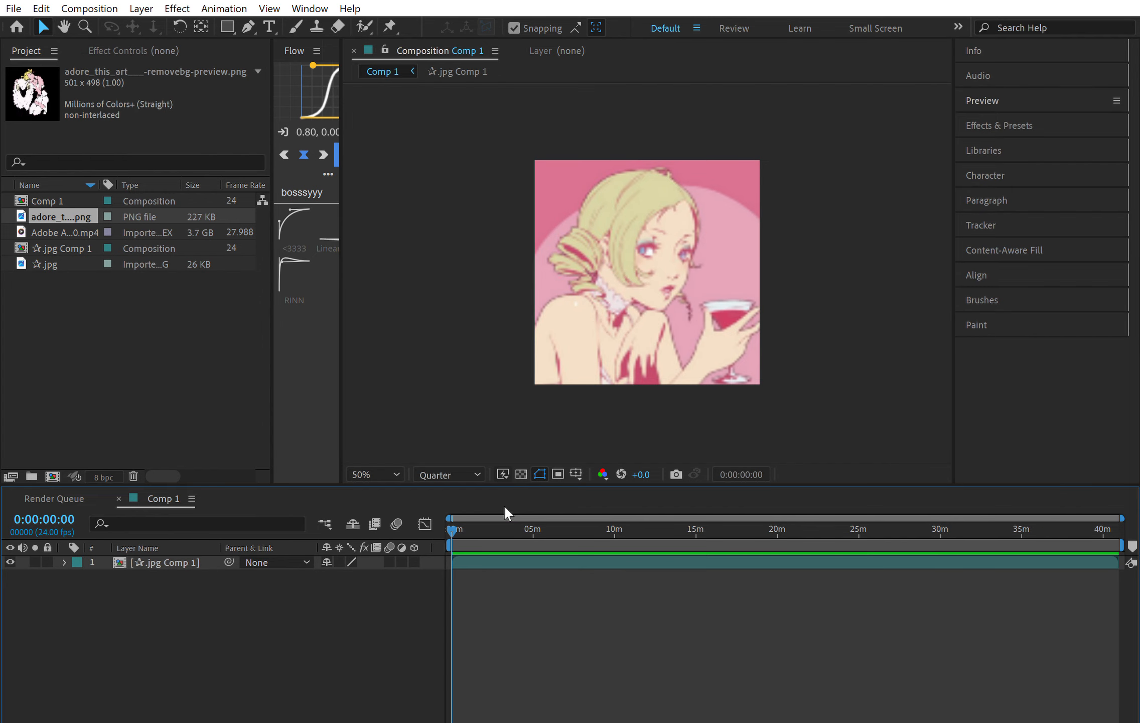
{"action": "left_click", "coordinate": [94, 284]}
{"action": "left_click", "coordinate": [73, 206]}
{"action": "key", "text": "Delete"}
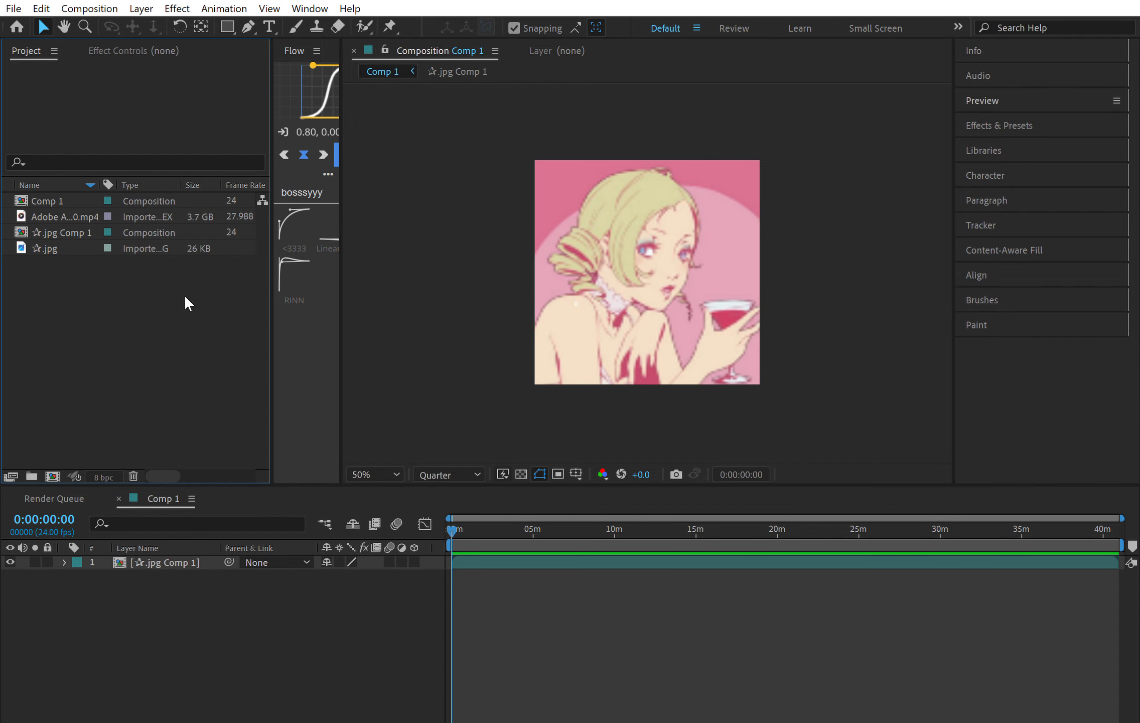
- Duplicate the ☆.jpg Comp 1 layer and draw a rectangular mask over the upper half of the copy
{"action": "left_click", "coordinate": [504, 558]}
{"action": "key", "text": "ctrl+d"}
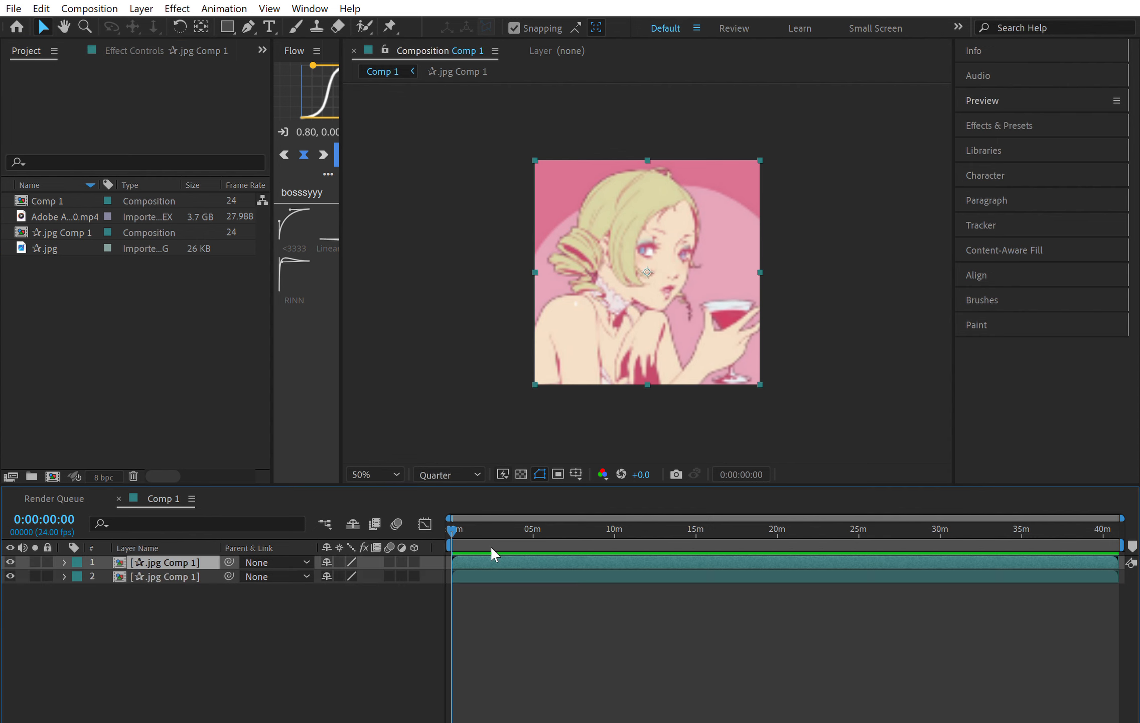
{"action": "left_click", "coordinate": [605, 488]}
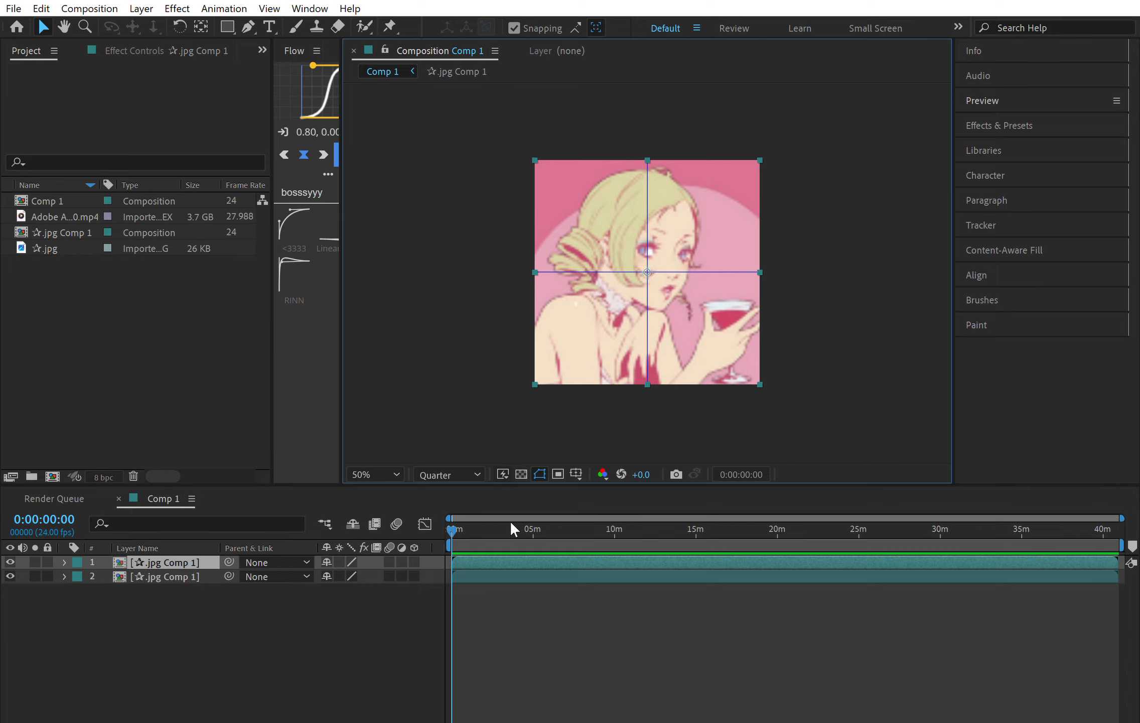
{"action": "left_click", "coordinate": [228, 26]}
{"action": "left_click_drag", "start_coordinate": [535, 157], "coordinate": [767, 263]}
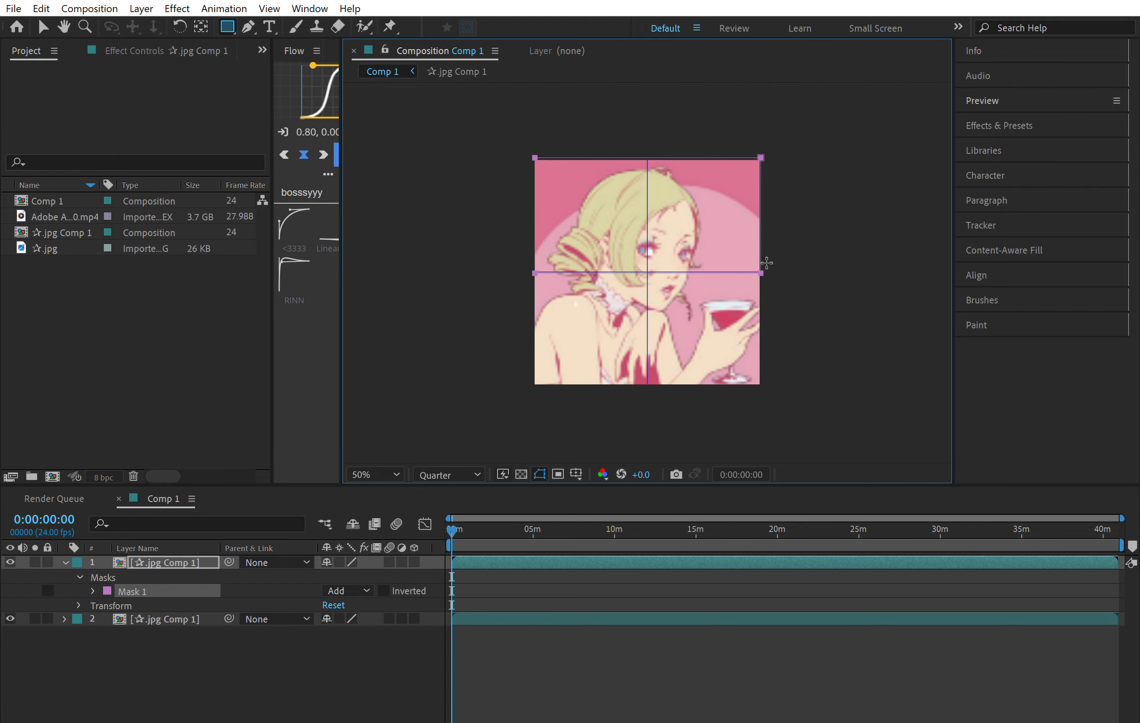
- Adjust Mask 1's shape bounds to align exactly with the composition's upper half
{"action": "left_click", "coordinate": [93, 591]}
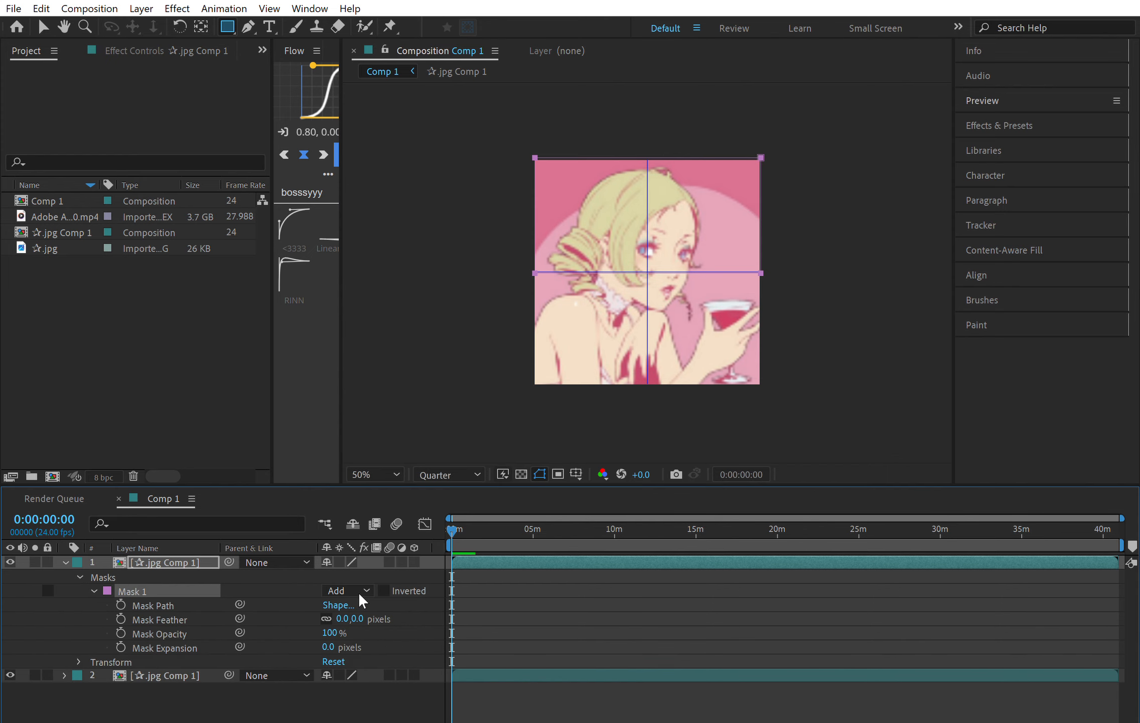
{"action": "left_click", "coordinate": [350, 603]}
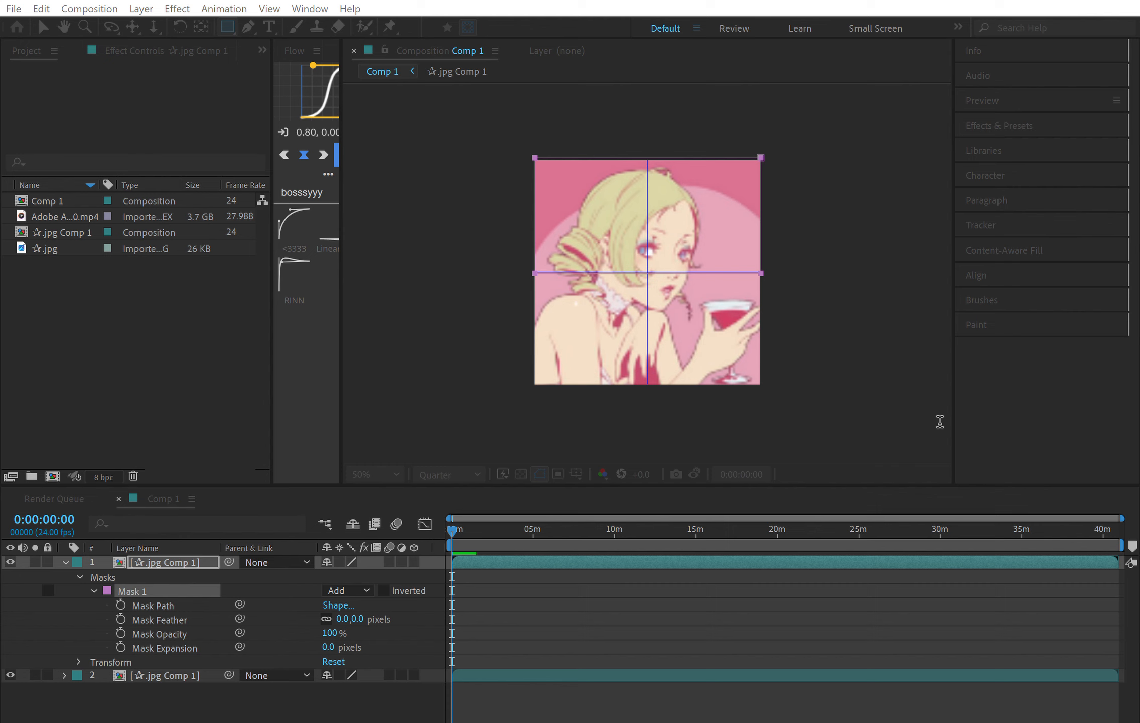
{"action": "left_click", "coordinate": [936, 546]}
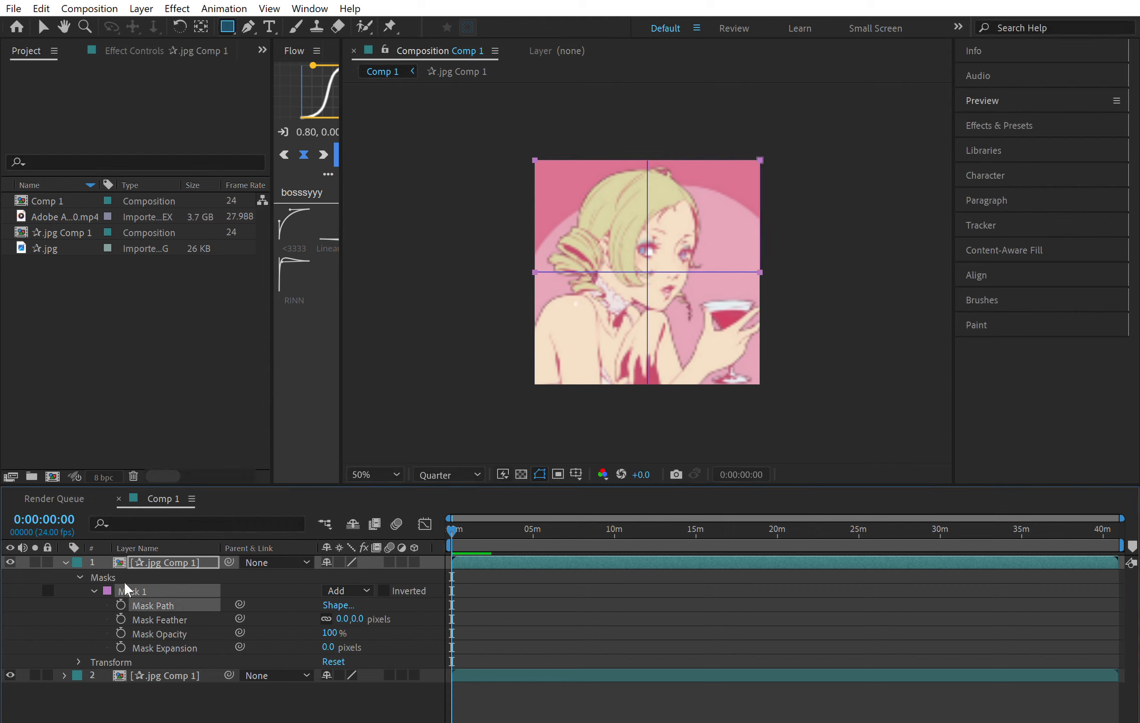
- Copy Mask 1 onto the lower layer, set its shape bounds to the lower half, and collapse both layers
{"action": "key", "text": "ctrl+Down"}
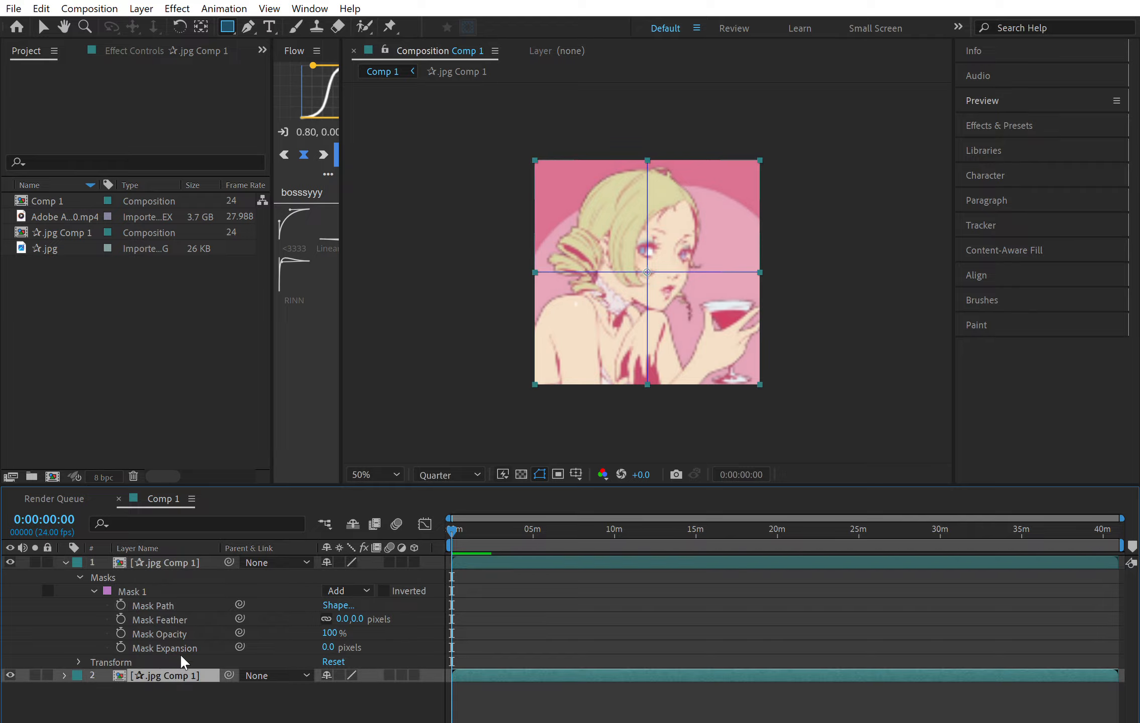
{"action": "left_click", "coordinate": [138, 582]}
{"action": "key", "text": "ctrl+Down"}
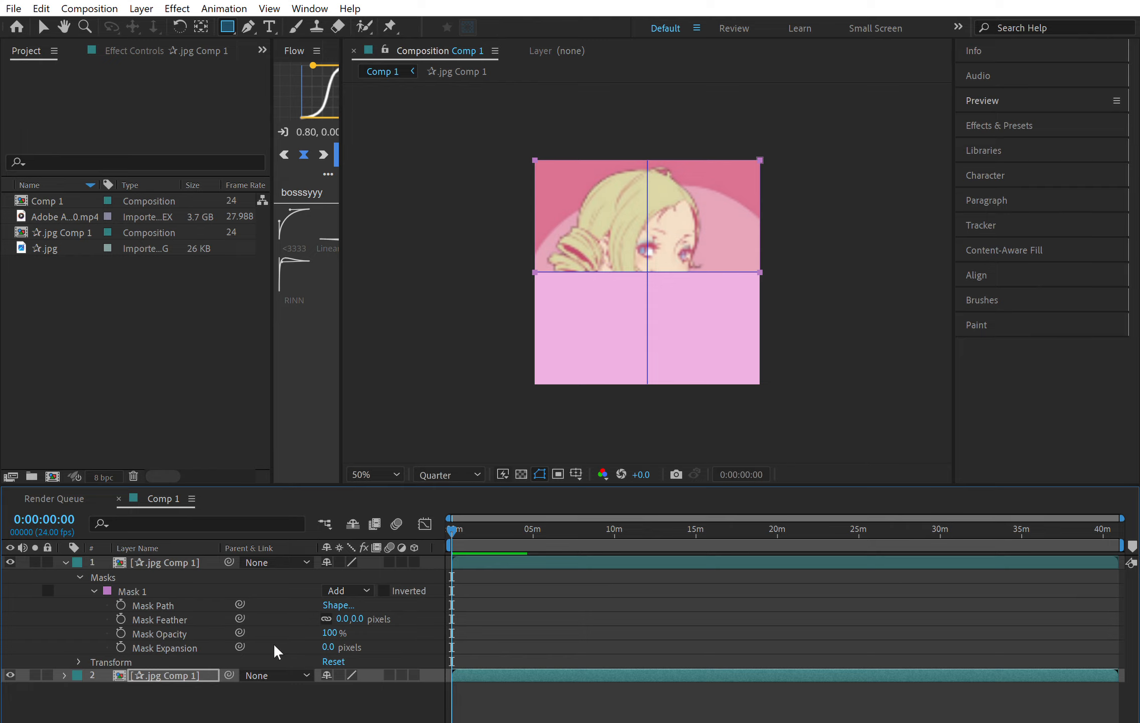
{"action": "key", "text": "ctrl+v"}
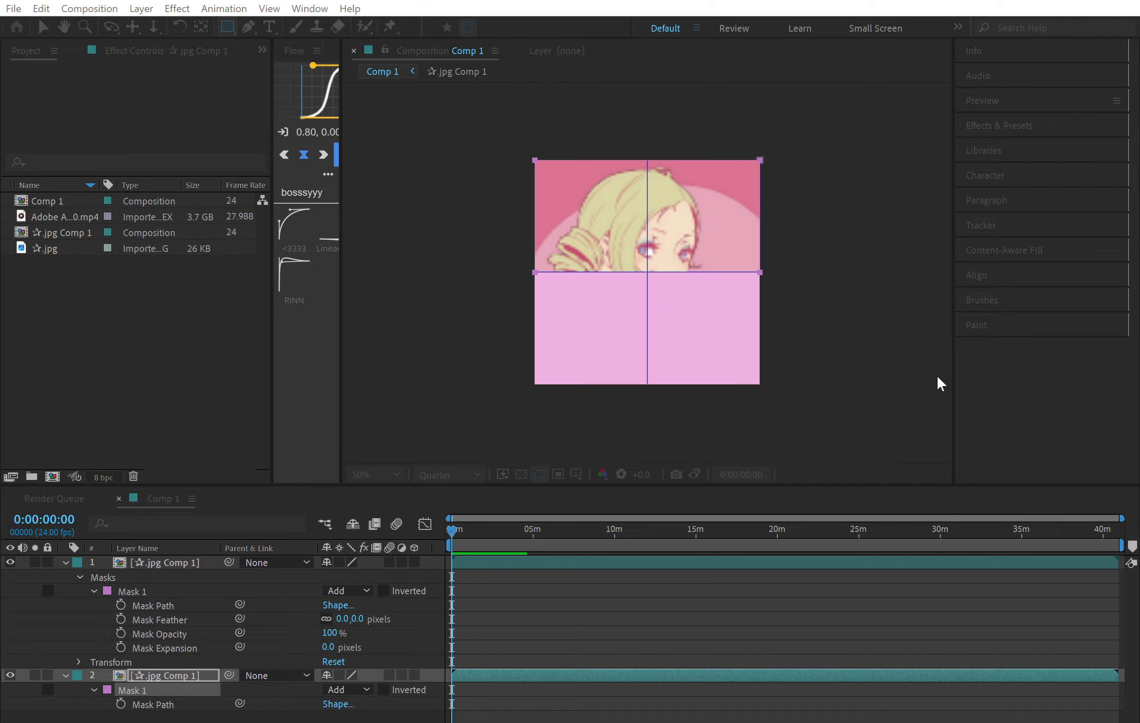
{"action": "left_click", "coordinate": [953, 545]}
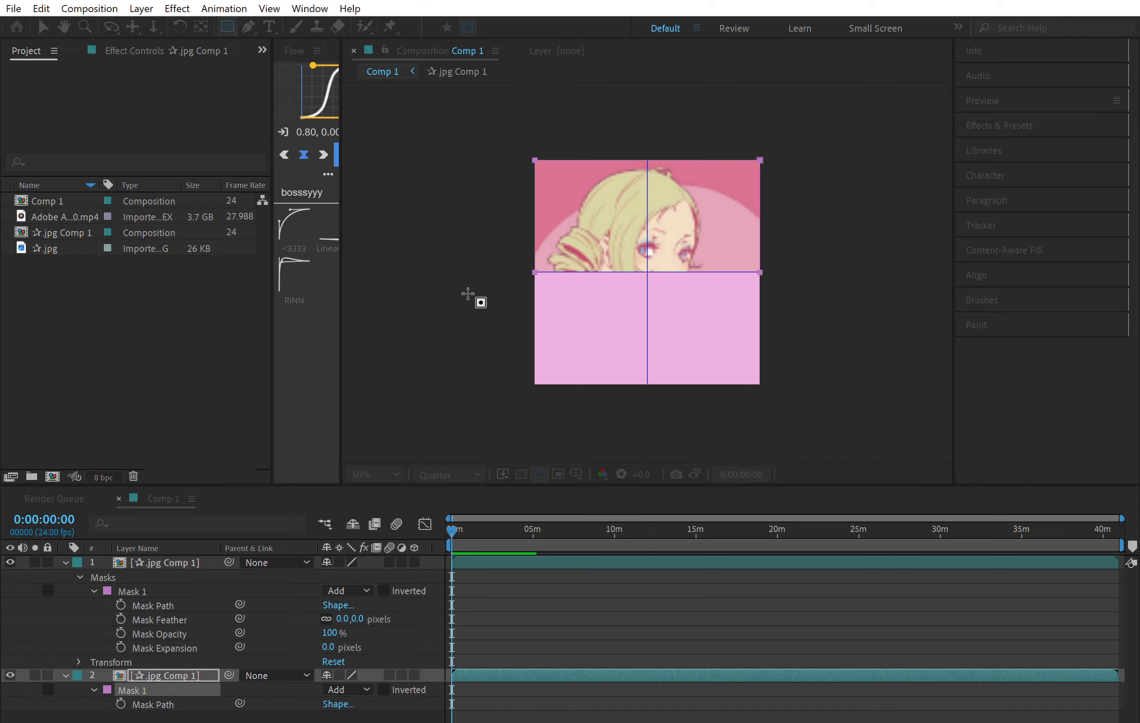
{"action": "left_click", "coordinate": [64, 563]}
{"action": "left_click", "coordinate": [64, 576]}
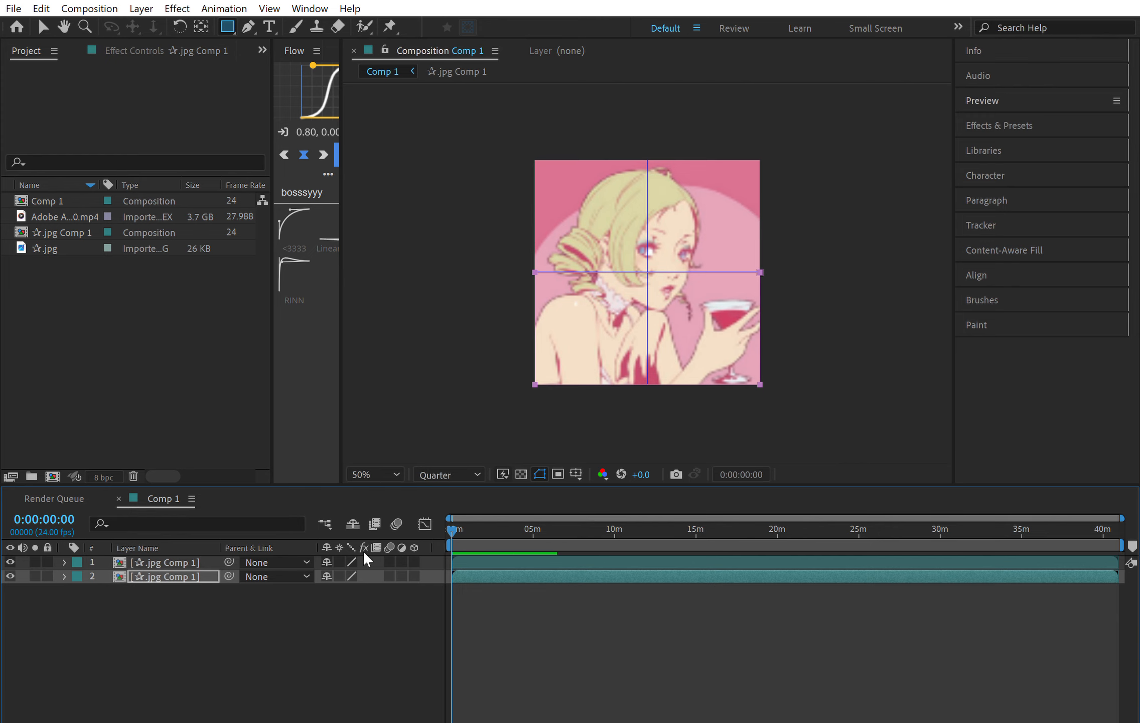
- Give the upper layer a magenta label colour and rename it "top"
{"action": "left_click", "coordinate": [83, 556]}
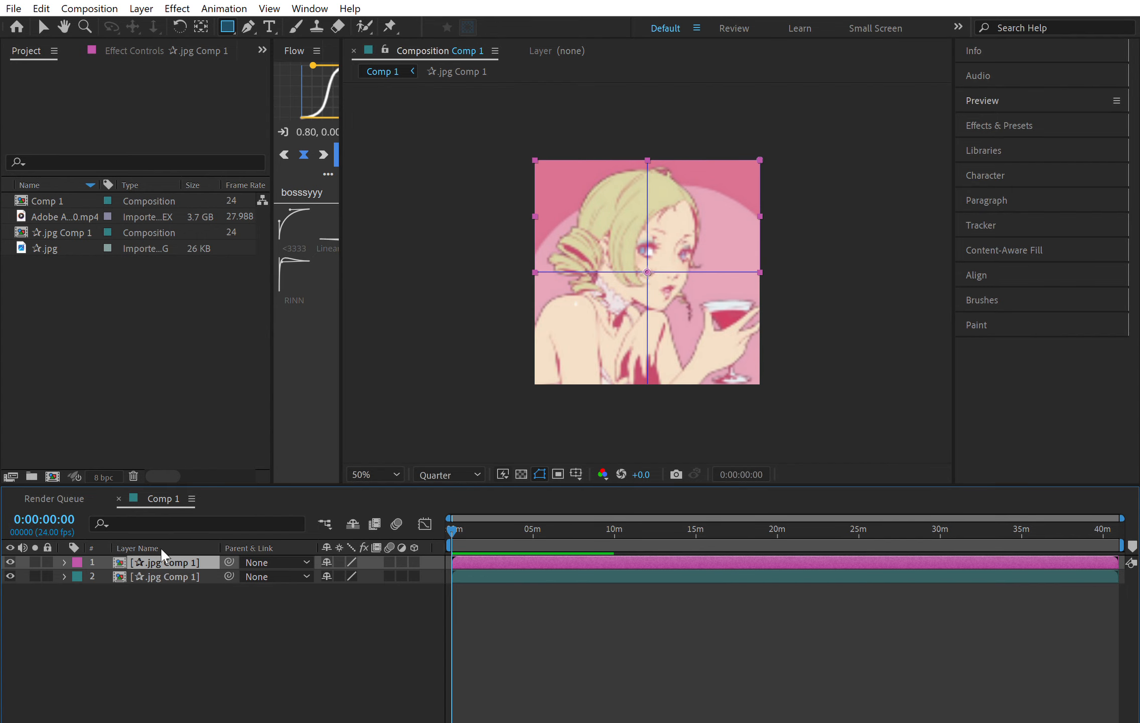
{"action": "key", "text": "Return"}
{"action": "type", "text": "top"}
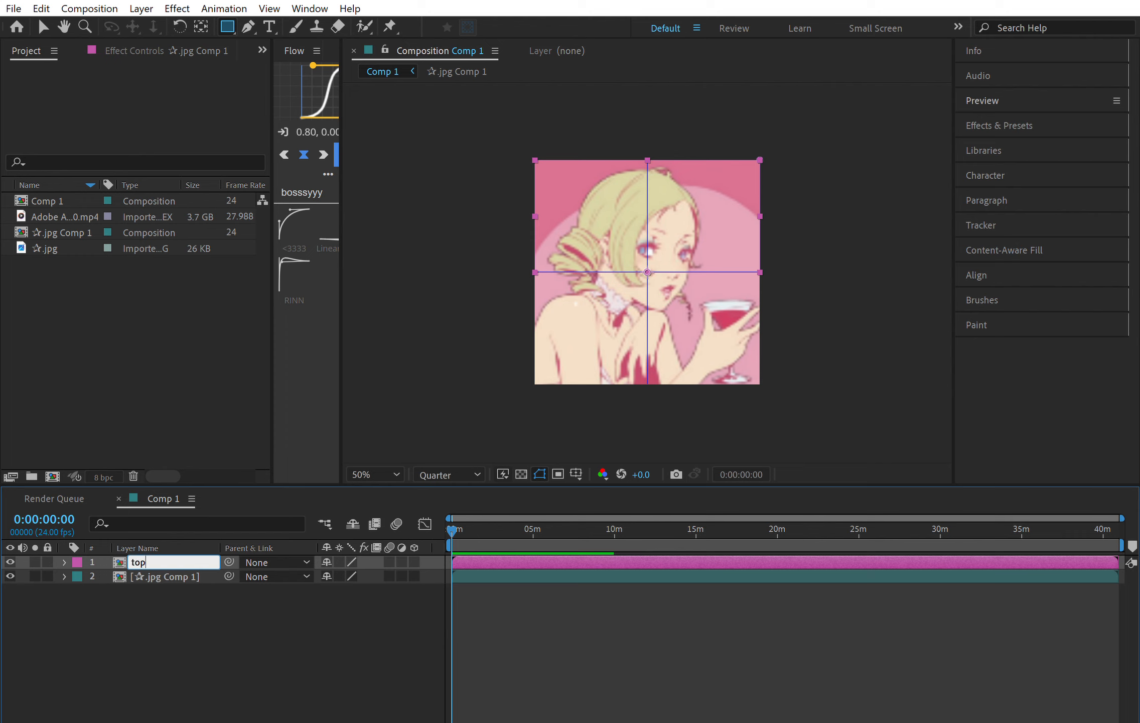
- Rename the lower ☆.jpg Comp 1 layer as "bottom"
{"action": "left_click", "coordinate": [179, 572]}
{"action": "key", "text": "Return"}
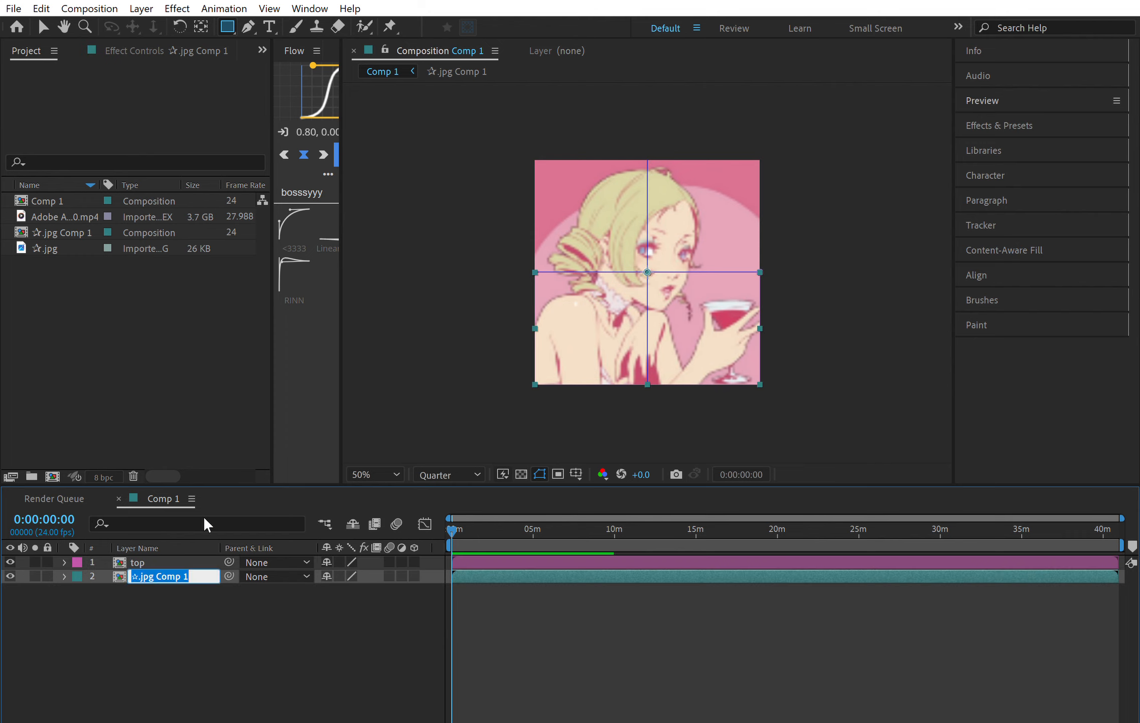
{"action": "type", "text": "bottom"}
{"action": "left_click", "coordinate": [151, 589]}
- Duplicate the bottom layer four times
{"action": "left_click", "coordinate": [157, 576]}
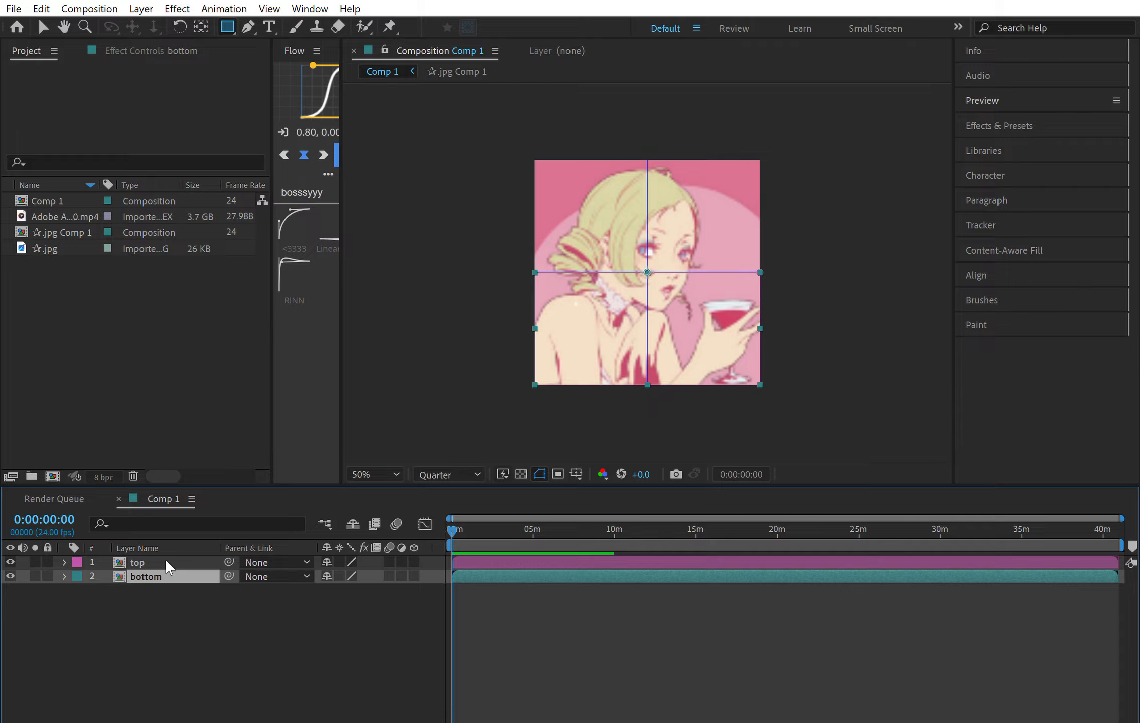
{"action": "key", "text": "ctrl+d"}
{"action": "key", "text": "ctrl+d"}
{"action": "key", "text": "ctrl+d"}
{"action": "key", "text": "ctrl+d"}
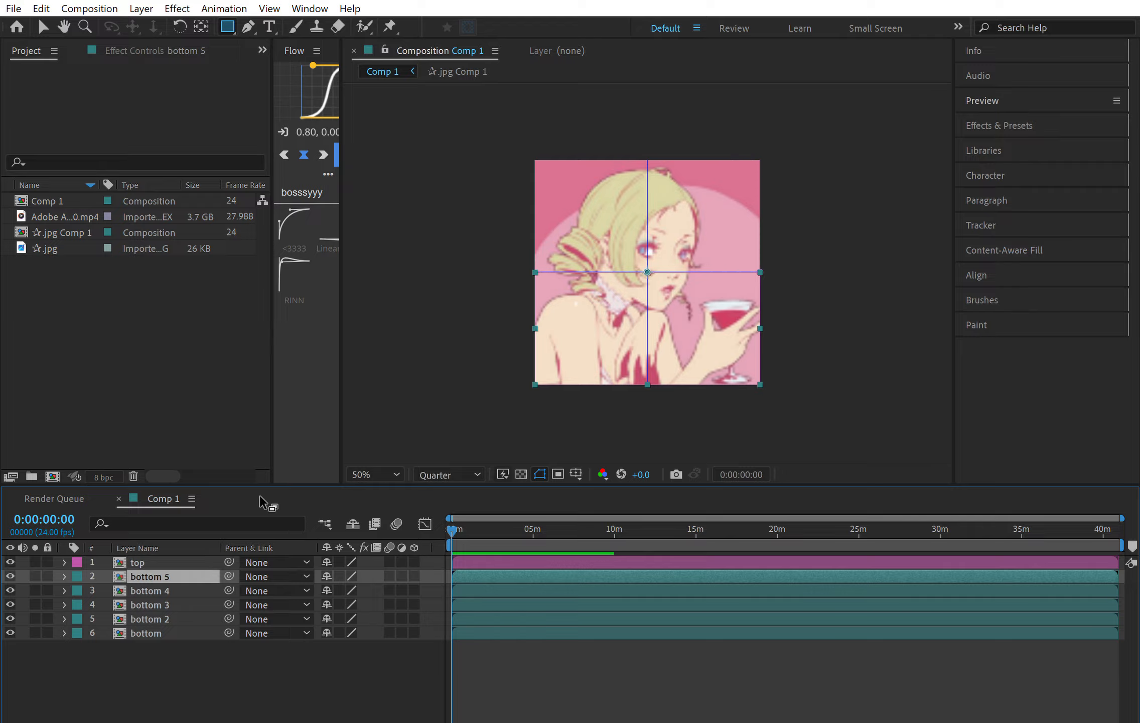
- Turn on 3D and motion blur for all six layers in Comp 1
{"action": "left_click_drag", "start_coordinate": [414, 562], "coordinate": [416, 618]}
{"action": "left_click_drag", "start_coordinate": [390, 562], "coordinate": [386, 636]}
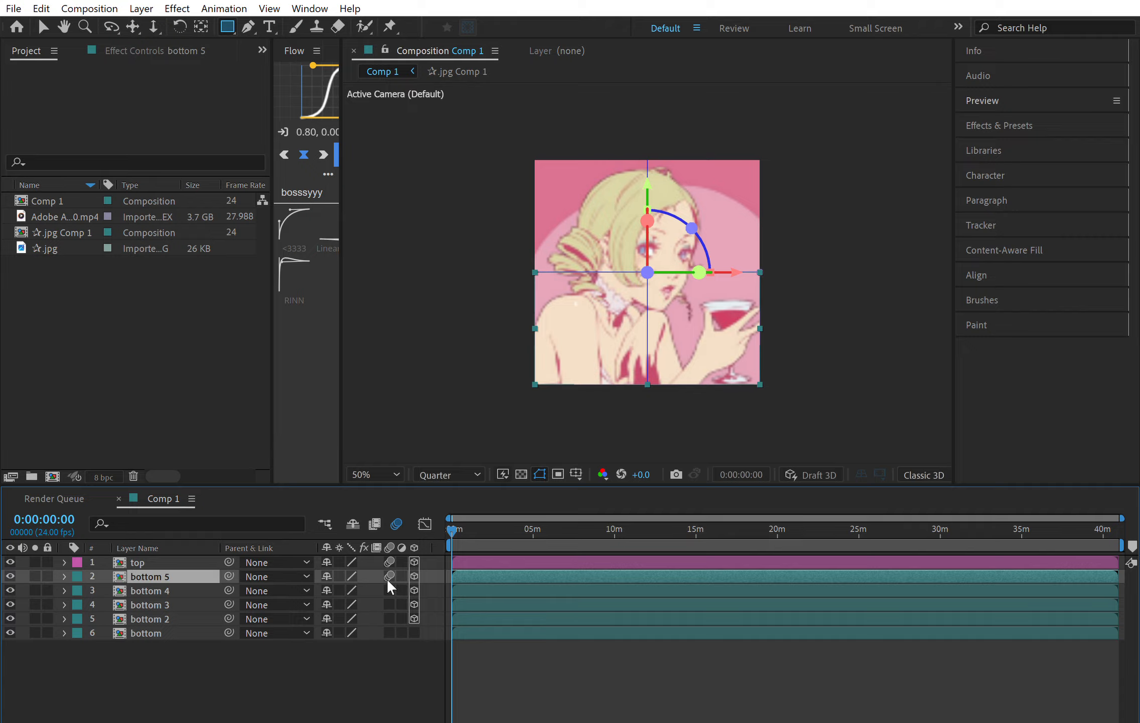
{"action": "left_click", "coordinate": [415, 633]}
- Set the Y Rotation of the bottom 5 layer to 90°
{"action": "key", "text": "r"}
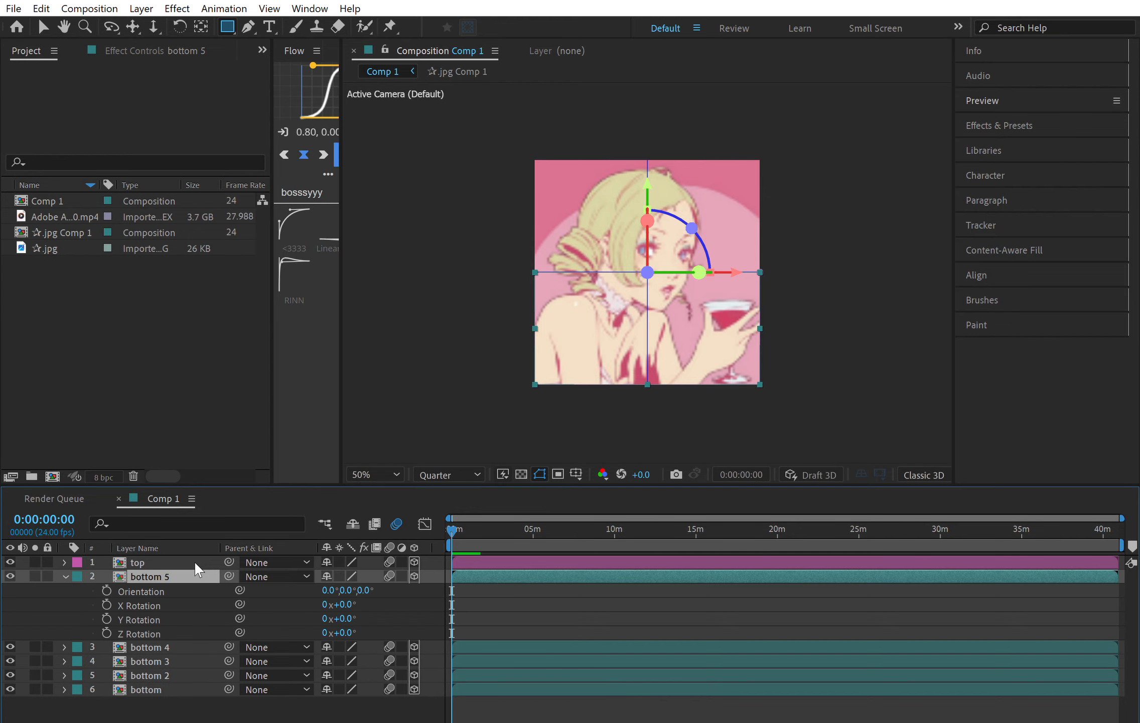
{"action": "left_click", "coordinate": [345, 618]}
{"action": "type", "text": "90"}
{"action": "key", "text": "Return"}
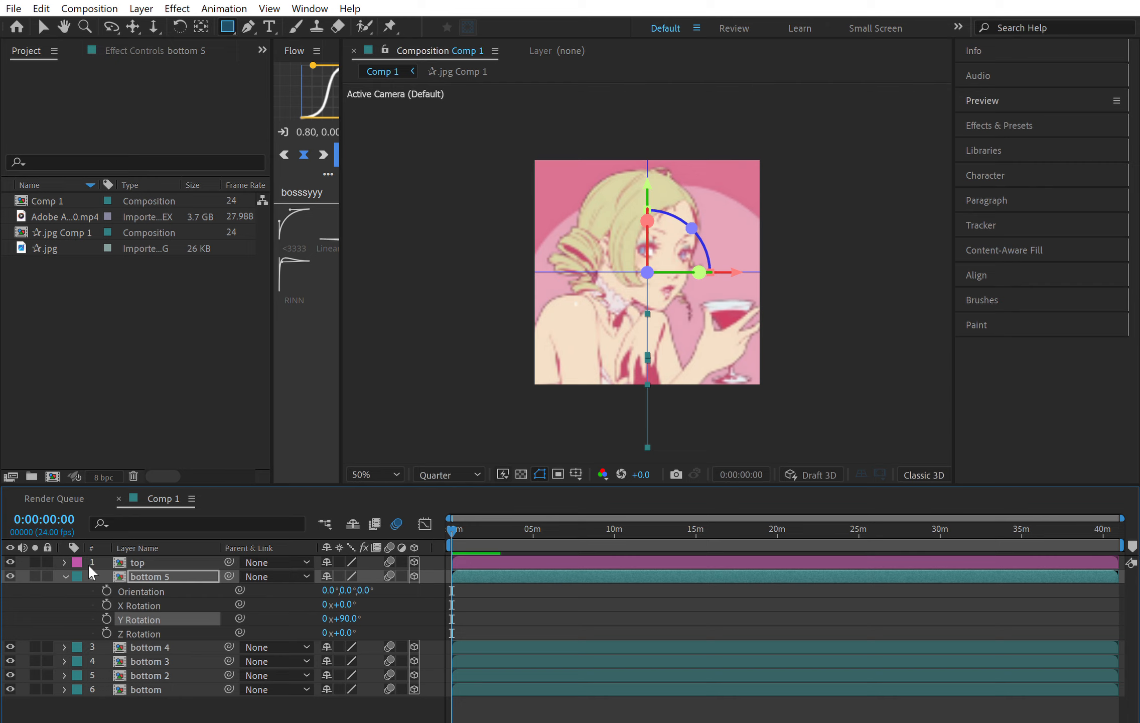
- Deselect the layers and switch the composition view to Custom View 1
{"action": "key", "text": "F2"}
{"action": "left_click", "coordinate": [870, 383]}
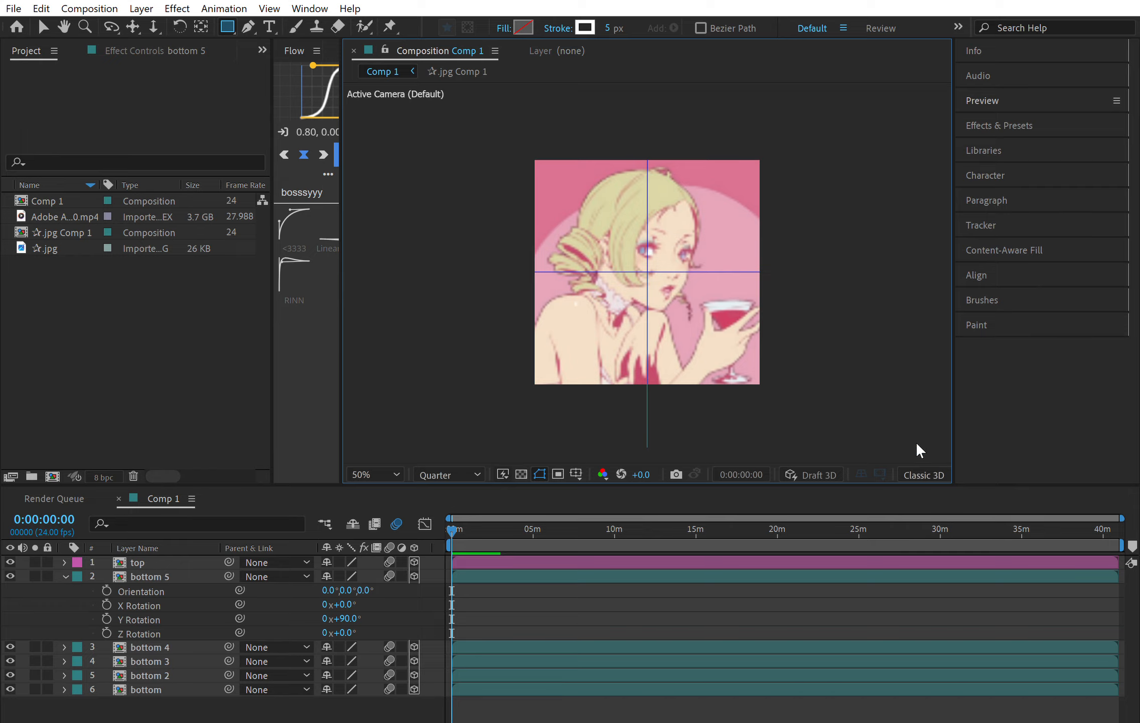
{"action": "key", "text": "F11"}
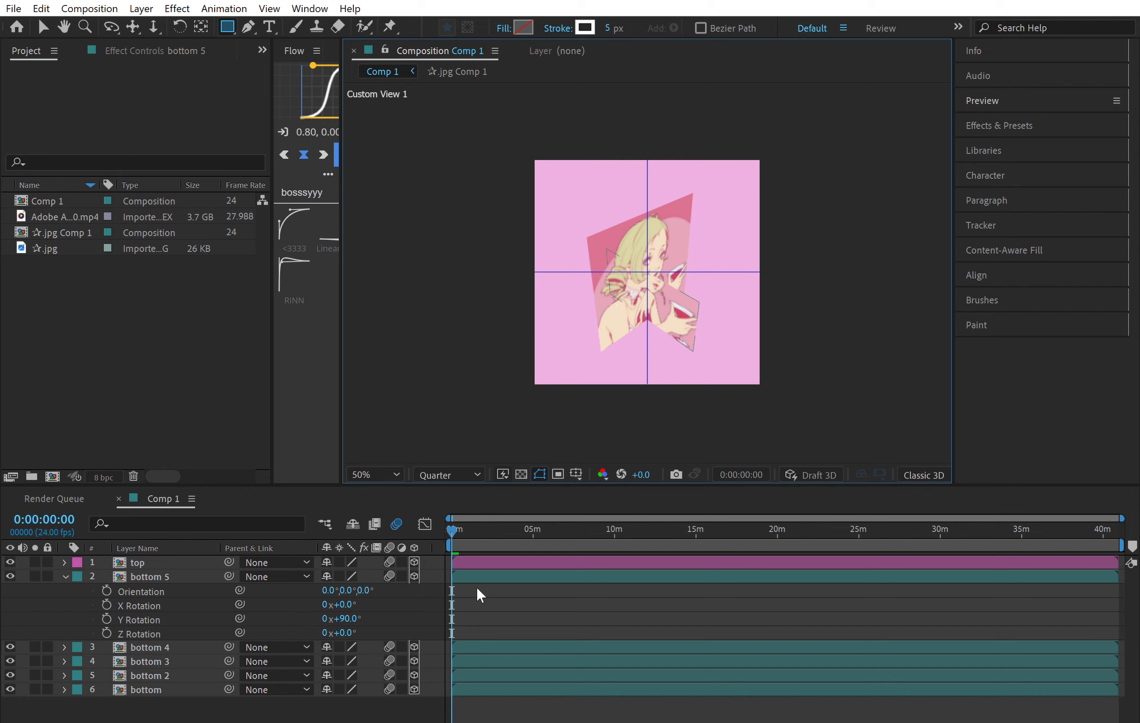
- Set the X position of the bottom 5 layer to 0
{"action": "key", "text": "2"}
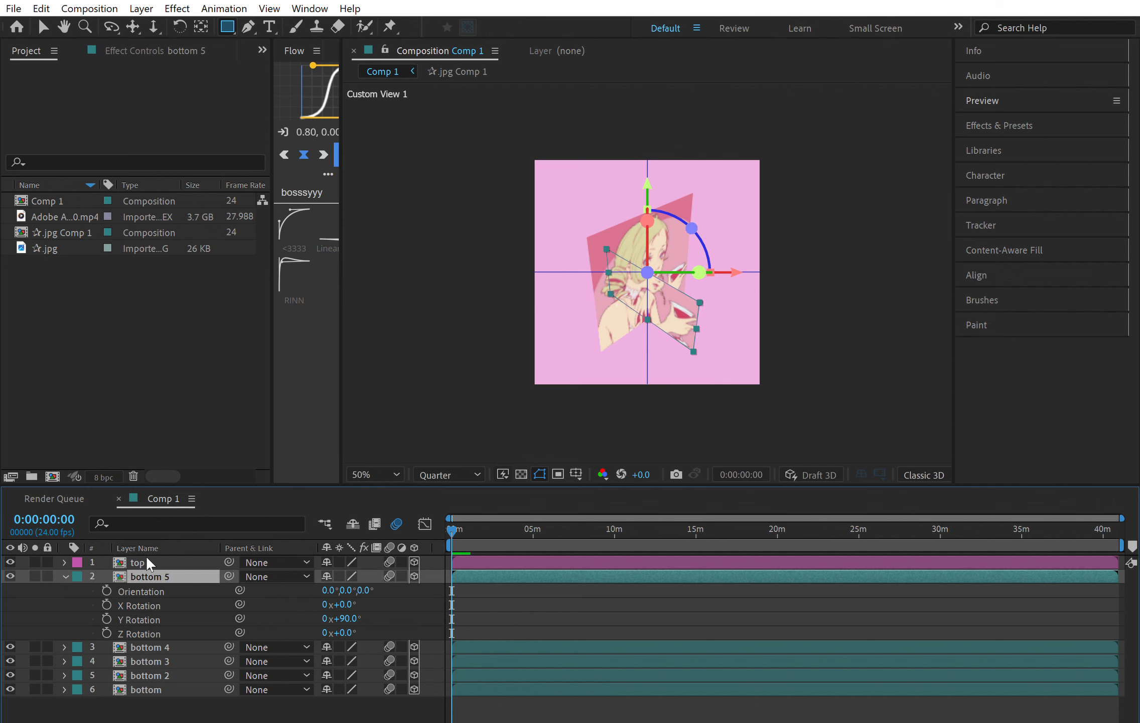
{"action": "key", "text": "p"}
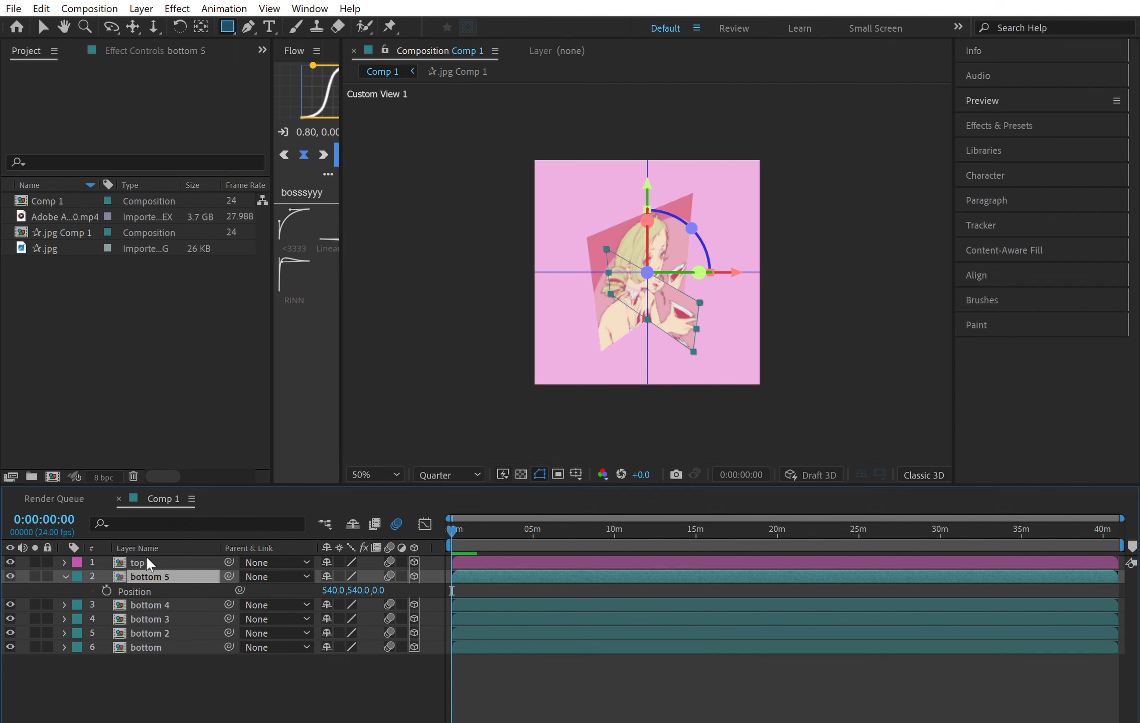
{"action": "left_click", "coordinate": [331, 590]}
{"action": "type", "text": "0"}
{"action": "key", "text": "Return"}
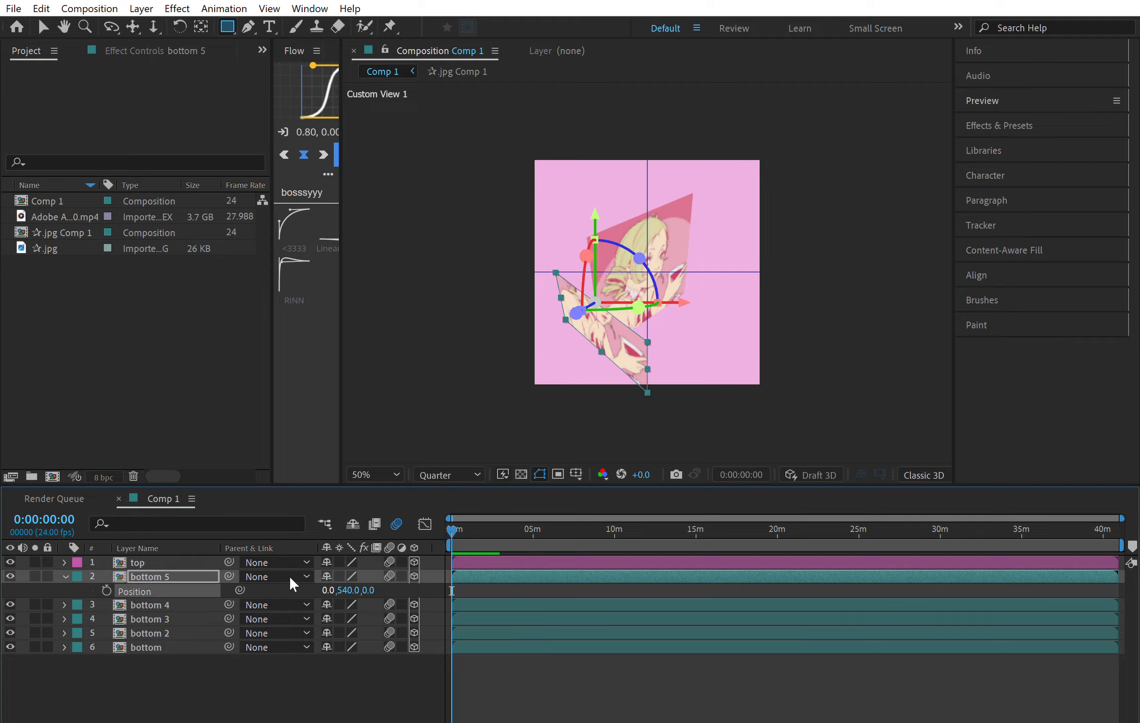
- Set the Z position of the bottom 4 layer to -540
{"action": "left_click", "coordinate": [146, 597]}
{"action": "key", "text": "r"}
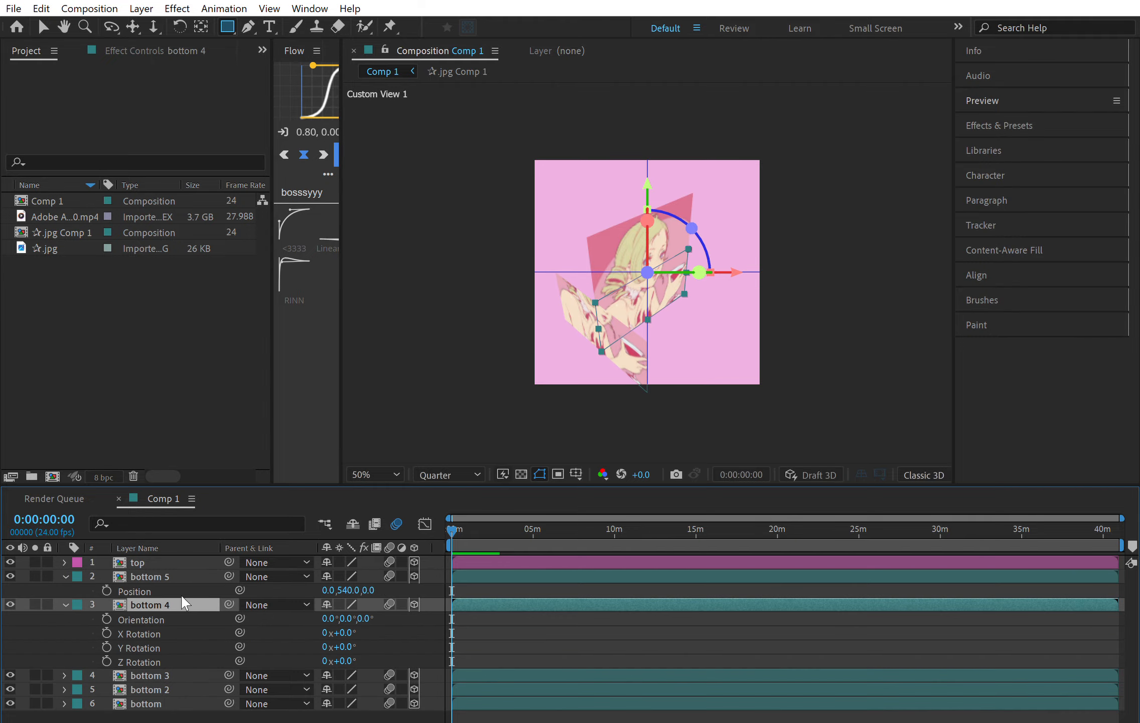
{"action": "key", "text": "p"}
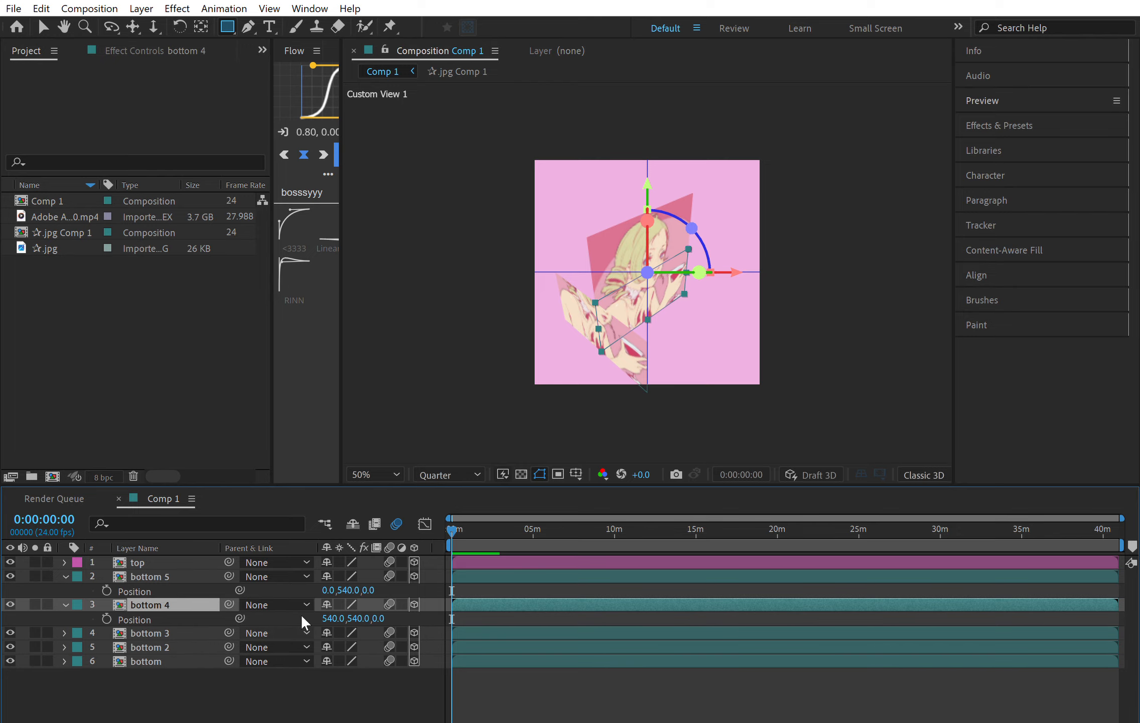
{"action": "left_click", "coordinate": [379, 618]}
{"action": "type", "text": "-540"}
{"action": "key", "text": "Return"}
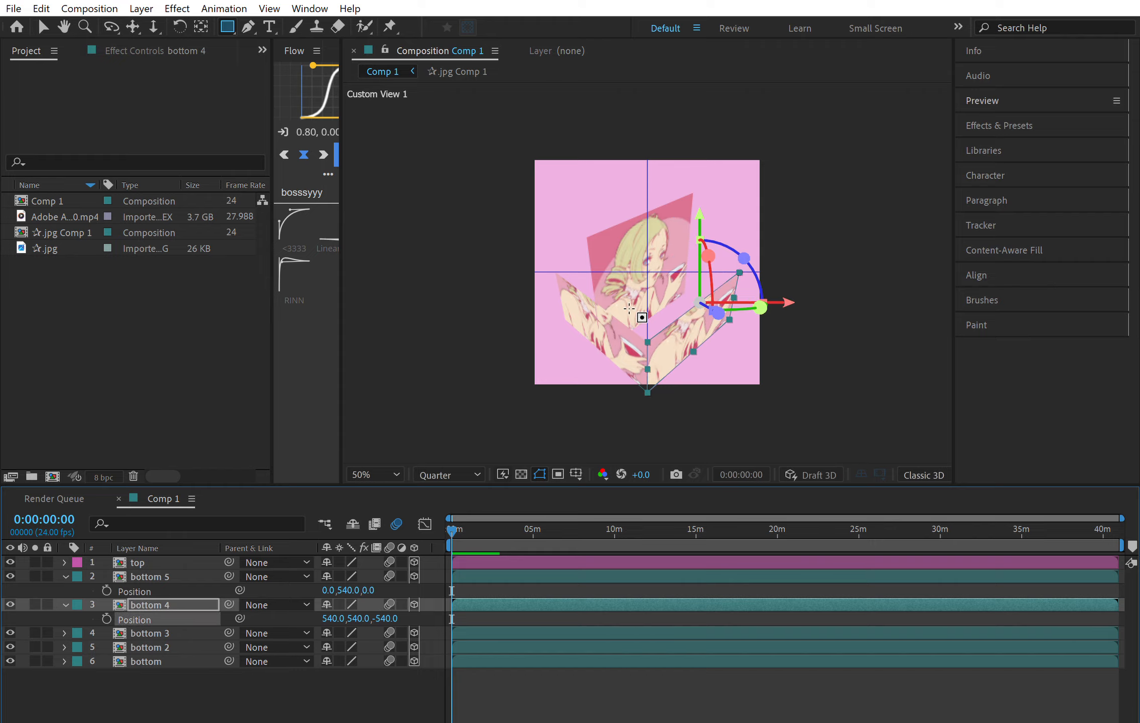
- Set the Y Rotation of the bottom 3 layer to -90°
{"action": "left_click", "coordinate": [150, 629]}
{"action": "key", "text": "p"}
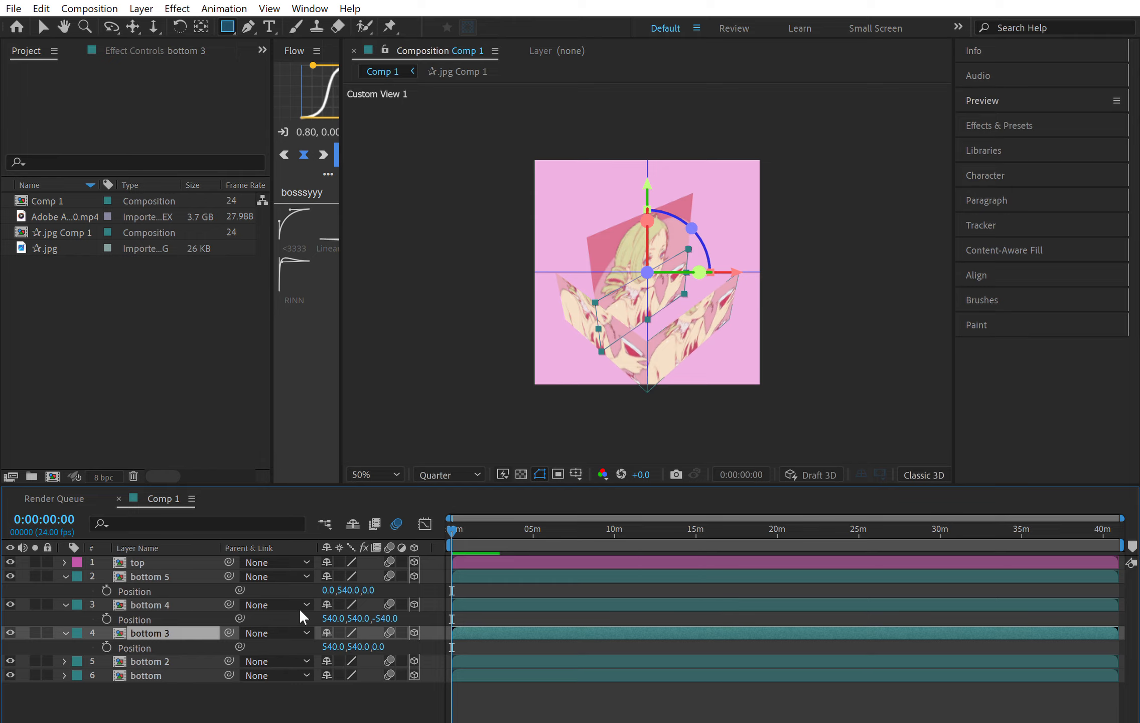
{"action": "key", "text": "r"}
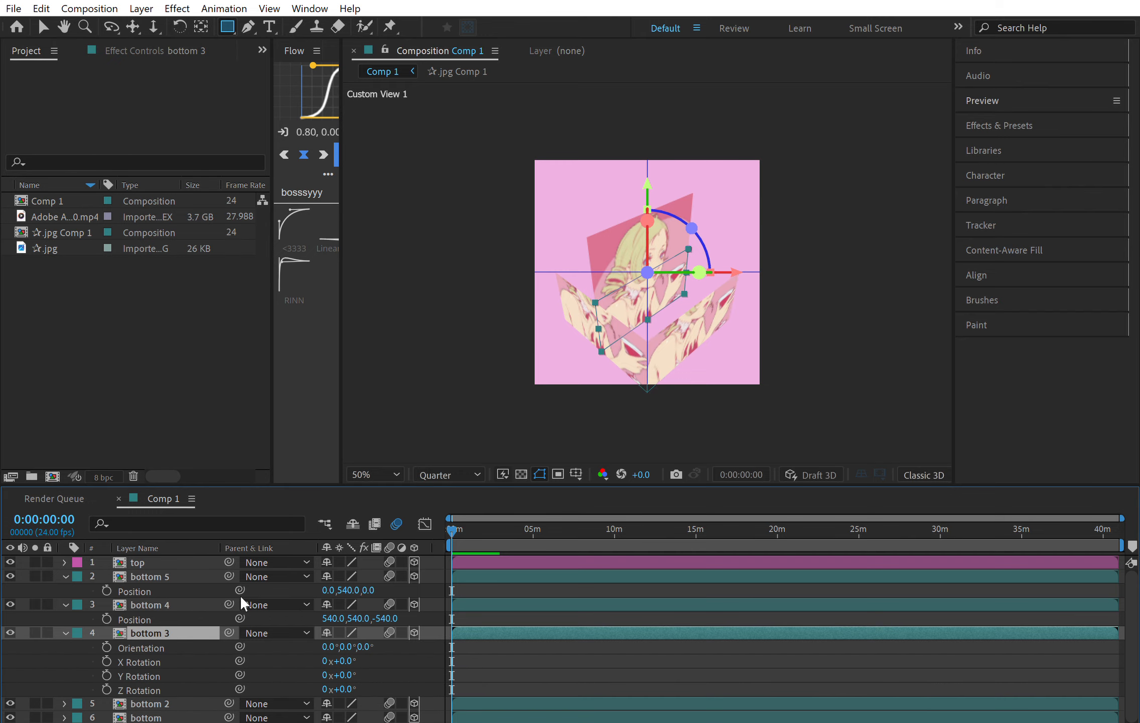
{"action": "left_click", "coordinate": [351, 675]}
{"action": "type", "text": "-90"}
{"action": "key", "text": "Return"}
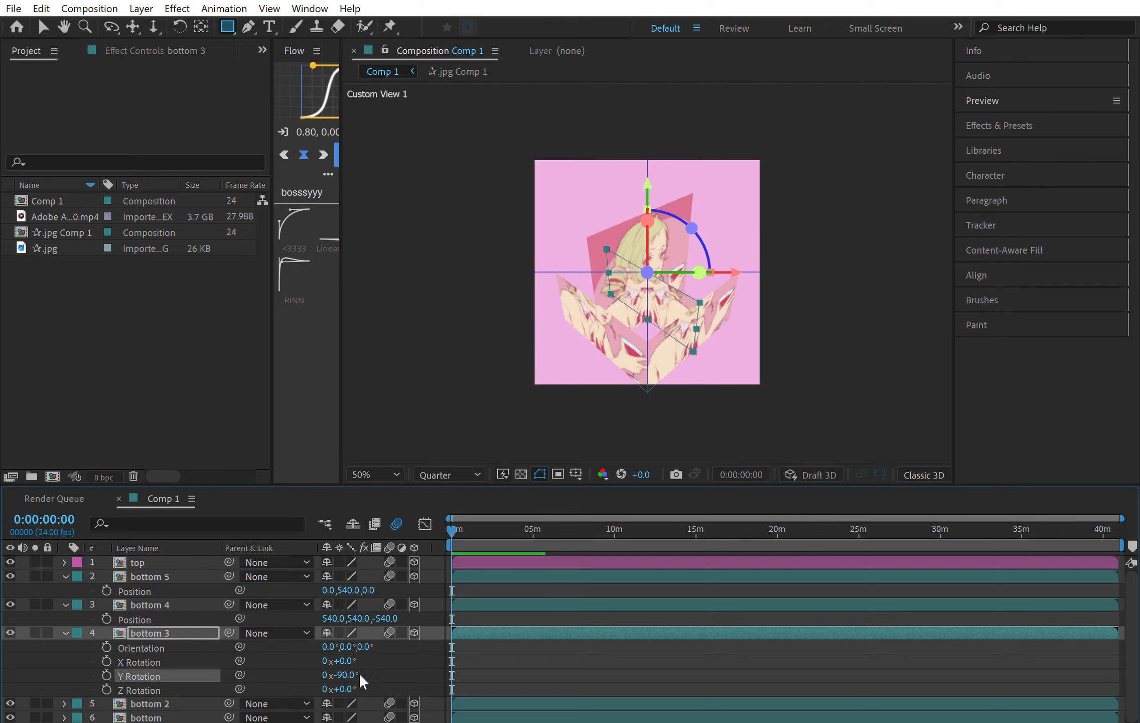
- Set the X position of the bottom 3 layer to 1080
{"action": "key", "text": "p"}
{"action": "left_click", "coordinate": [333, 646]}
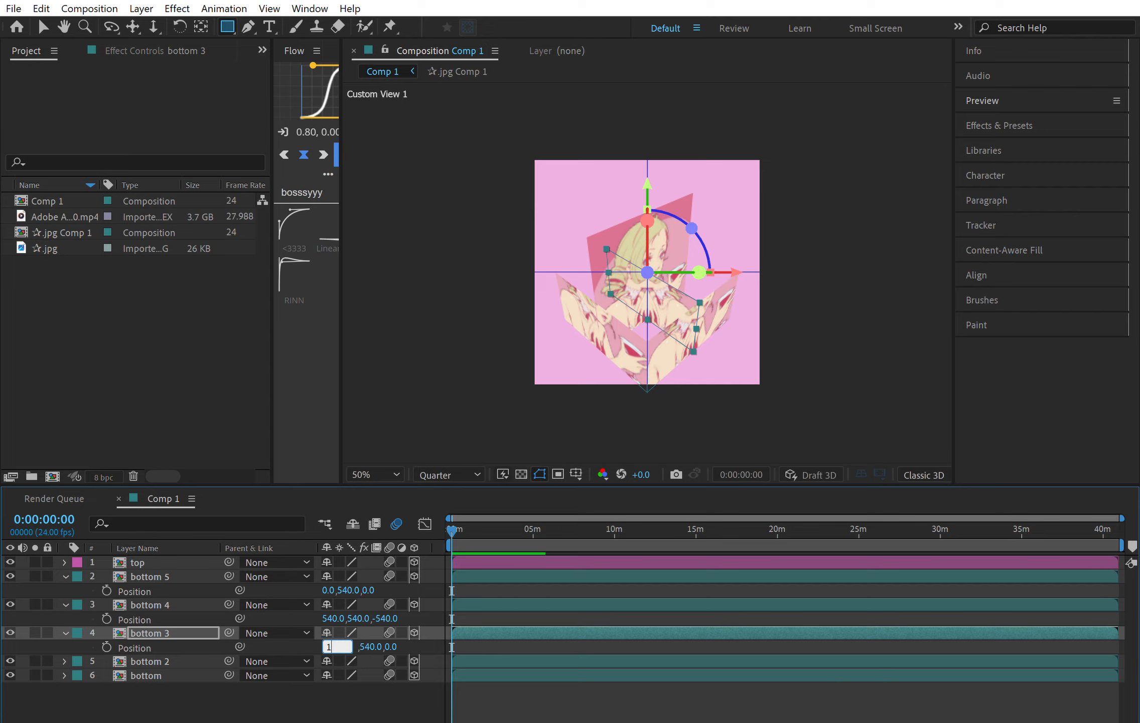
{"action": "type", "text": "1080"}
{"action": "key", "text": "Return"}
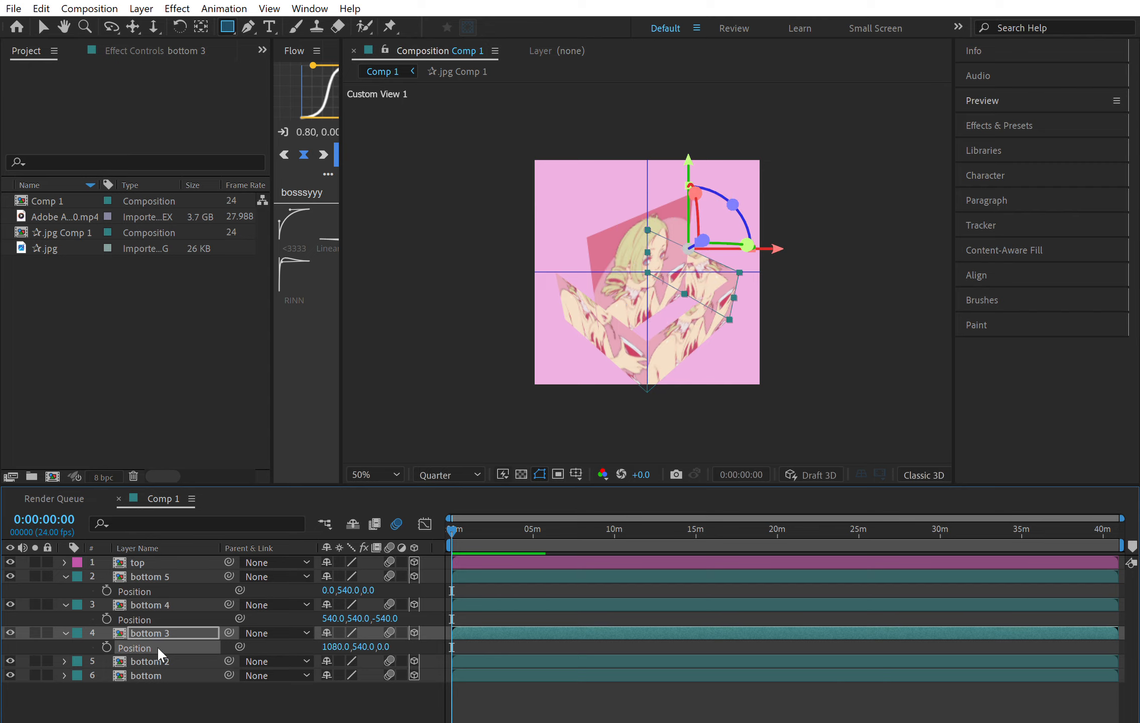
- Set the Z position of the bottom 2 layer to 540
{"action": "left_click", "coordinate": [158, 658]}
{"action": "key", "text": "r"}
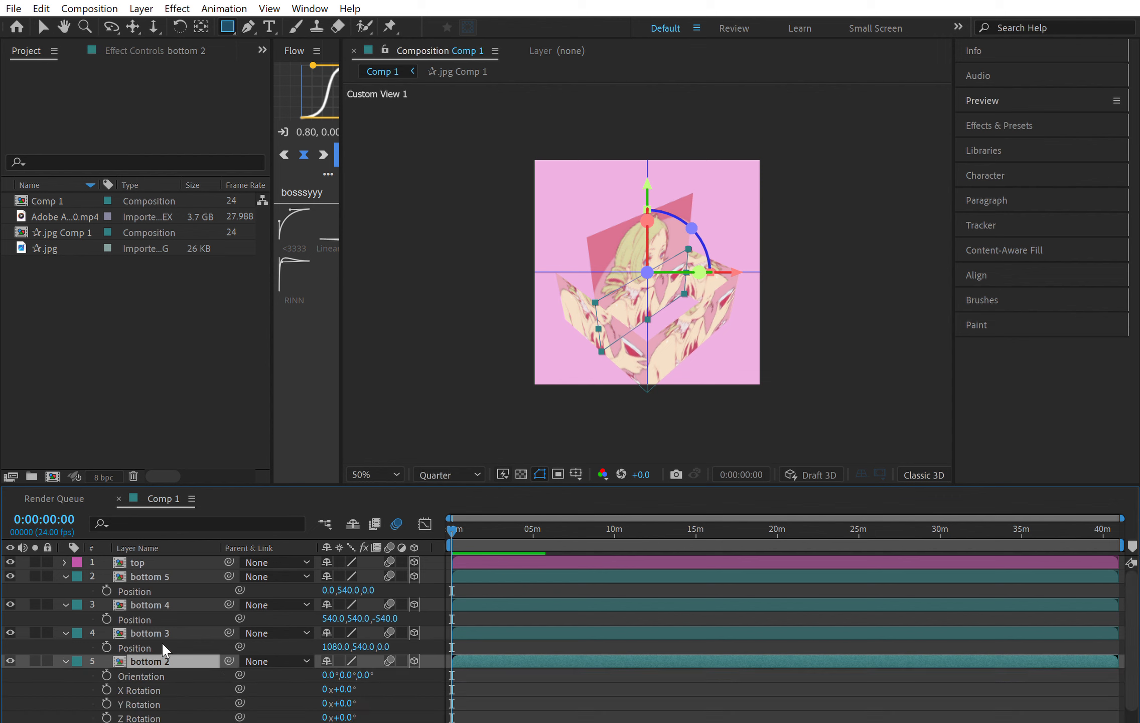
{"action": "left_click", "coordinate": [342, 702]}
{"action": "key", "text": "Return"}
{"action": "key", "text": "p"}
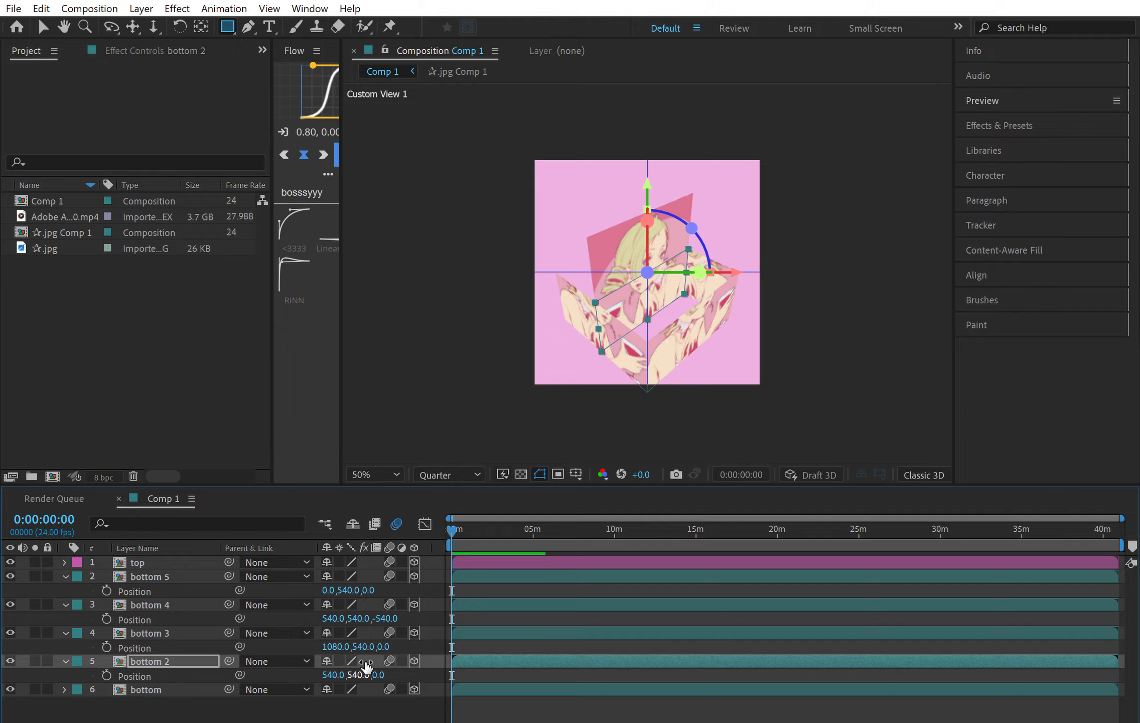
{"action": "left_click", "coordinate": [383, 671]}
{"action": "type", "text": "540"}
{"action": "key", "text": "Return"}
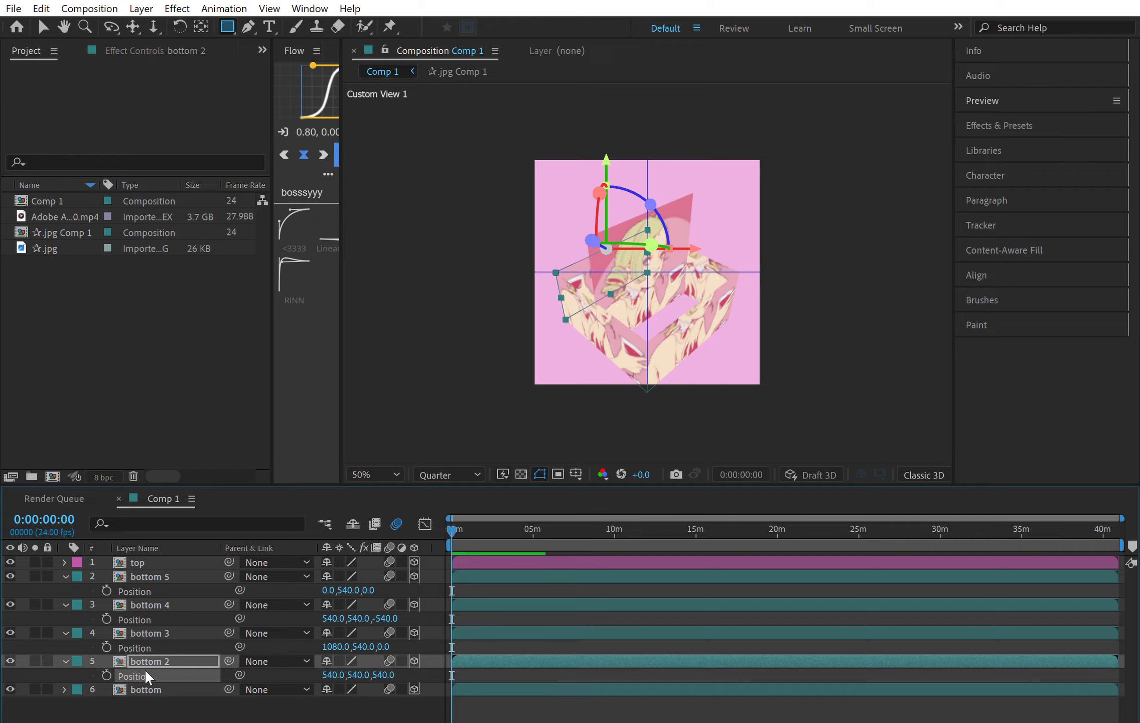
- Set the X Rotation of the original bottom layer to 90°
{"action": "key", "text": "ctrl+Down"}
{"action": "key", "text": "p"}
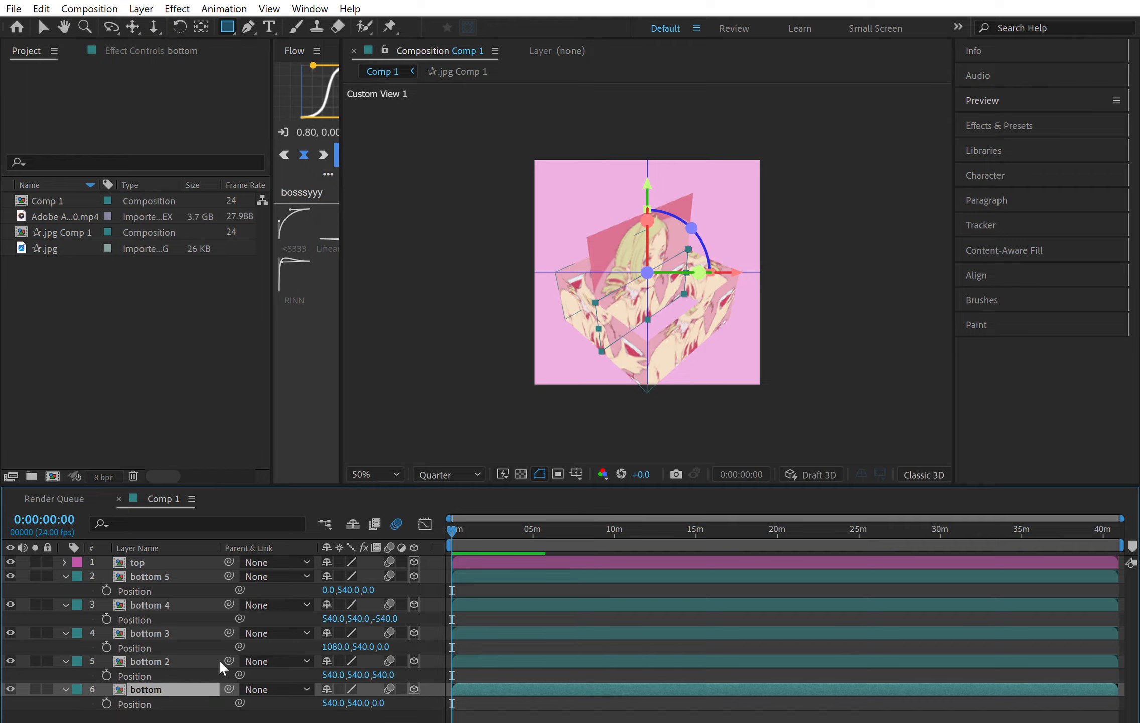
{"action": "key", "text": "r"}
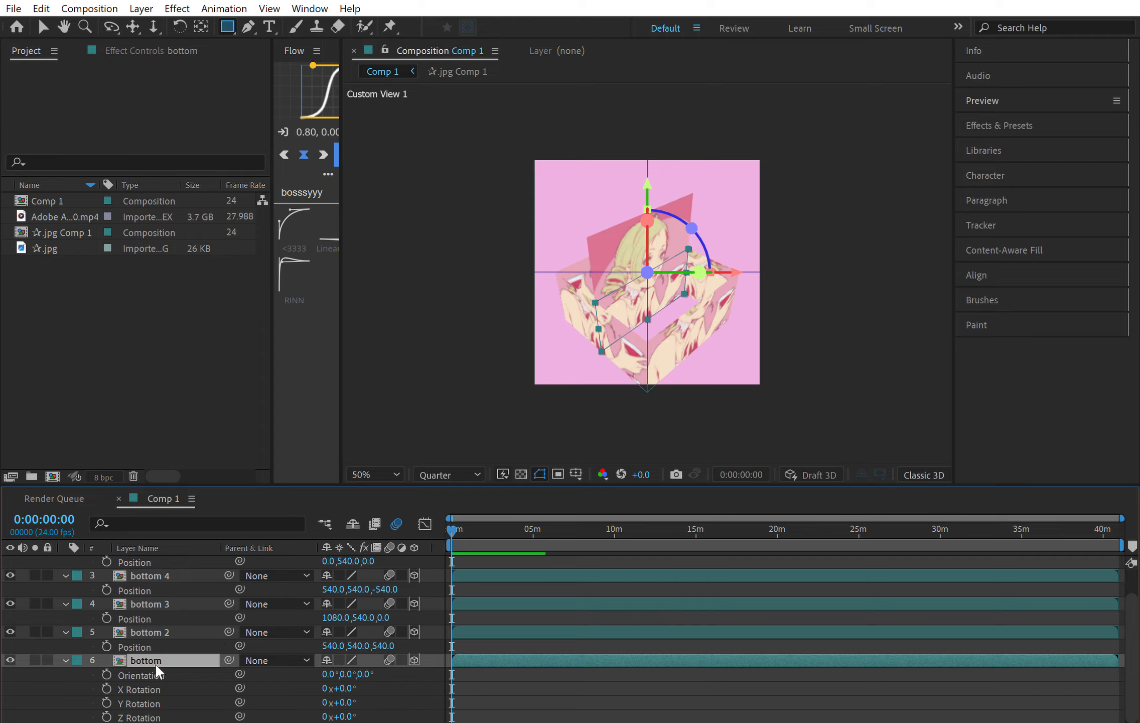
{"action": "left_click", "coordinate": [345, 702]}
{"action": "left_click", "coordinate": [346, 688]}
{"action": "type", "text": "90"}
{"action": "key", "text": "Return"}
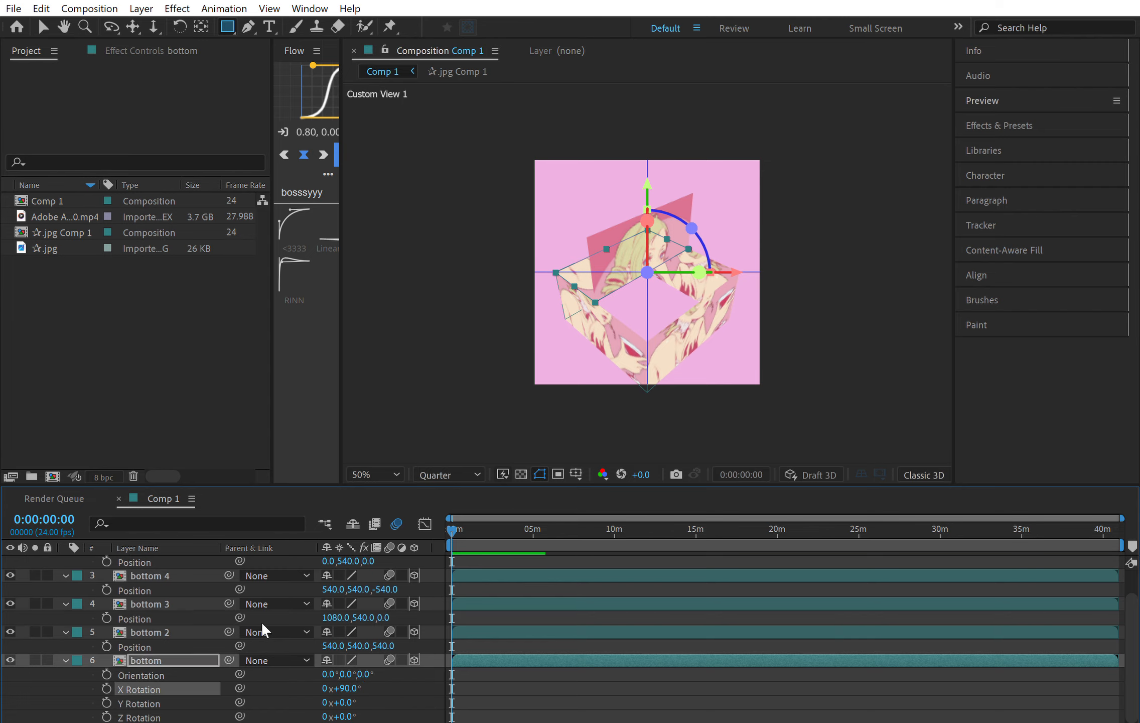
- Set the Y position of the original bottom layer to 1080
{"action": "key", "text": "p"}
{"action": "left_click", "coordinate": [362, 703]}
{"action": "type", "text": "1080"}
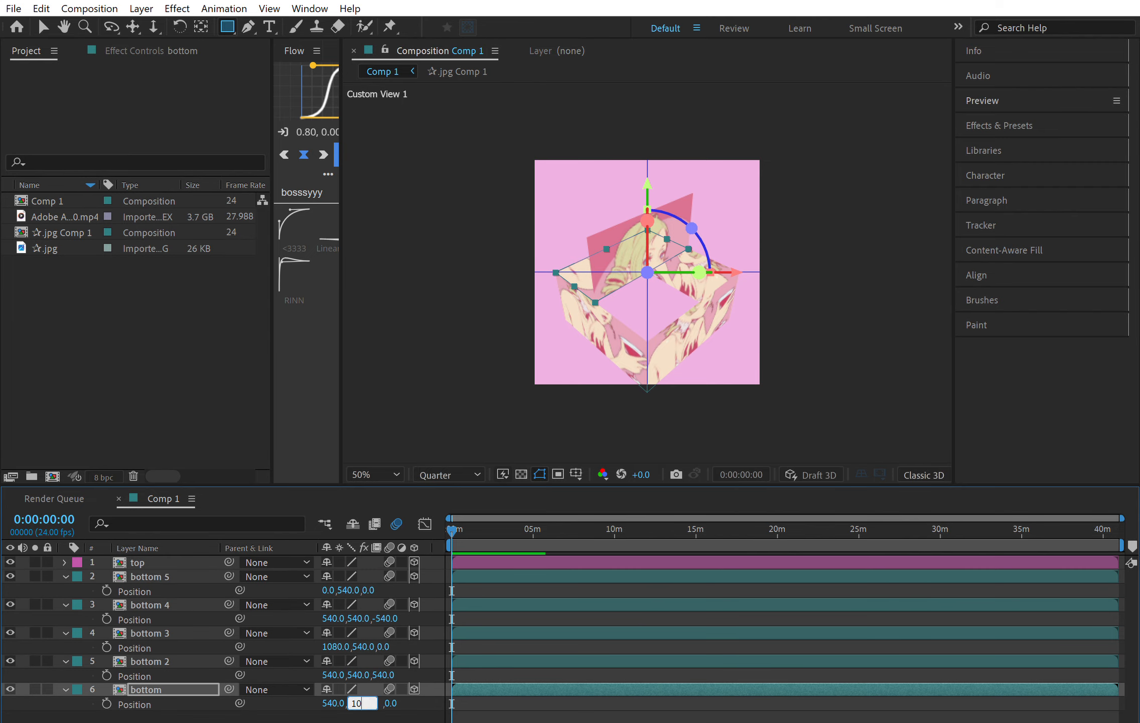
{"action": "key", "text": "Return"}
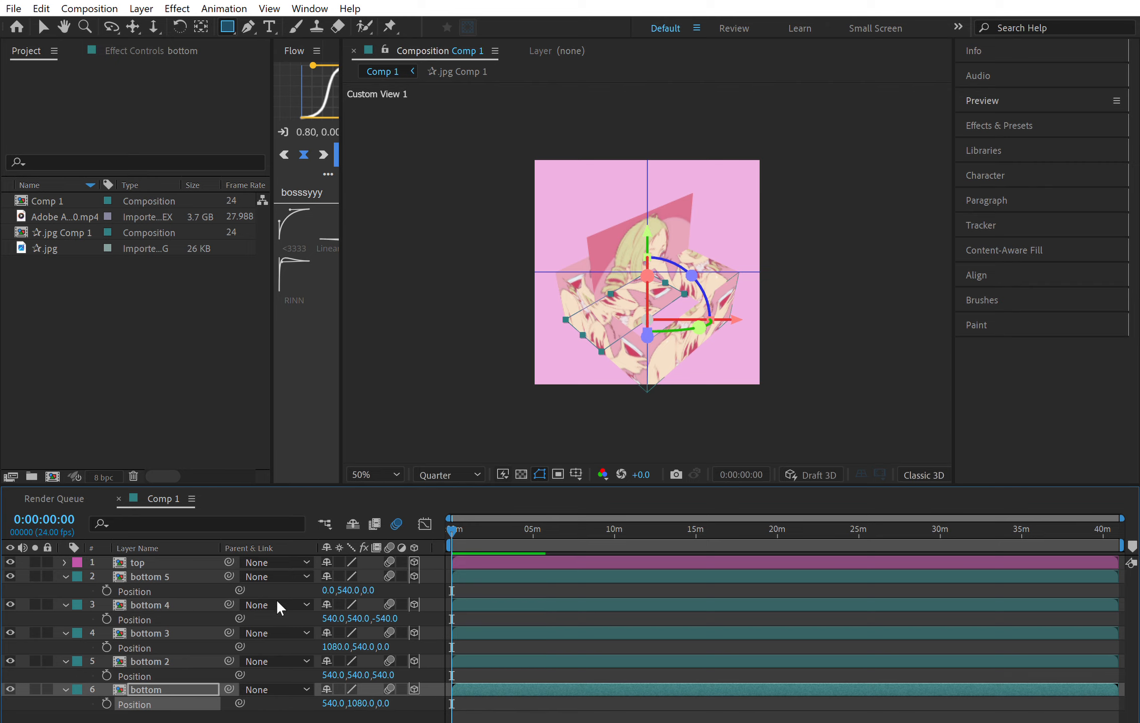
- Delete Mask 1 from the original bottom layer
{"action": "key", "text": "ctrl+shift+n"}
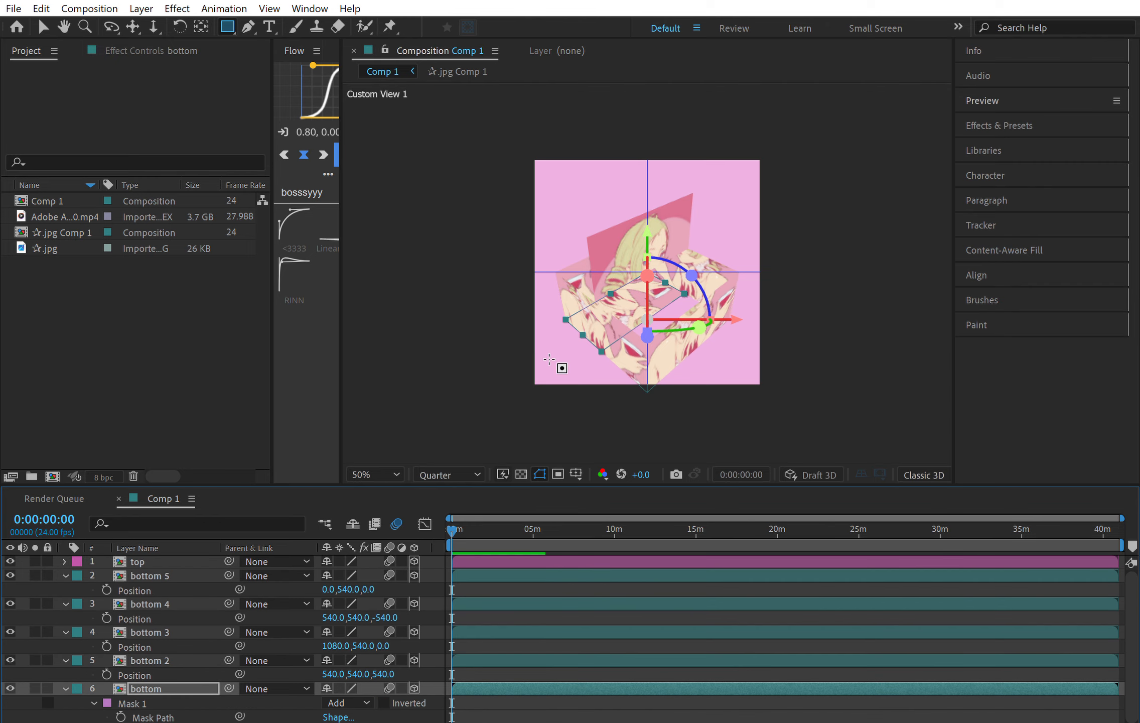
{"action": "left_click", "coordinate": [159, 704]}
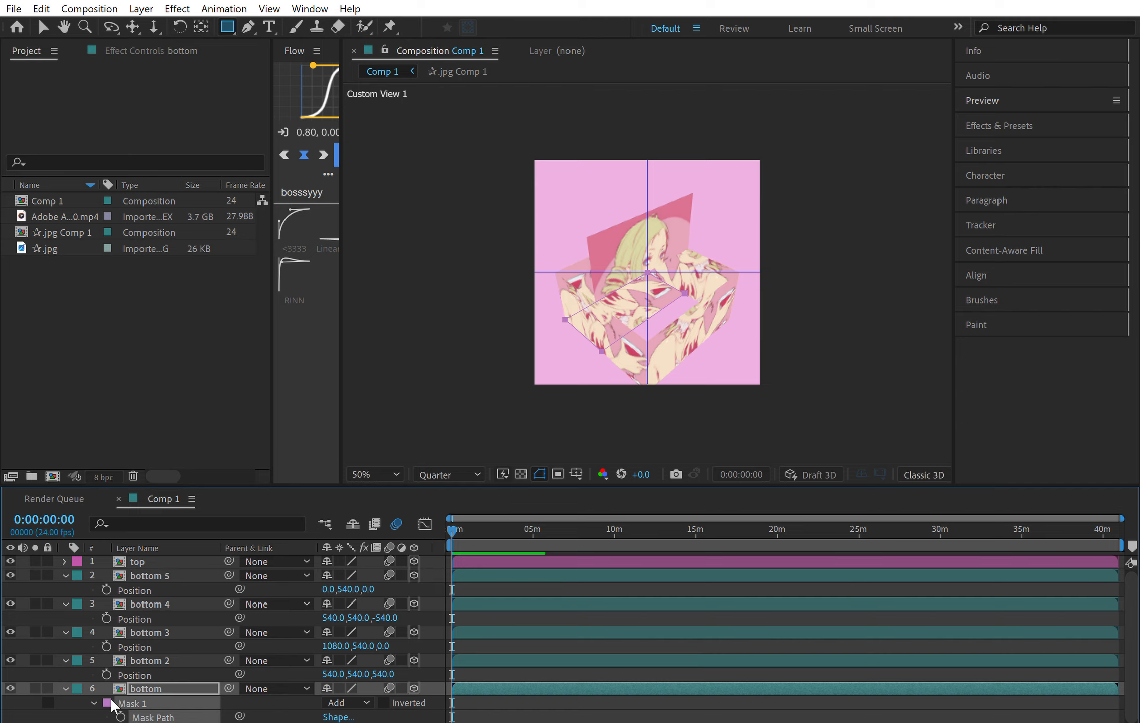
{"action": "key", "text": "Delete"}
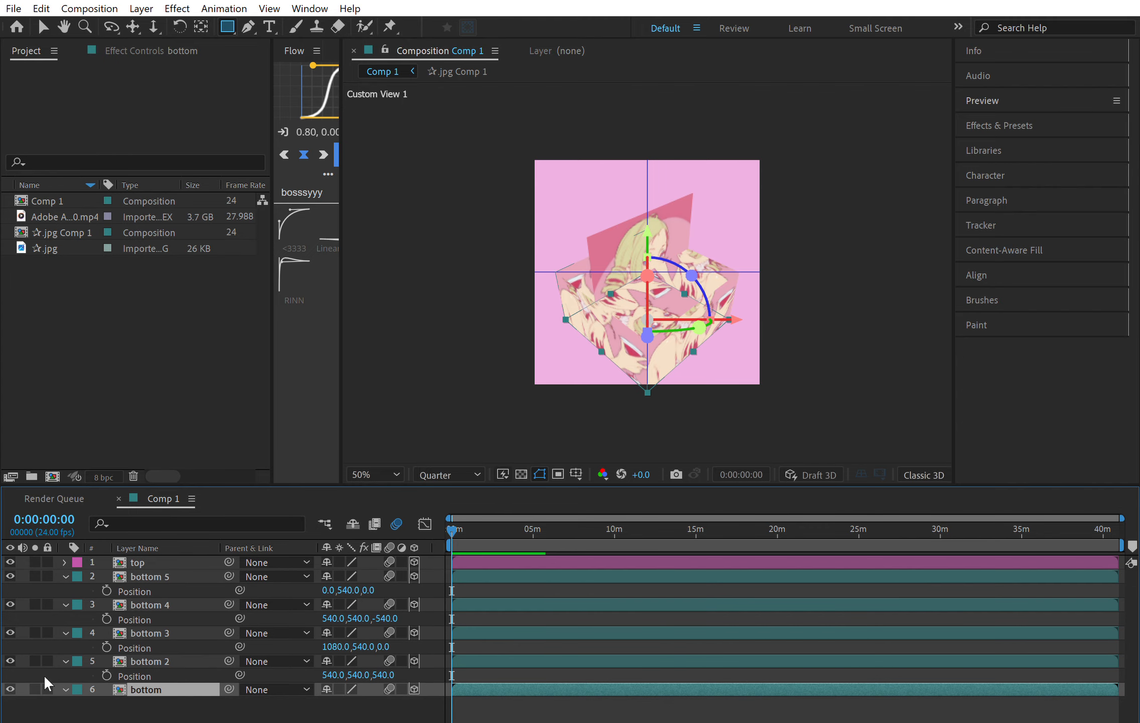
- Collapse the expanded properties of the bottom 2 to bottom 5 layers in the timeline
{"action": "left_click", "coordinate": [65, 576]}
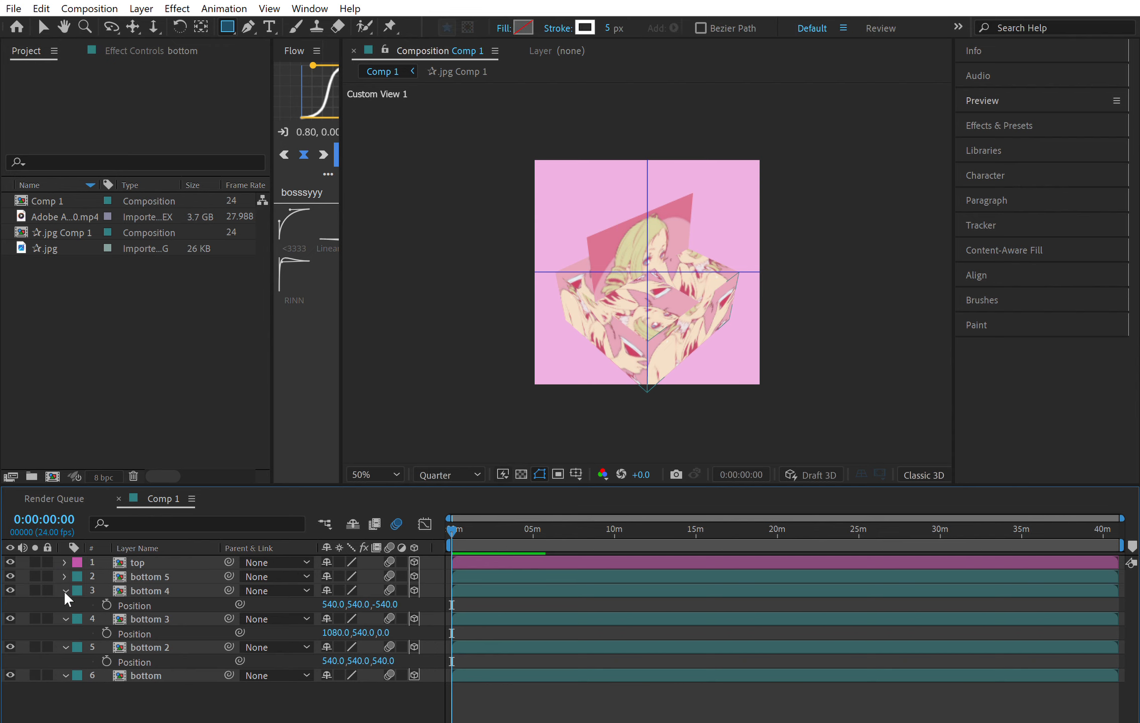
{"action": "left_click", "coordinate": [65, 590]}
{"action": "left_click", "coordinate": [66, 605]}
{"action": "left_click", "coordinate": [65, 619]}
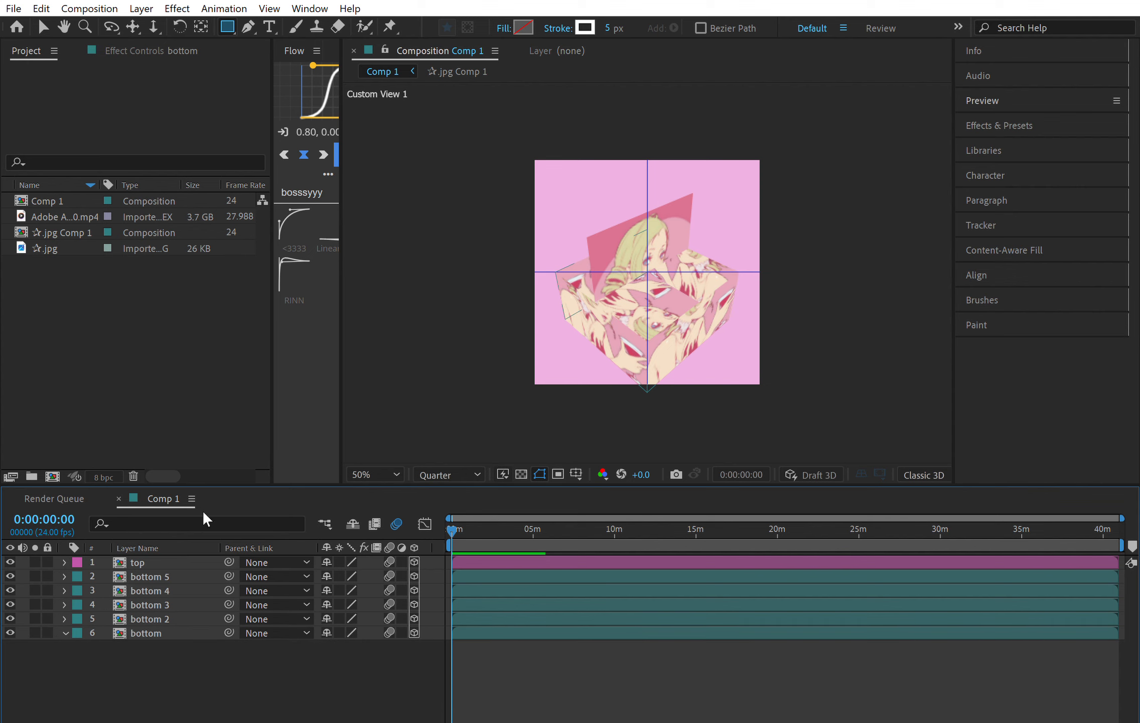
- Pre-compose the five bottom layers and make the pre-comp a 3D layer with Collapse Transformations enabled
{"action": "key", "text": "v"}
{"action": "left_click", "coordinate": [544, 578]}
{"action": "left_click", "coordinate": [502, 630], "text": "shift"}
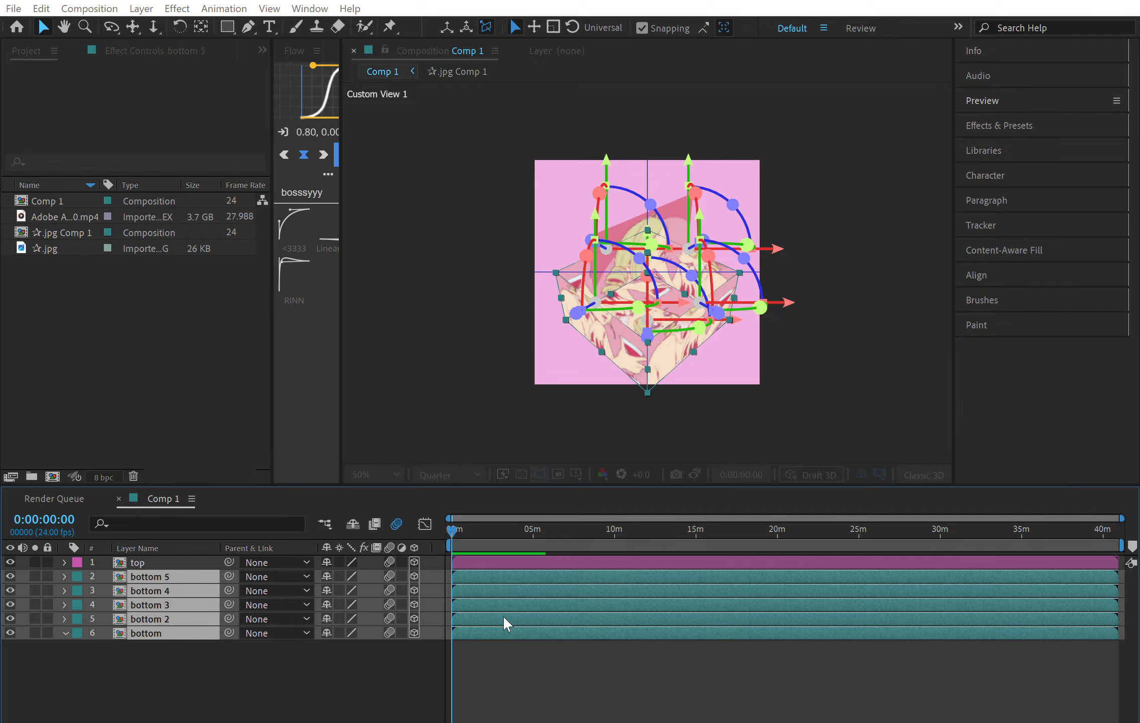
{"action": "key", "text": "Return"}
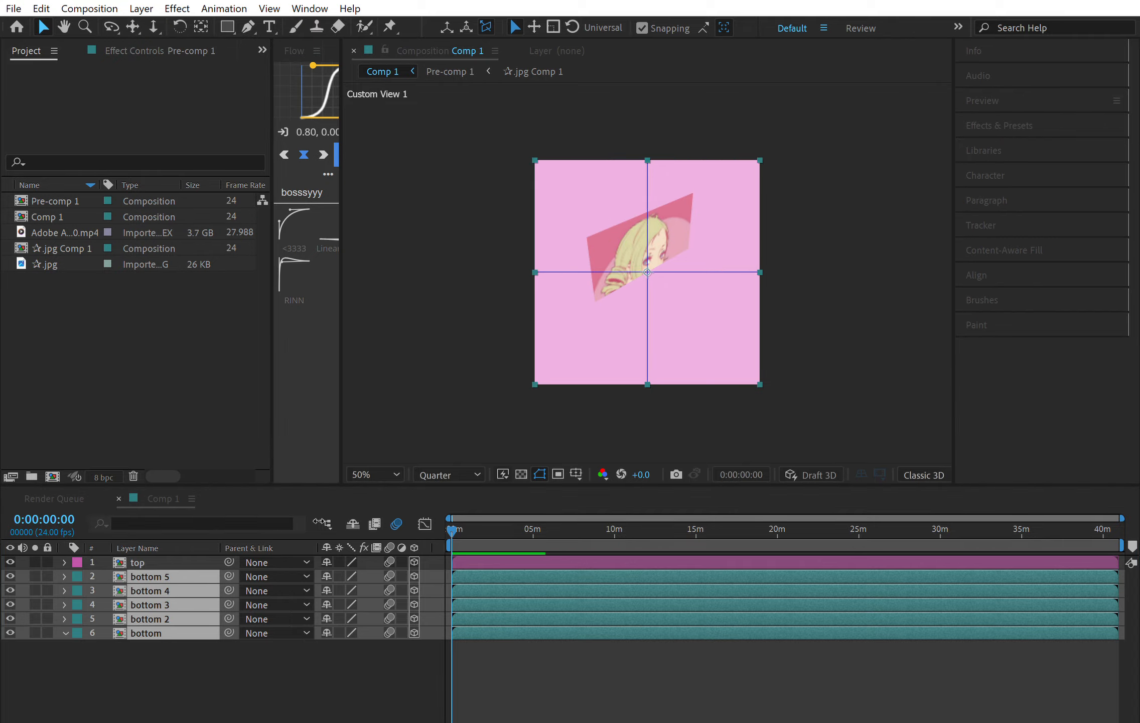
{"action": "left_click", "coordinate": [340, 576]}
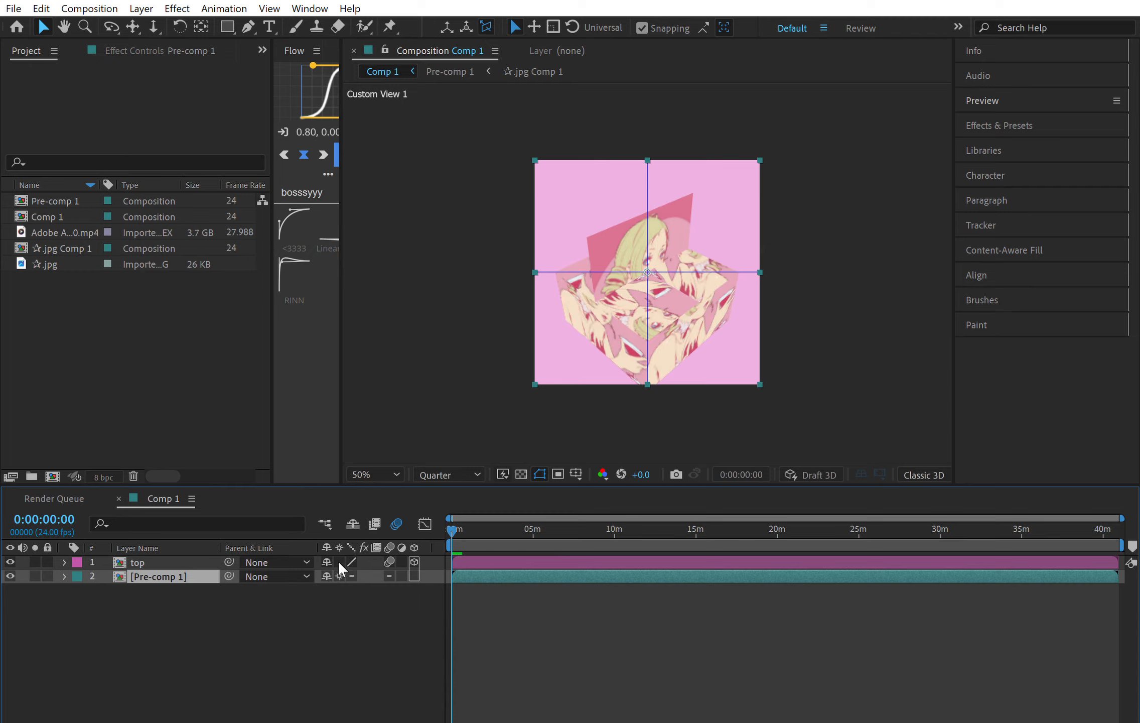
{"action": "left_click", "coordinate": [414, 561]}
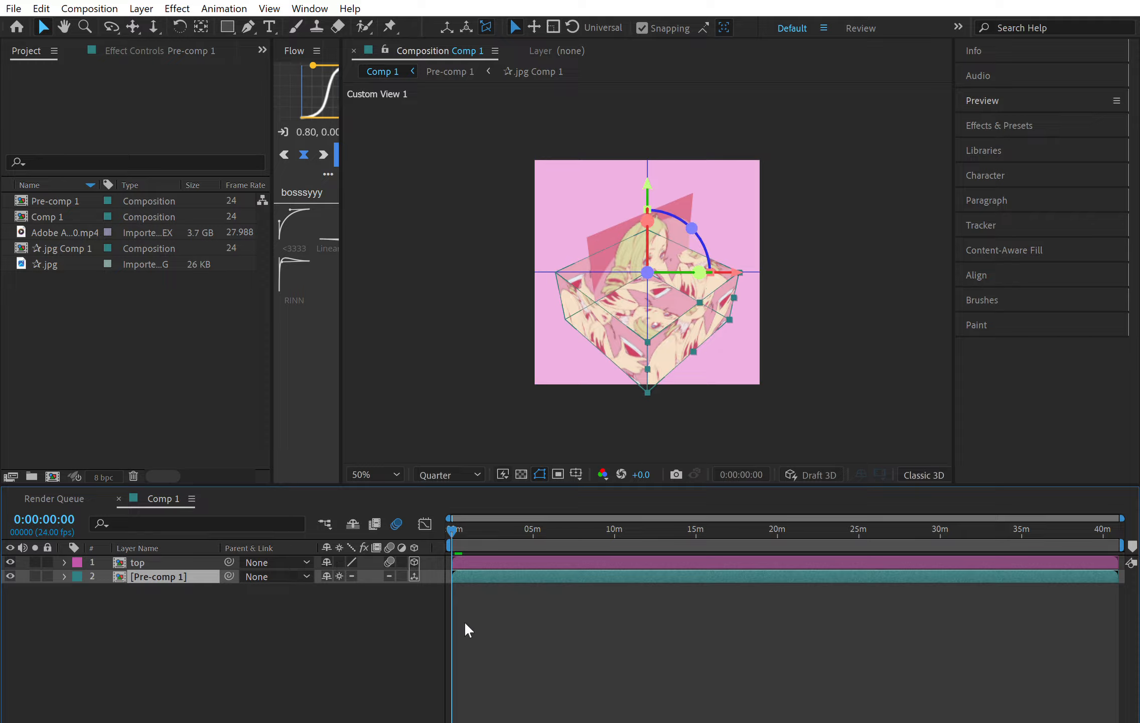
- Set the Z position of the pre-comp layer to 540
{"action": "type", "text": "p"}
{"action": "type", "text": "5"}
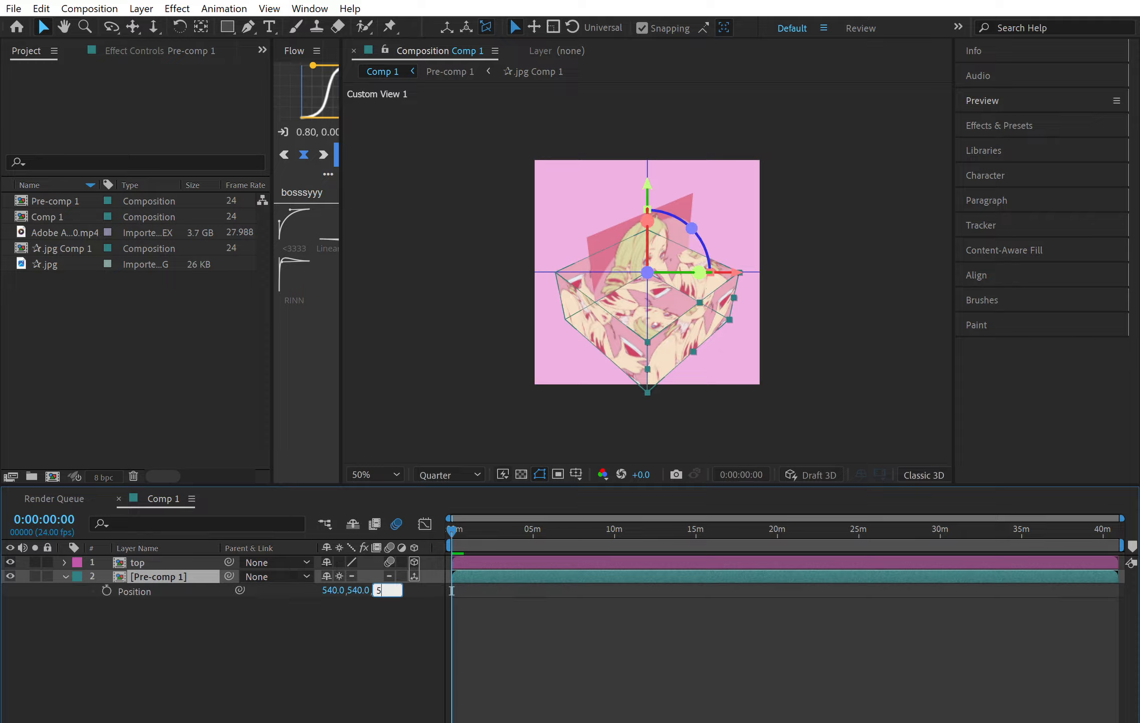
{"action": "type", "text": "40"}
{"action": "key", "text": "Return"}
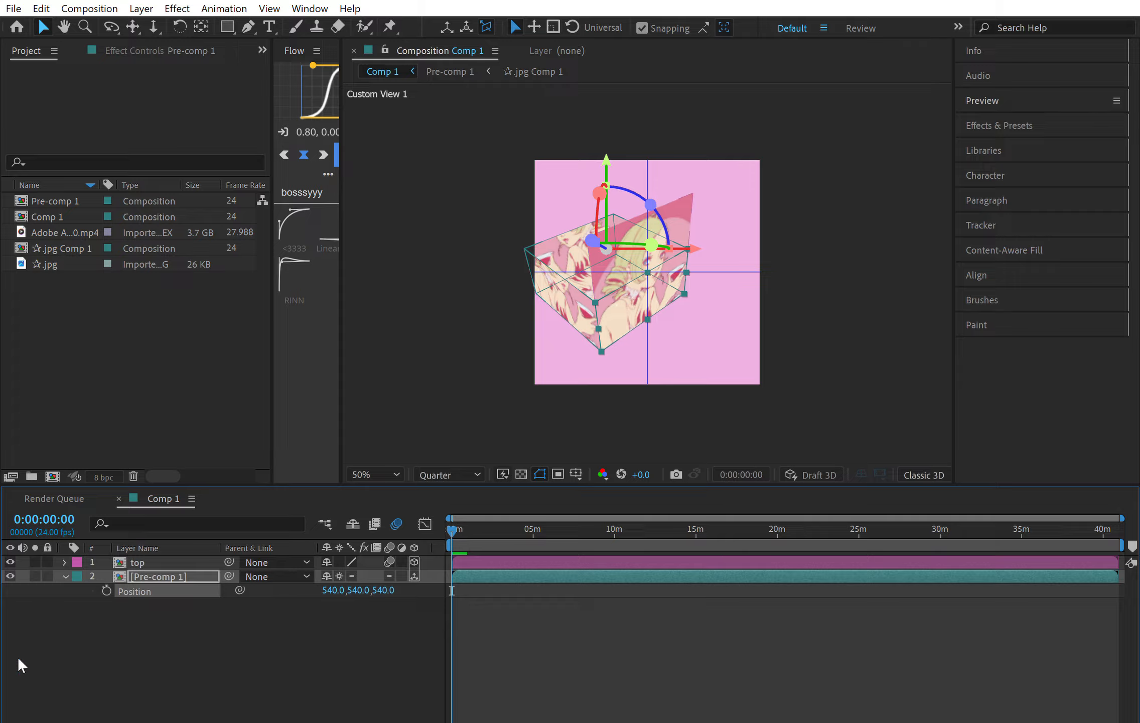
{"action": "left_click", "coordinate": [65, 576]}
- Duplicate the top layer five times
{"action": "left_click", "coordinate": [136, 562]}
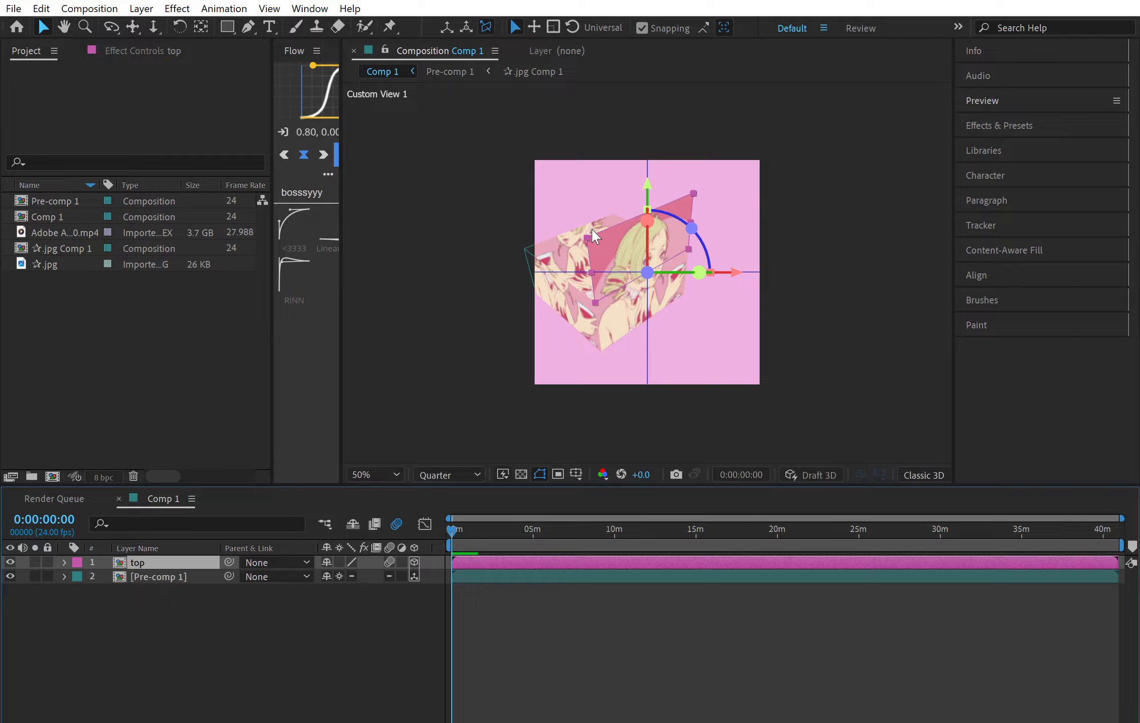
{"action": "key", "text": "ctrl+d"}
{"action": "key", "text": "ctrl+d"}
{"action": "key", "text": "ctrl+d"}
{"action": "key", "text": "ctrl+d"}
{"action": "key", "text": "ctrl+d"}
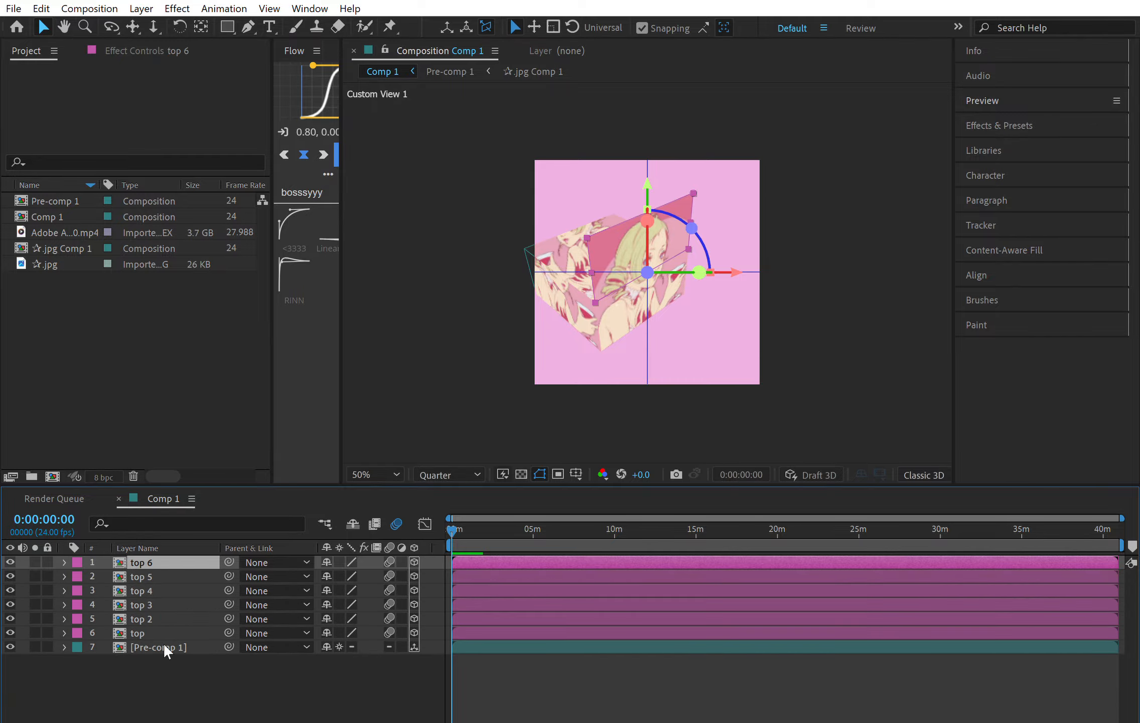
- Set the Y Rotation of the top 6 layer to 90°
{"action": "key", "text": "p"}
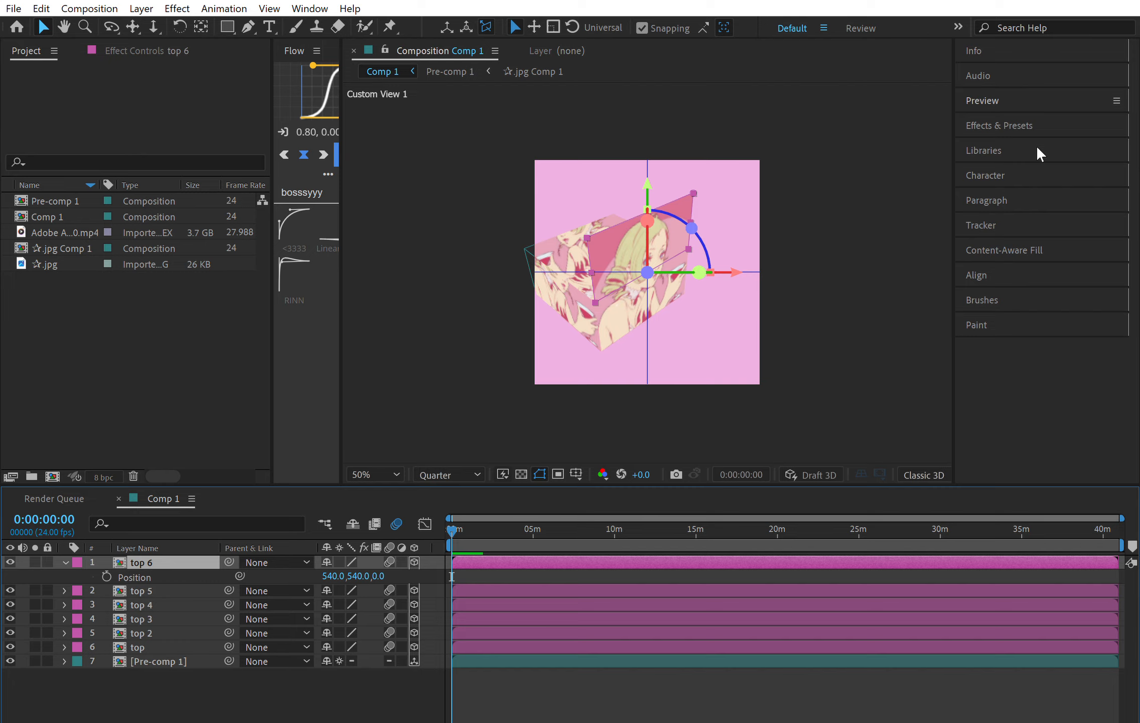
{"action": "left_click", "coordinate": [379, 576]}
{"action": "left_click_drag", "start_coordinate": [240, 575], "coordinate": [275, 549]}
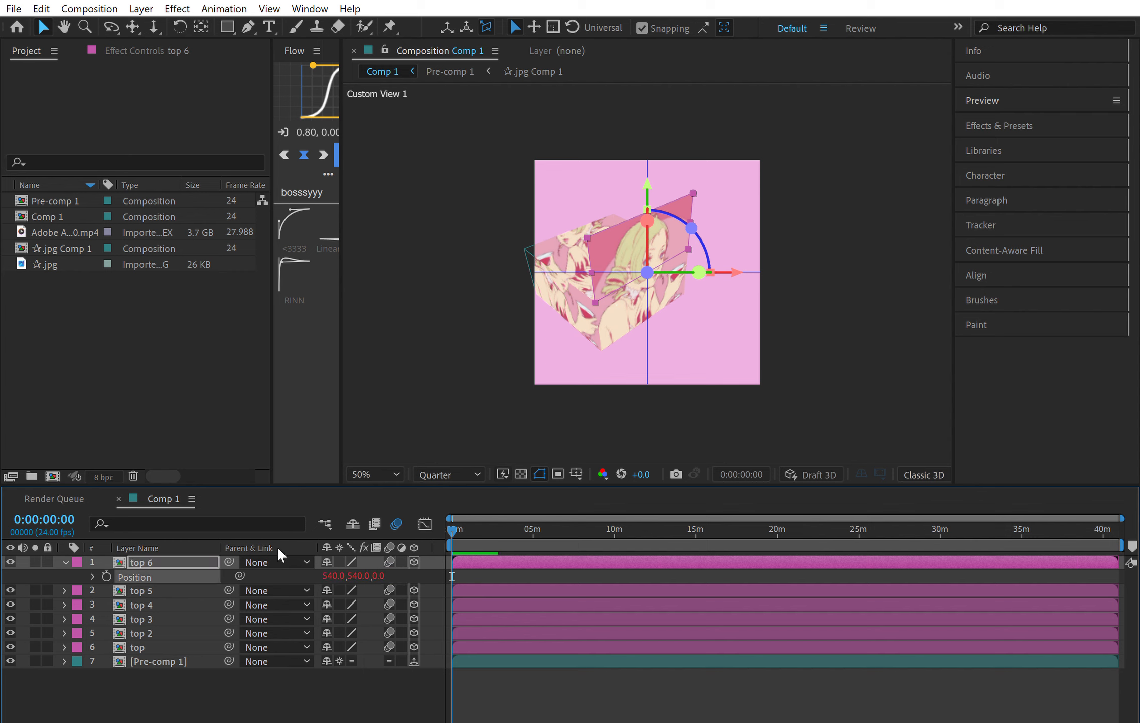
{"action": "key", "text": "r"}
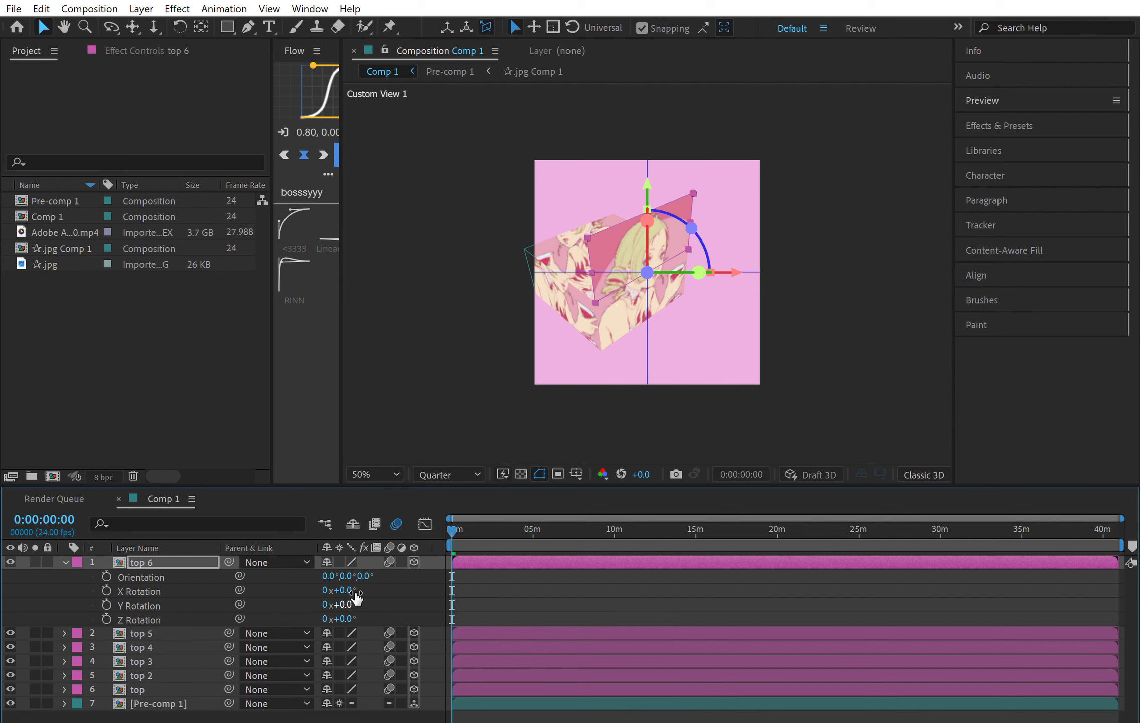
{"action": "left_click", "coordinate": [347, 603]}
{"action": "type", "text": "90"}
{"action": "key", "text": "Return"}
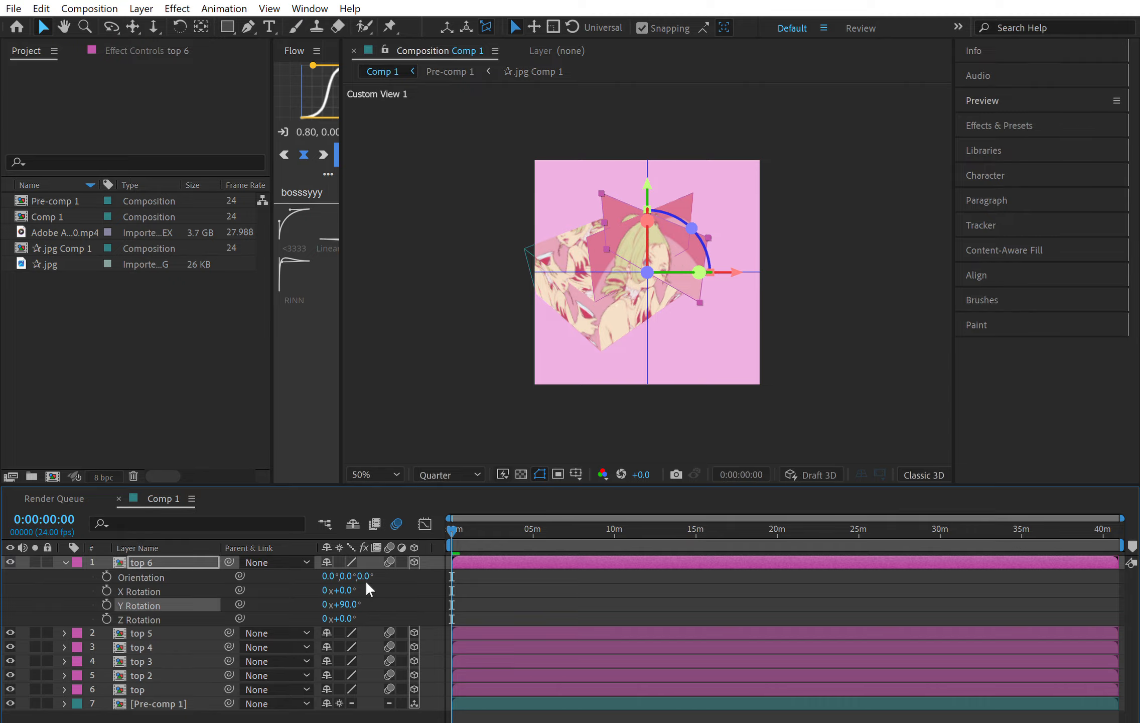
- Undo the Y Rotation change and the Position expression on the top 6 layer
{"action": "key", "text": "p"}
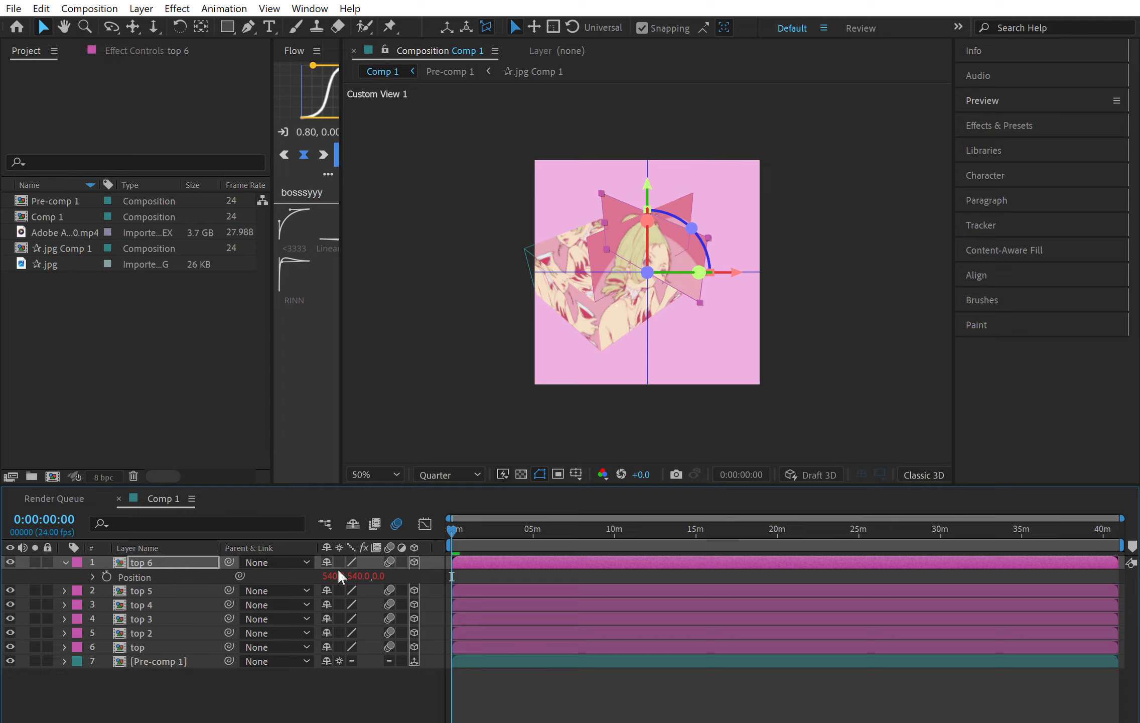
{"action": "key", "text": "ctrl+z"}
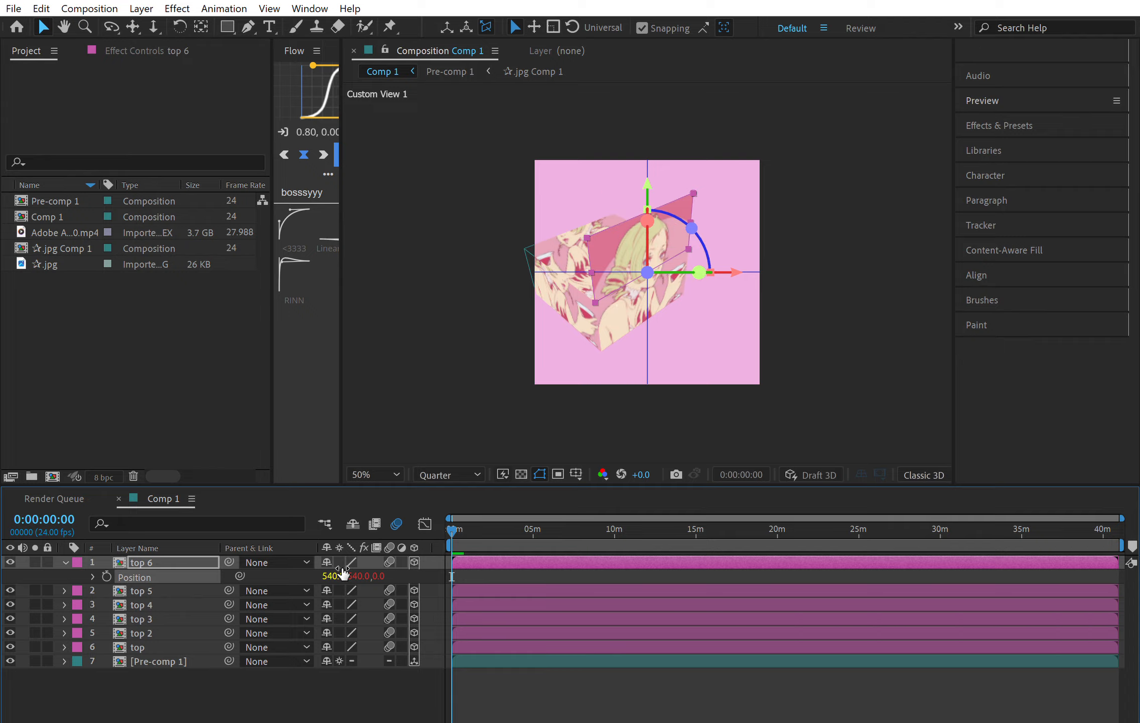
{"action": "key", "text": "ctrl+z"}
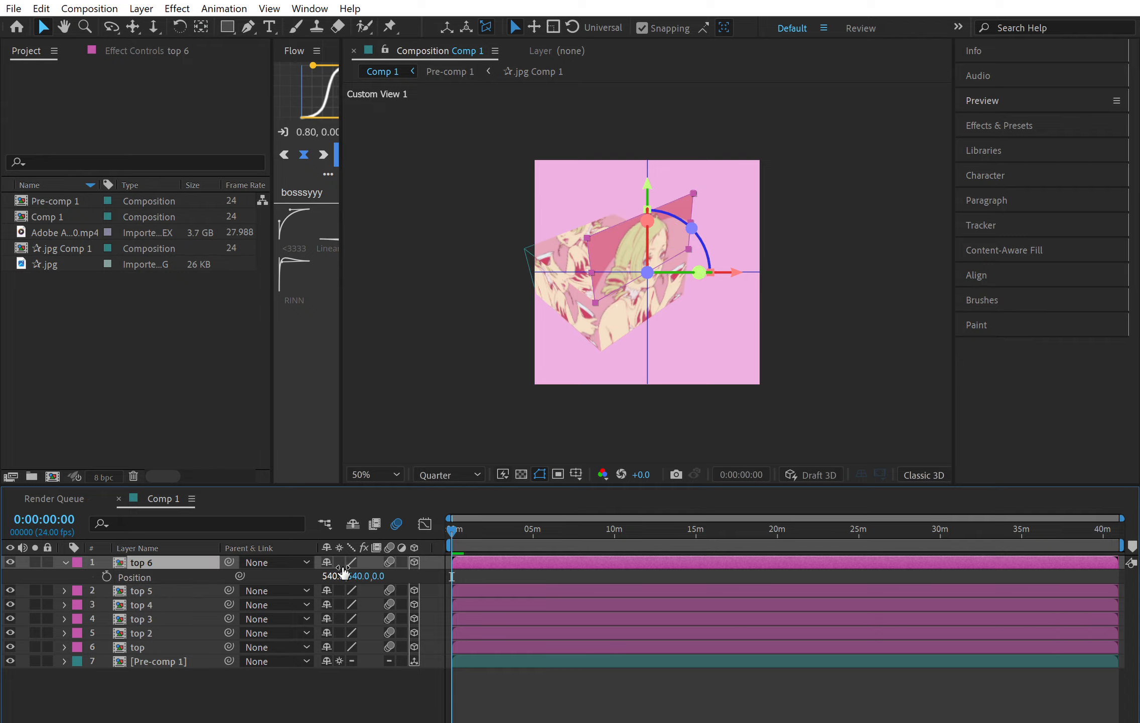
- Set the X position of the top 6 layer to 0 and its Y Rotation to 90°
{"action": "left_click", "coordinate": [333, 576]}
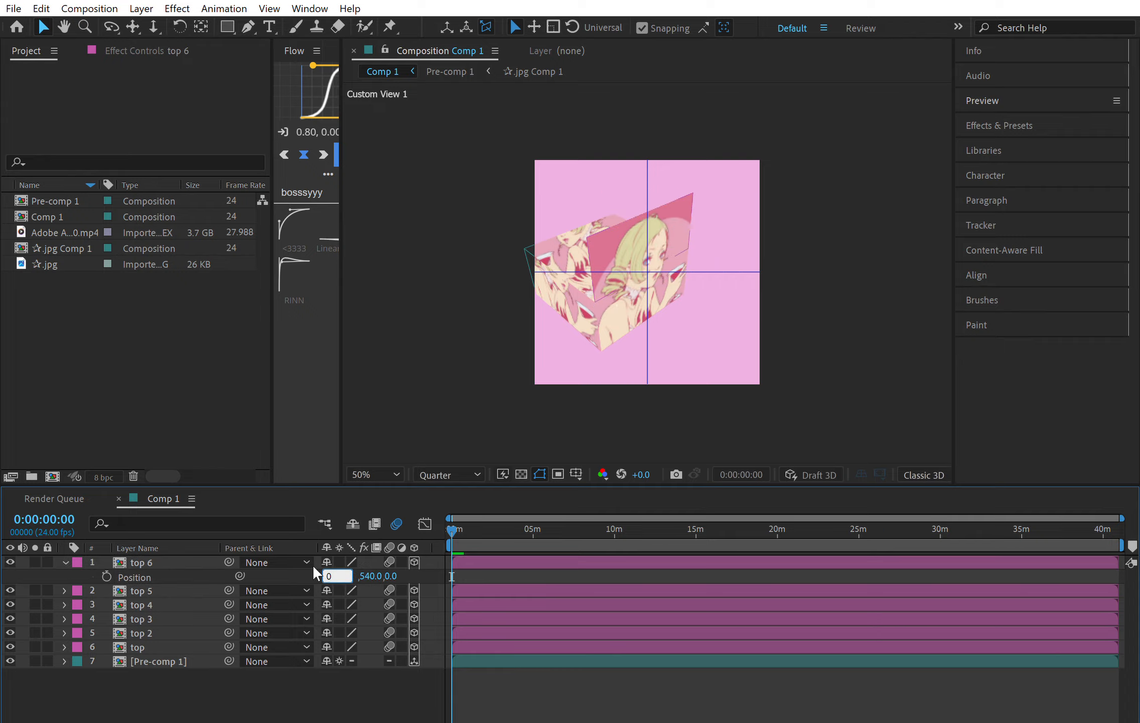
{"action": "left_click", "coordinate": [311, 564]}
{"action": "key", "text": "r"}
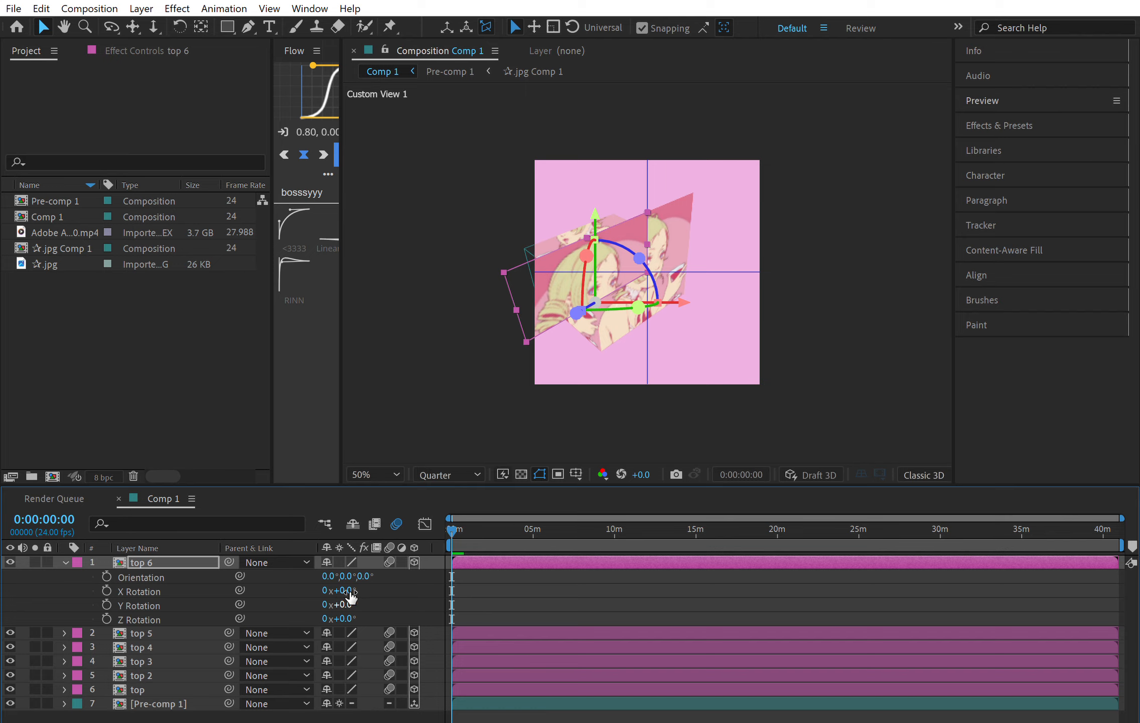
{"action": "left_click", "coordinate": [346, 604]}
{"action": "type", "text": "90"}
{"action": "key", "text": "Return"}
- Set the Z position of the top 5 layer to -540
{"action": "left_click", "coordinate": [150, 633]}
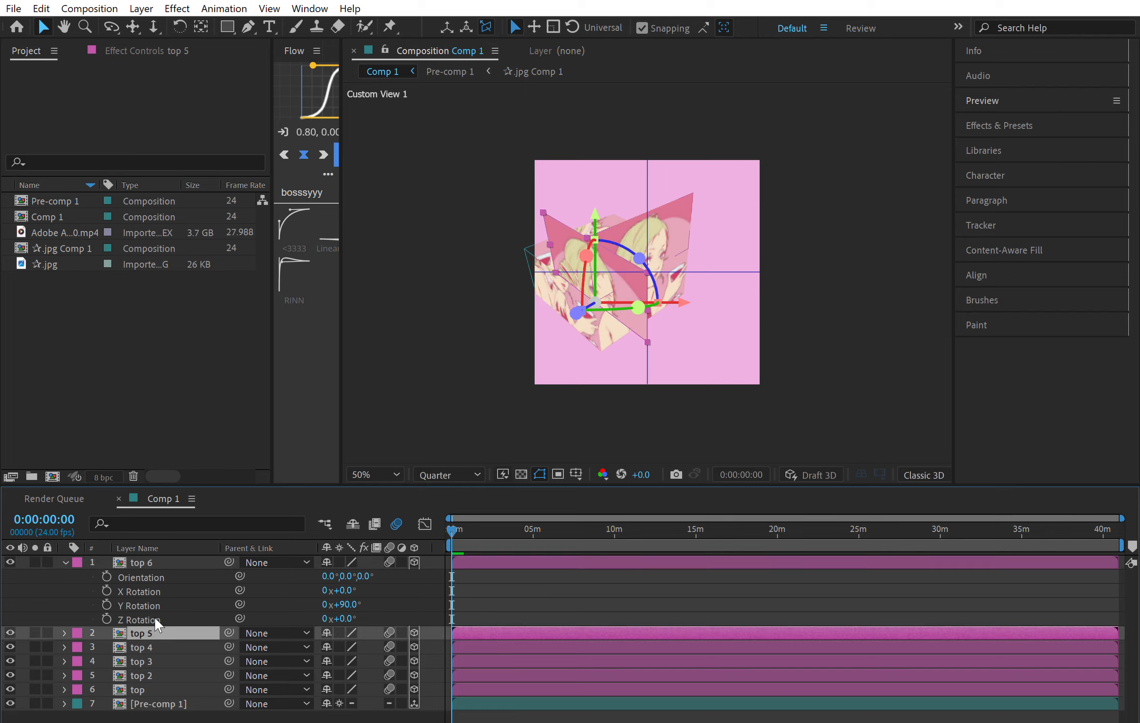
{"action": "key", "text": "r"}
{"action": "key", "text": "p"}
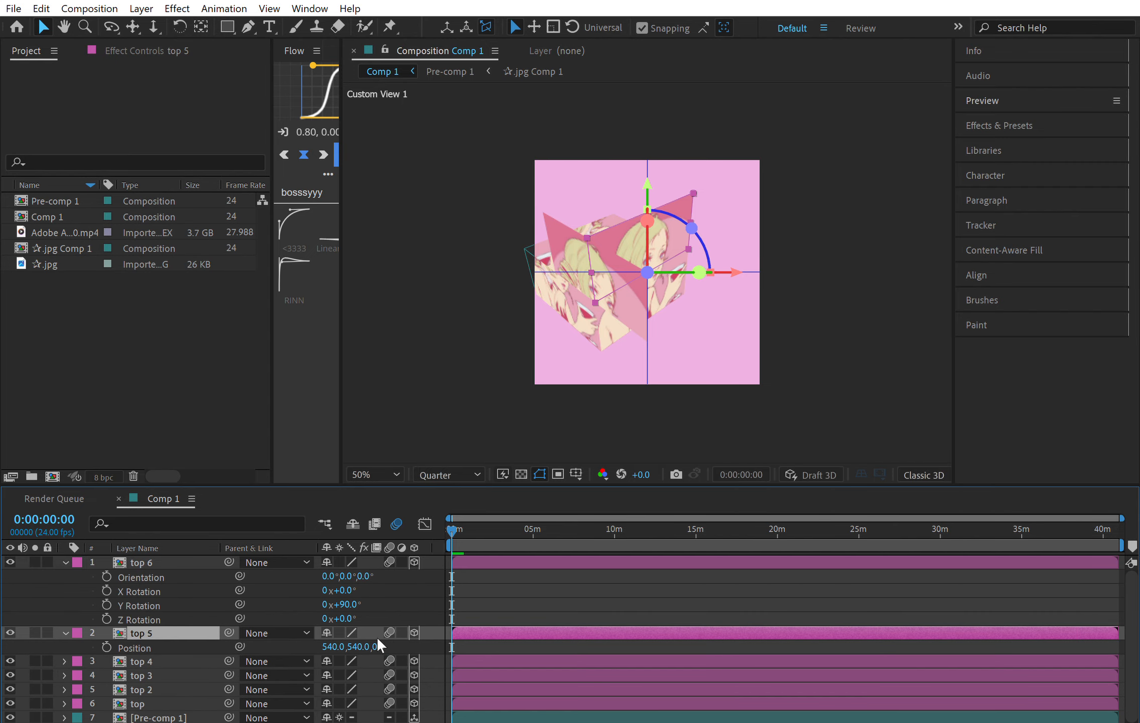
{"action": "left_click", "coordinate": [379, 647]}
{"action": "type", "text": "-540"}
{"action": "key", "text": "Return"}
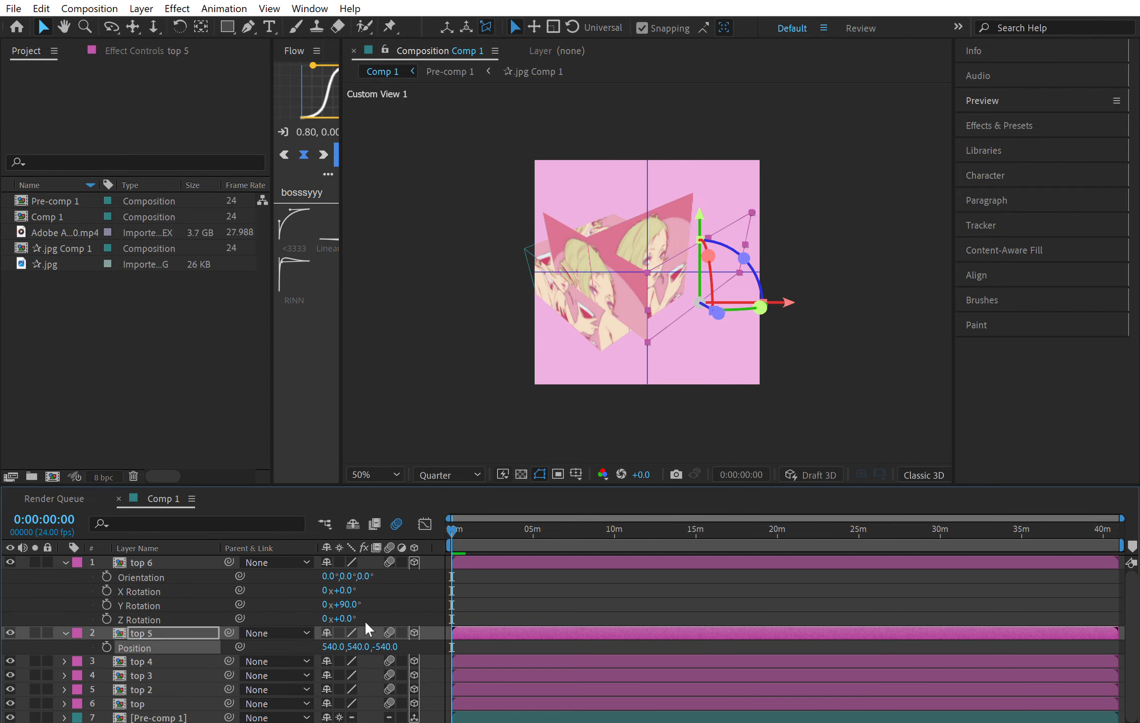
- Set the X position of the top 4 layer to 1080
{"action": "left_click", "coordinate": [158, 658]}
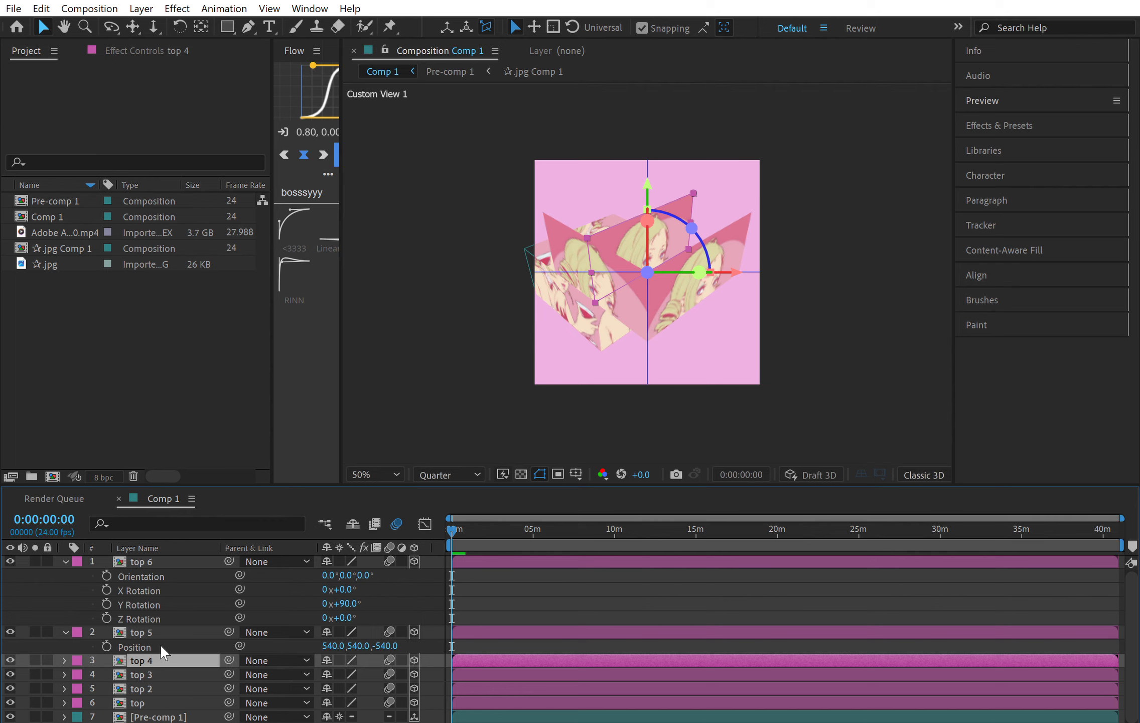
{"action": "key", "text": "p"}
{"action": "scroll", "coordinate": [205, 667], "scroll_direction": "down", "scroll_amount": 1}
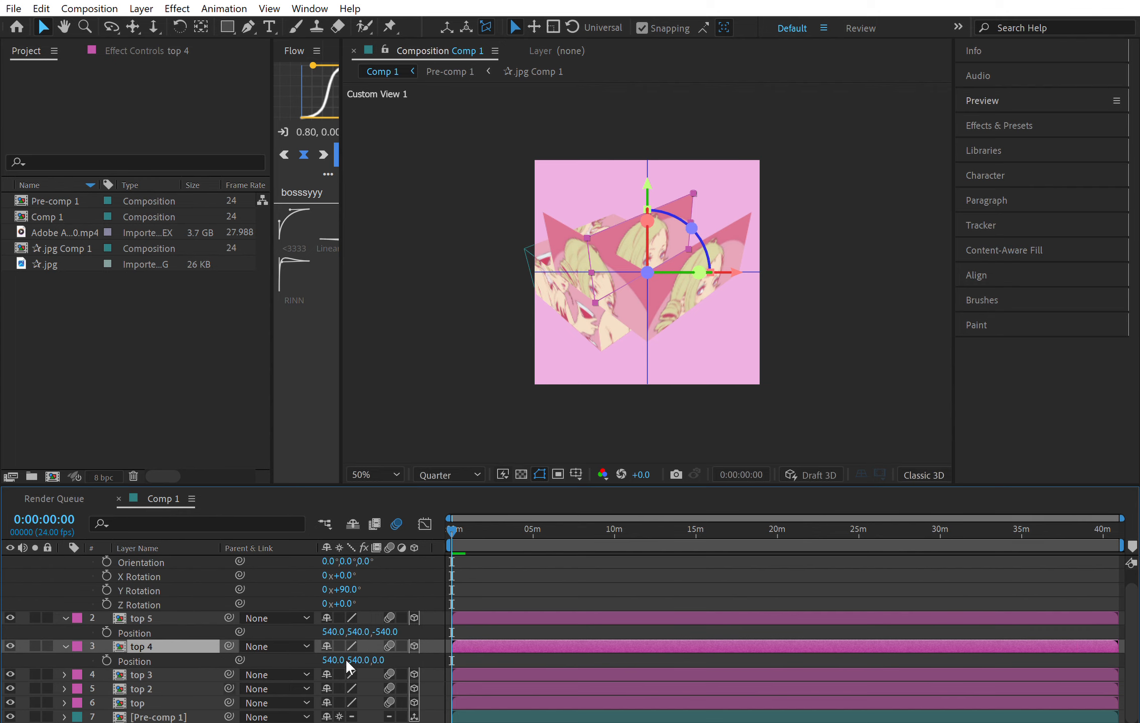
{"action": "left_click", "coordinate": [334, 660]}
{"action": "type", "text": "1080"}
{"action": "key", "text": "Return"}
- Set the Y Rotation of the top 4 layer to -90°
{"action": "key", "text": "r"}
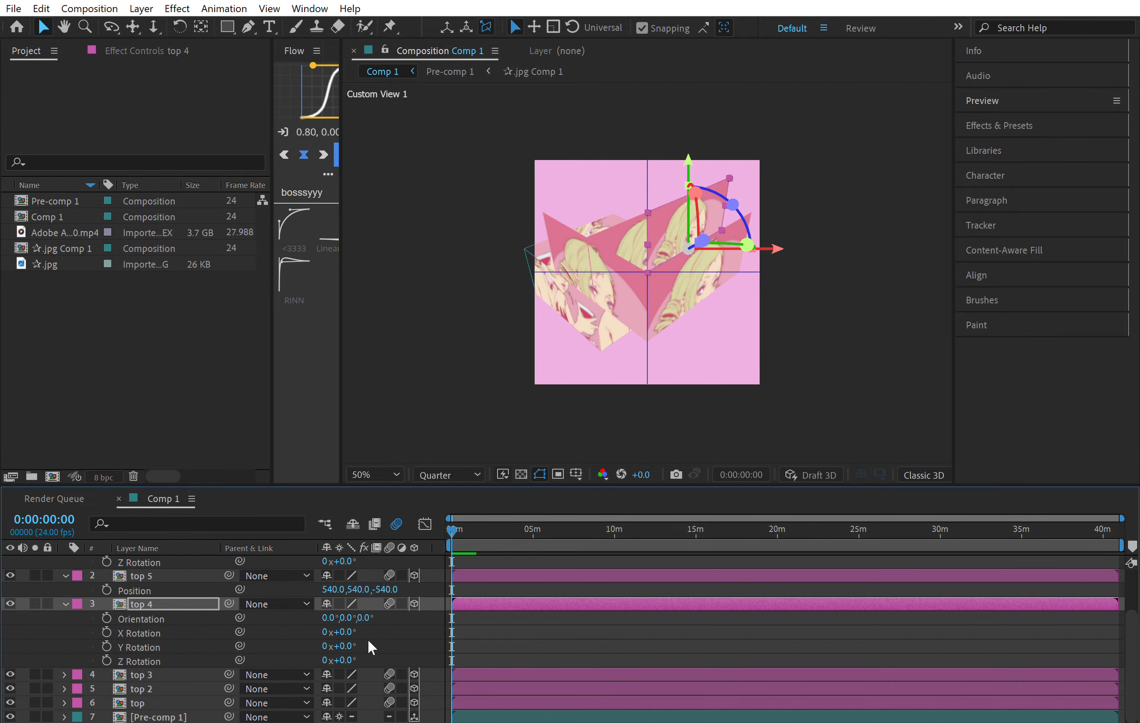
{"action": "left_click", "coordinate": [346, 646]}
{"action": "type", "text": "-90"}
{"action": "key", "text": "Return"}
- Set the Y Rotation of the top 3 layer to 180°
{"action": "left_click", "coordinate": [143, 674]}
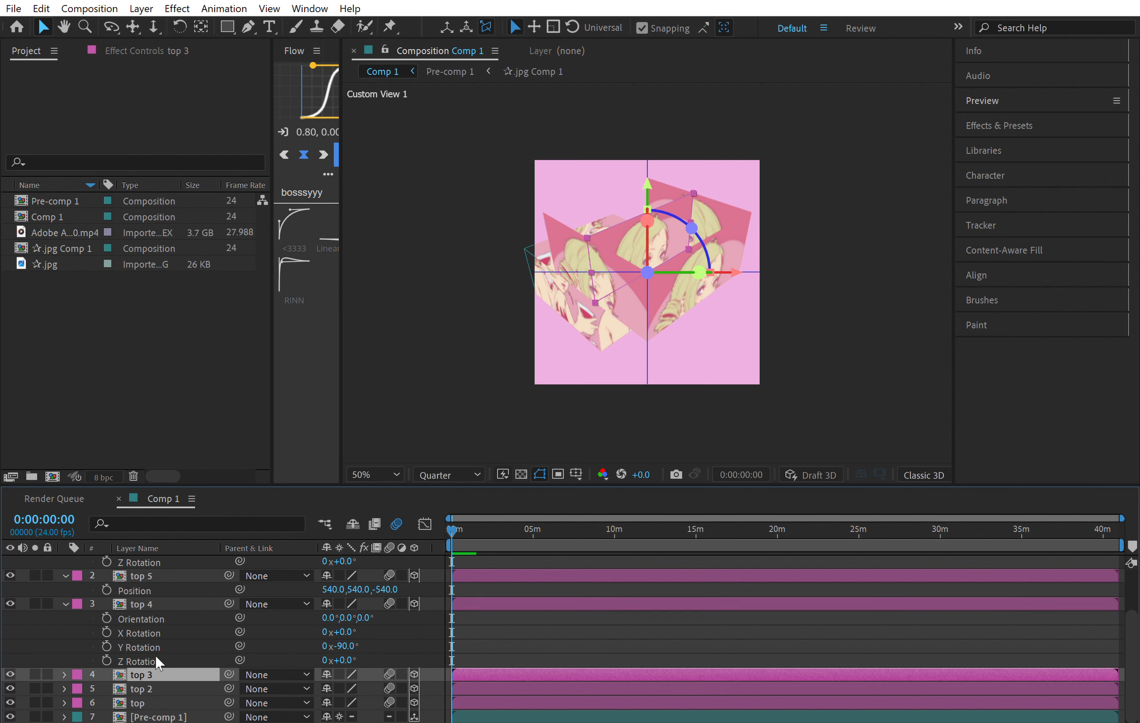
{"action": "key", "text": "r"}
{"action": "scroll", "coordinate": [221, 622], "scroll_direction": "down", "scroll_amount": 2}
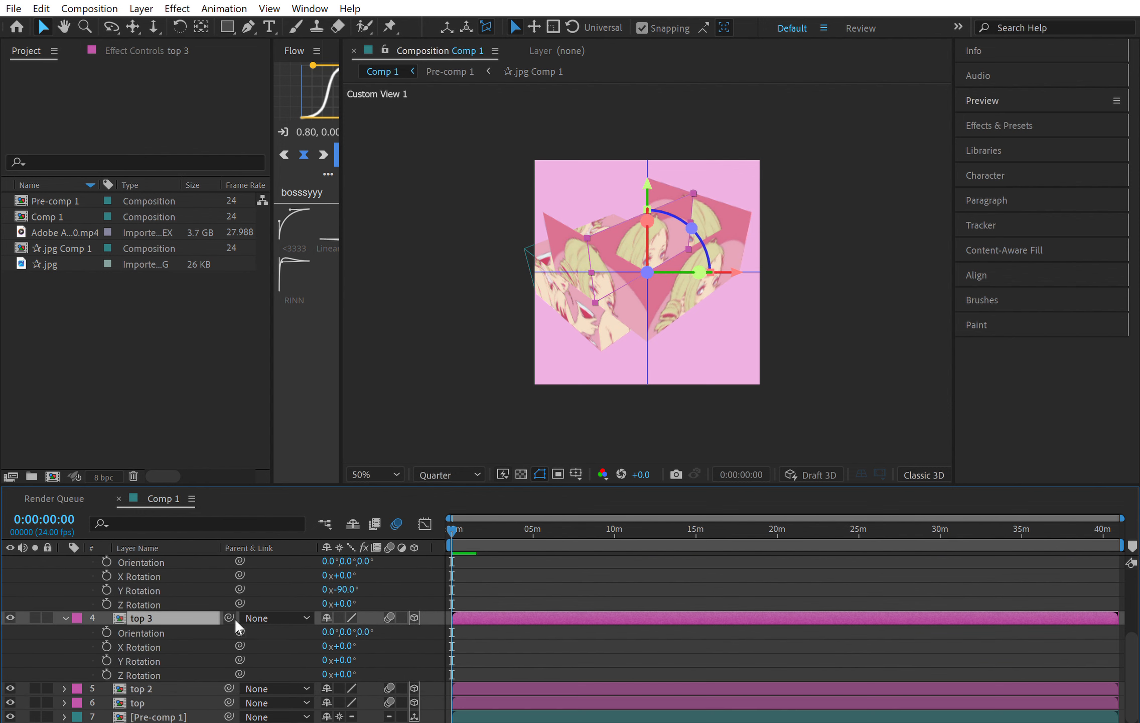
{"action": "left_click", "coordinate": [344, 659]}
{"action": "type", "text": "-90"}
{"action": "key", "text": "Return"}
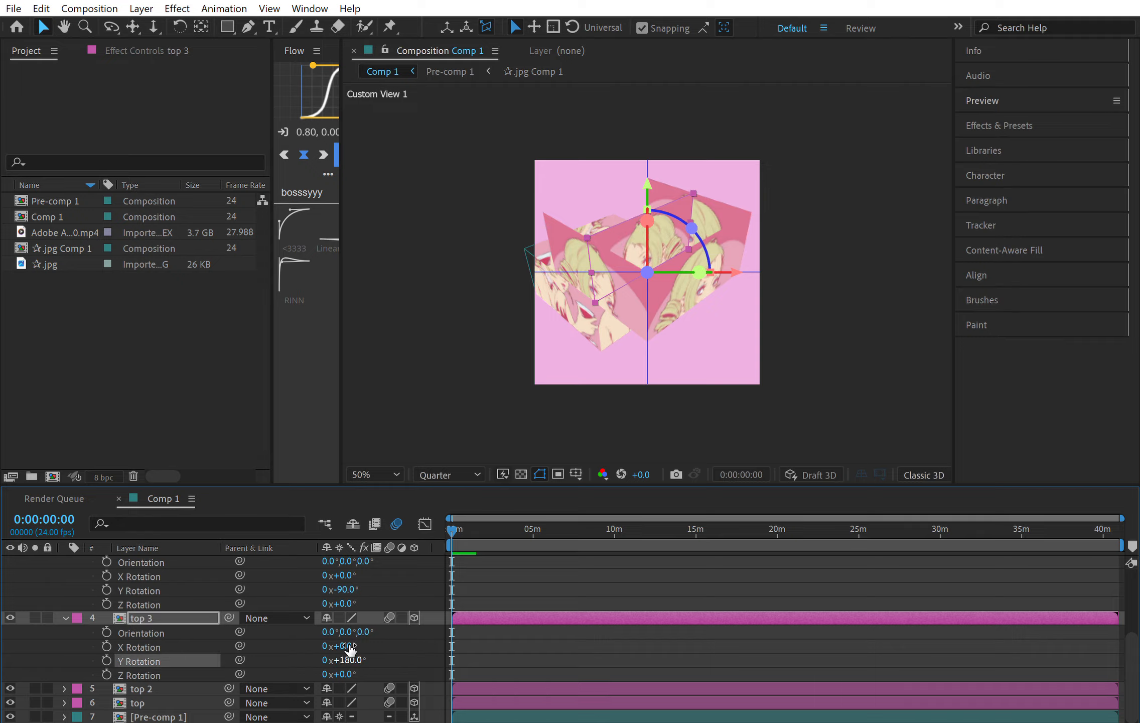
- Set the Z position of the top 3 layer to 540
{"action": "key", "text": "p"}
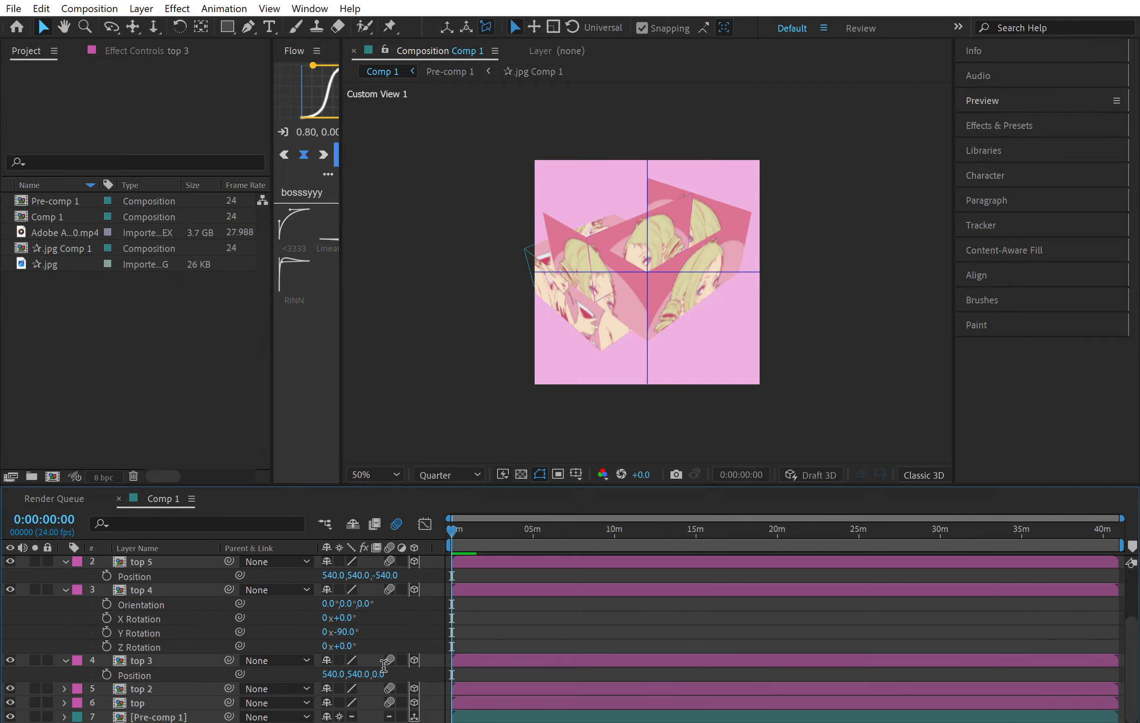
{"action": "left_click", "coordinate": [380, 673]}
{"action": "type", "text": "540"}
{"action": "key", "text": "Return"}
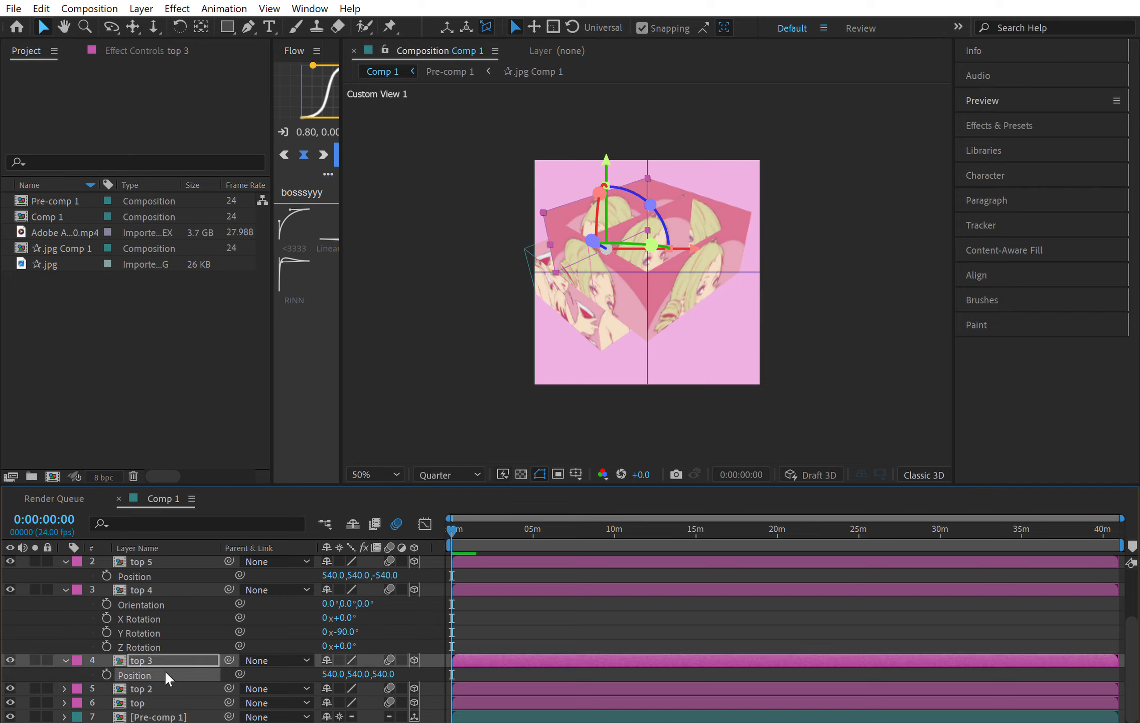
- Set the Y position of the top 2 layer to 1080
{"action": "left_click", "coordinate": [162, 688]}
{"action": "key", "text": "p"}
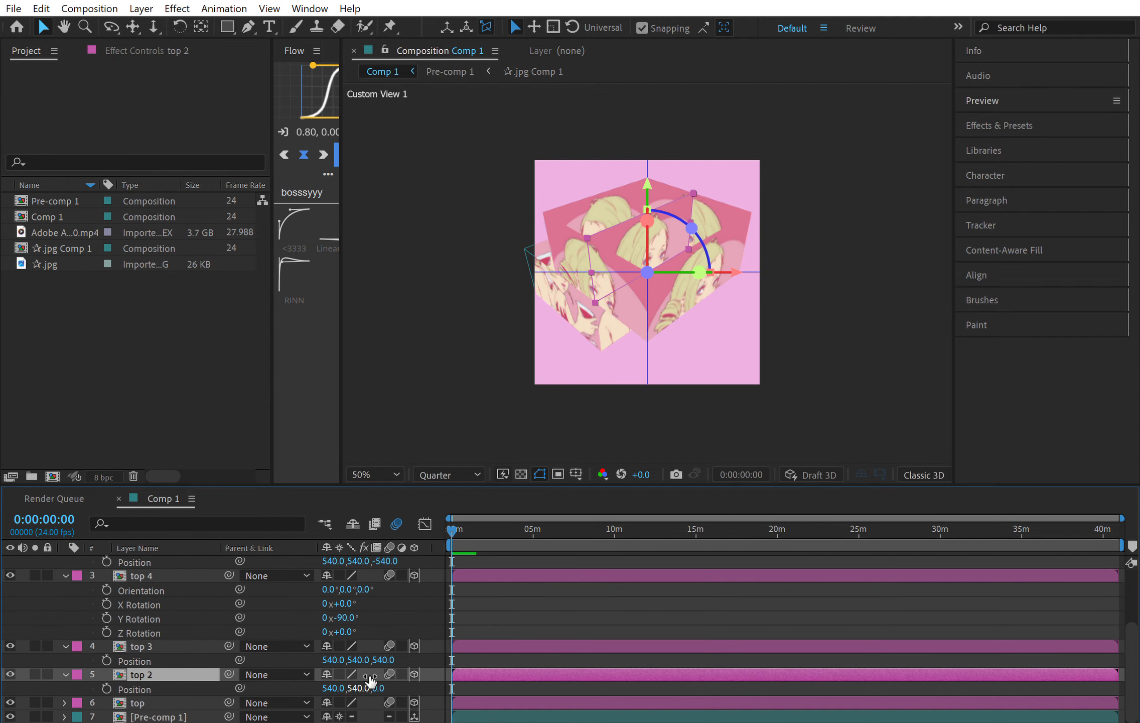
{"action": "left_click", "coordinate": [363, 682]}
{"action": "type", "text": "1080"}
{"action": "key", "text": "Return"}
- Set the X Rotation of the top 2 layer to 90°
{"action": "key", "text": "r"}
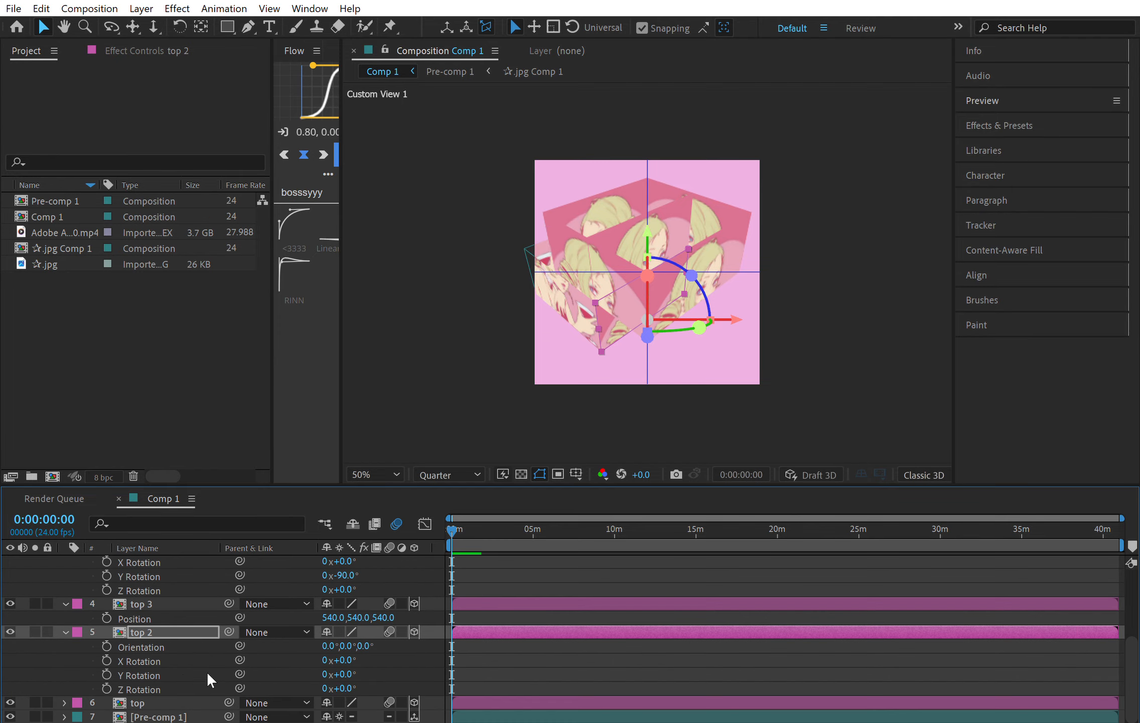
{"action": "left_click", "coordinate": [346, 660]}
{"action": "type", "text": "90"}
{"action": "key", "text": "Return"}
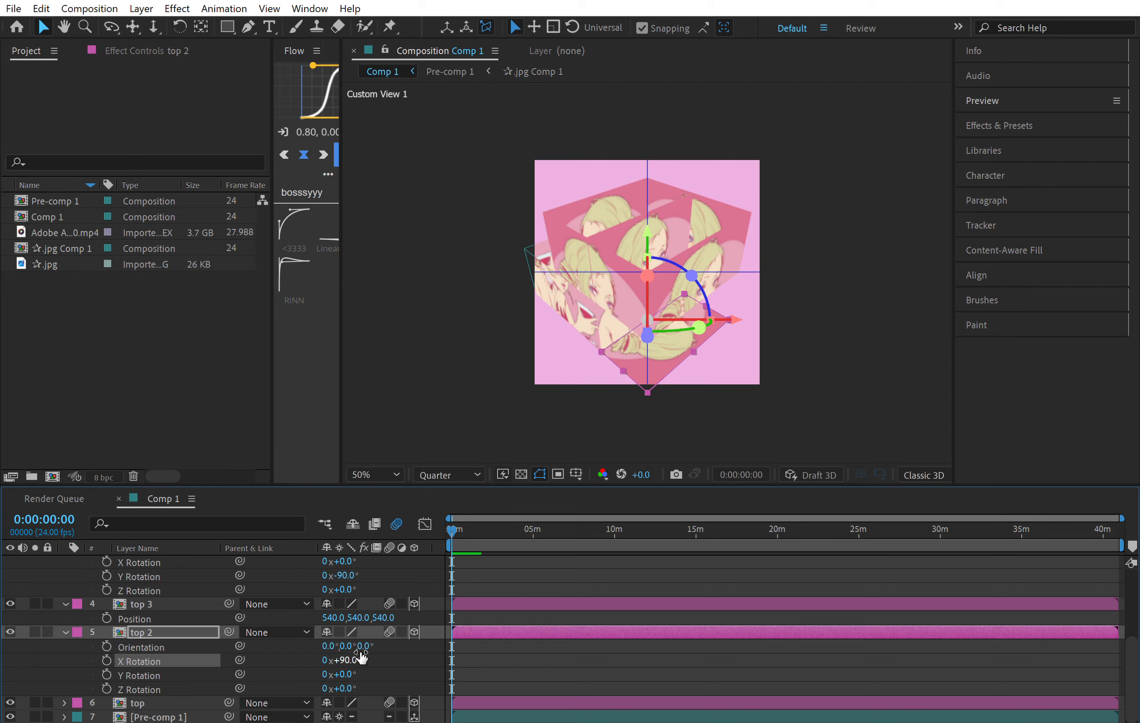
- Try X Rotation values of 0° and -90° on the top 2 layer, undoing each change
{"action": "left_click", "coordinate": [355, 657]}
{"action": "type", "text": "0"}
{"action": "key", "text": "Return"}
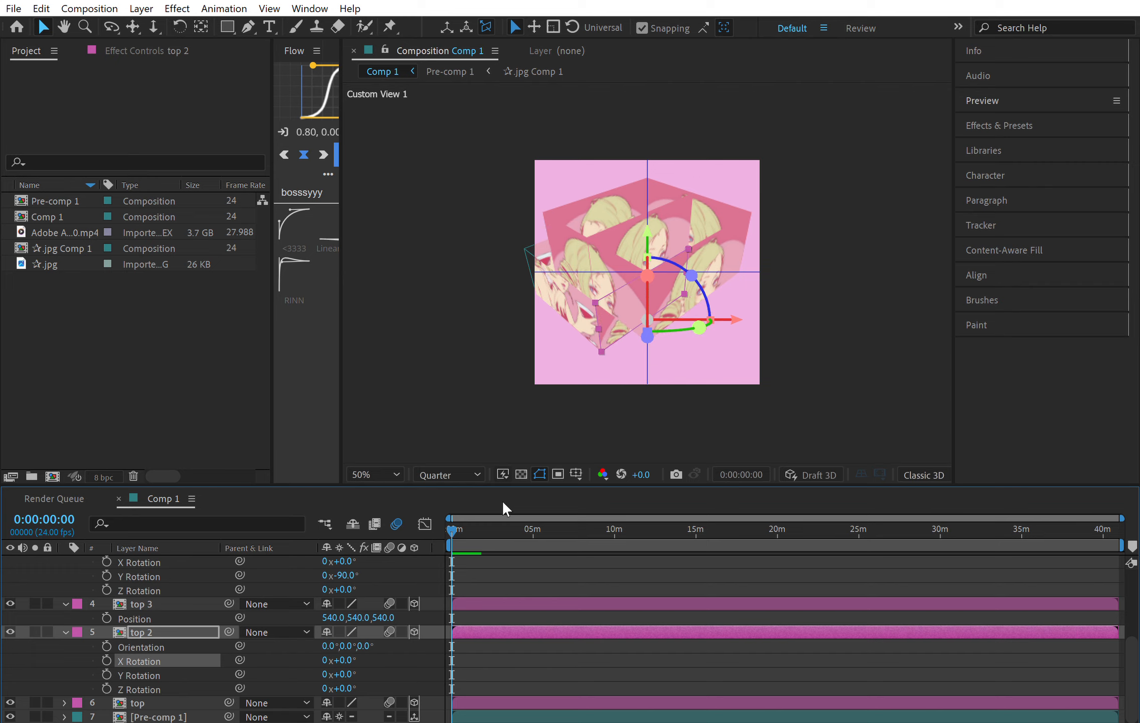
{"action": "key", "text": "ctrl+z"}
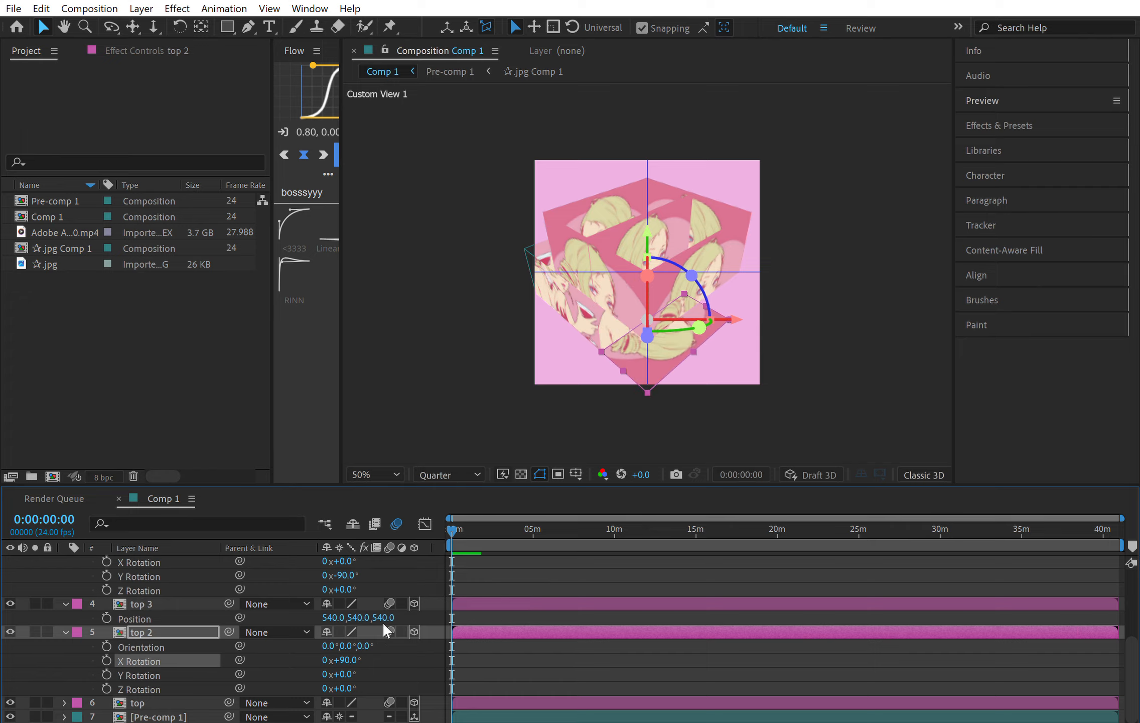
{"action": "left_click", "coordinate": [350, 659]}
{"action": "type", "text": "-90"}
{"action": "key", "text": "Return"}
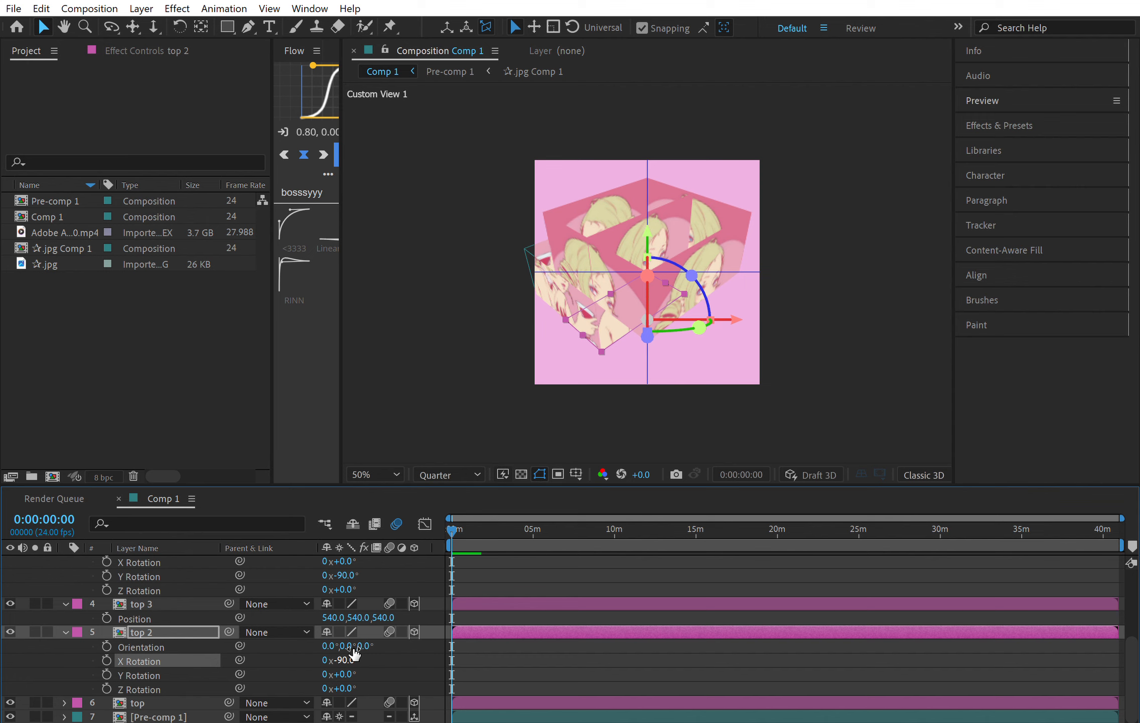
{"action": "key", "text": "ctrl+z"}
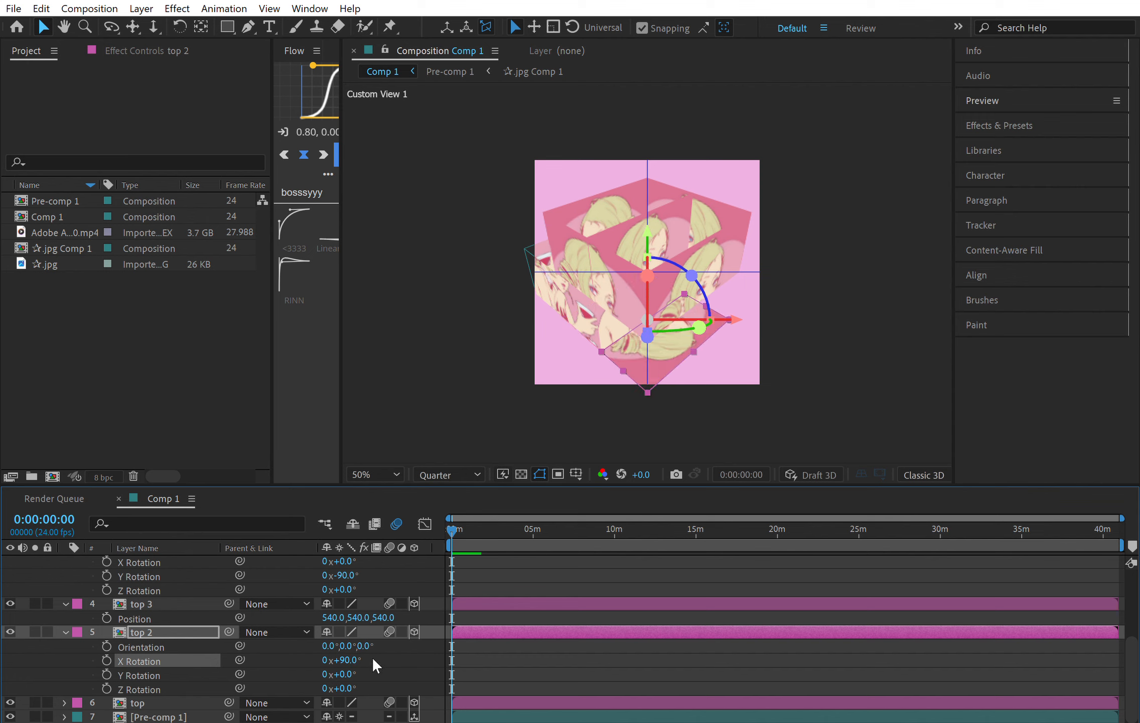
- Try a Y position of 0 on the top 2 layer, and set it to 540 instead
{"action": "key", "text": "p"}
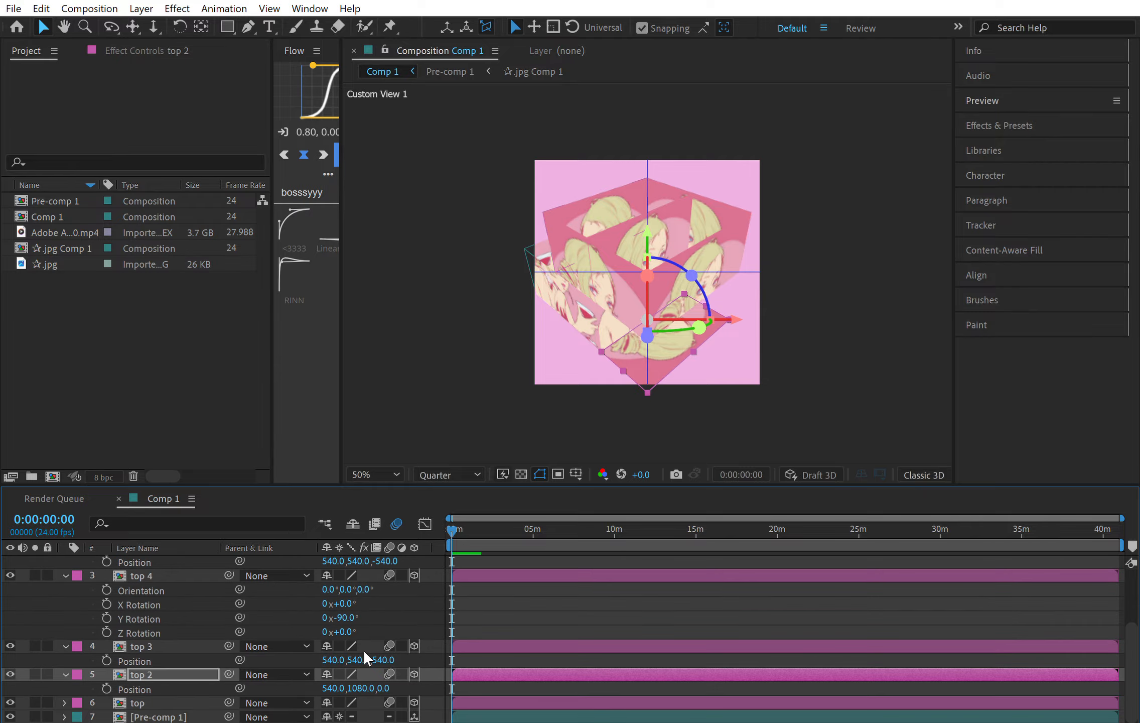
{"action": "left_click", "coordinate": [358, 687]}
{"action": "type", "text": "0"}
{"action": "key", "text": "Return"}
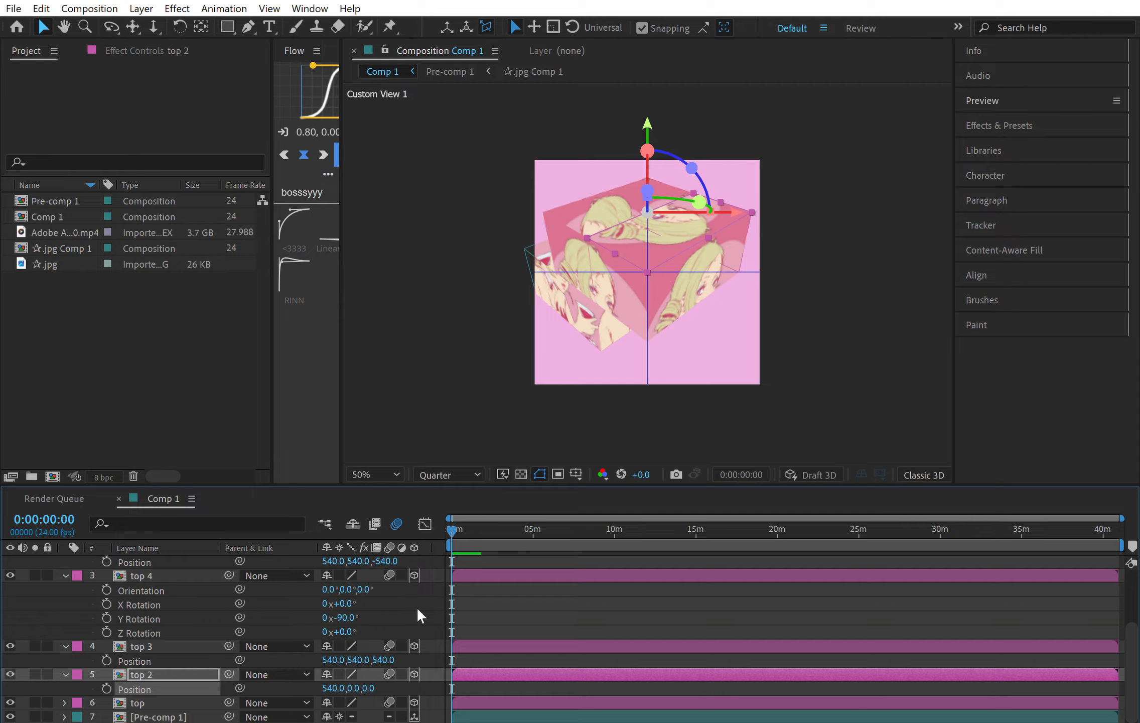
{"action": "left_click", "coordinate": [355, 687]}
{"action": "type", "text": "540"}
{"action": "key", "text": "Return"}
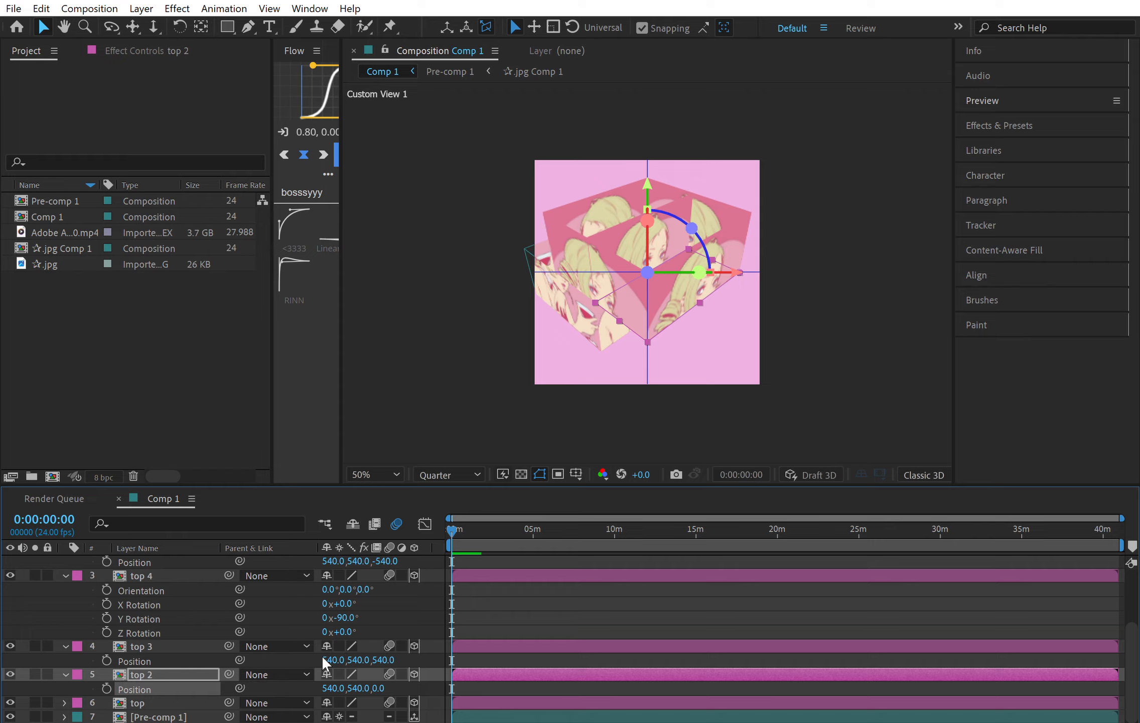
- Delete the mask from the top 2 layer
{"action": "key", "text": "m"}
{"action": "left_click", "coordinate": [137, 685]}
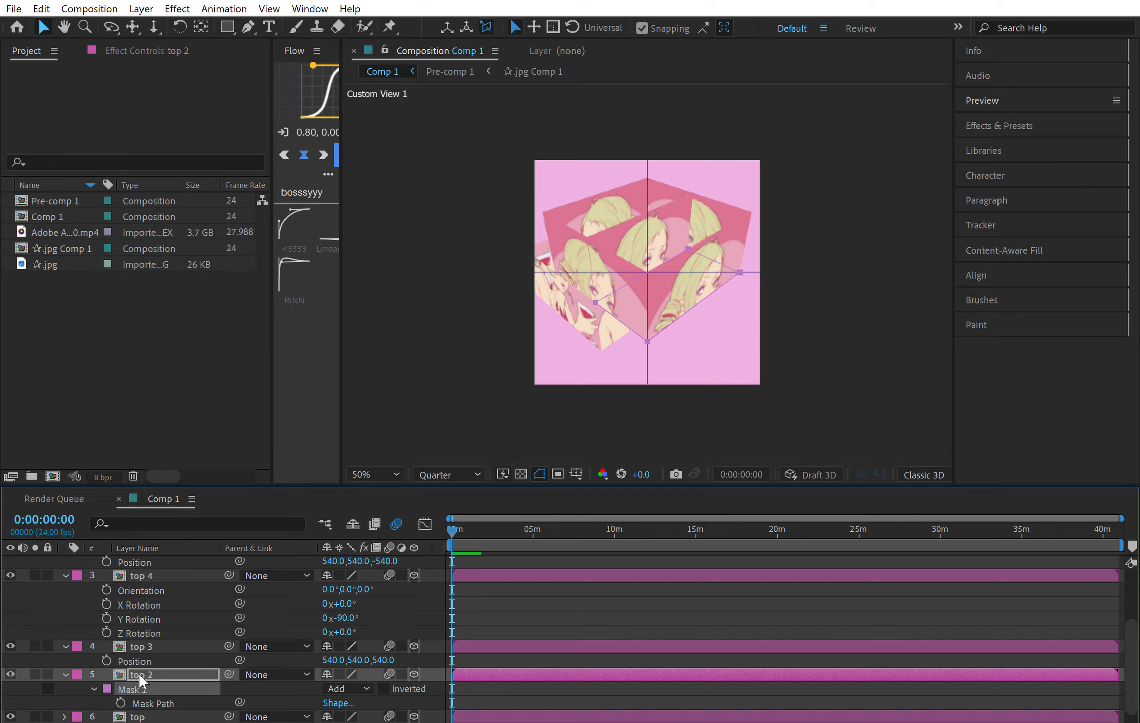
{"action": "key", "text": "Delete"}
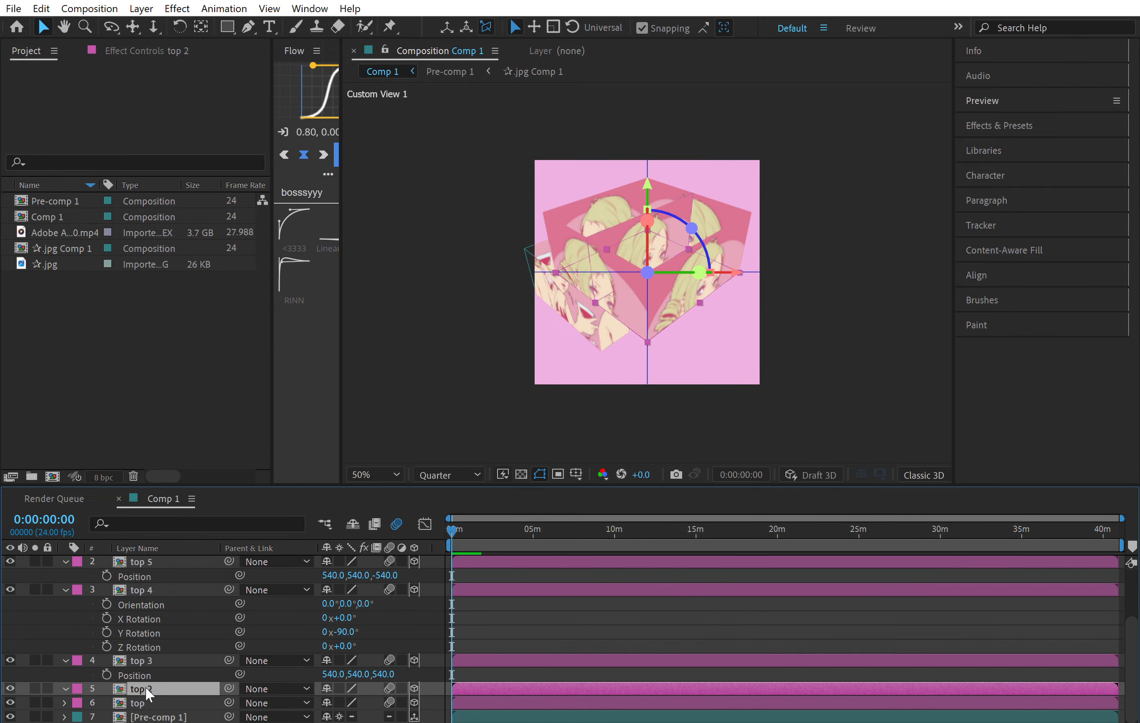
- Set the X Rotation of the original top layer to -90°
{"action": "key", "text": "ctrl+Down"}
{"action": "key", "text": "p"}
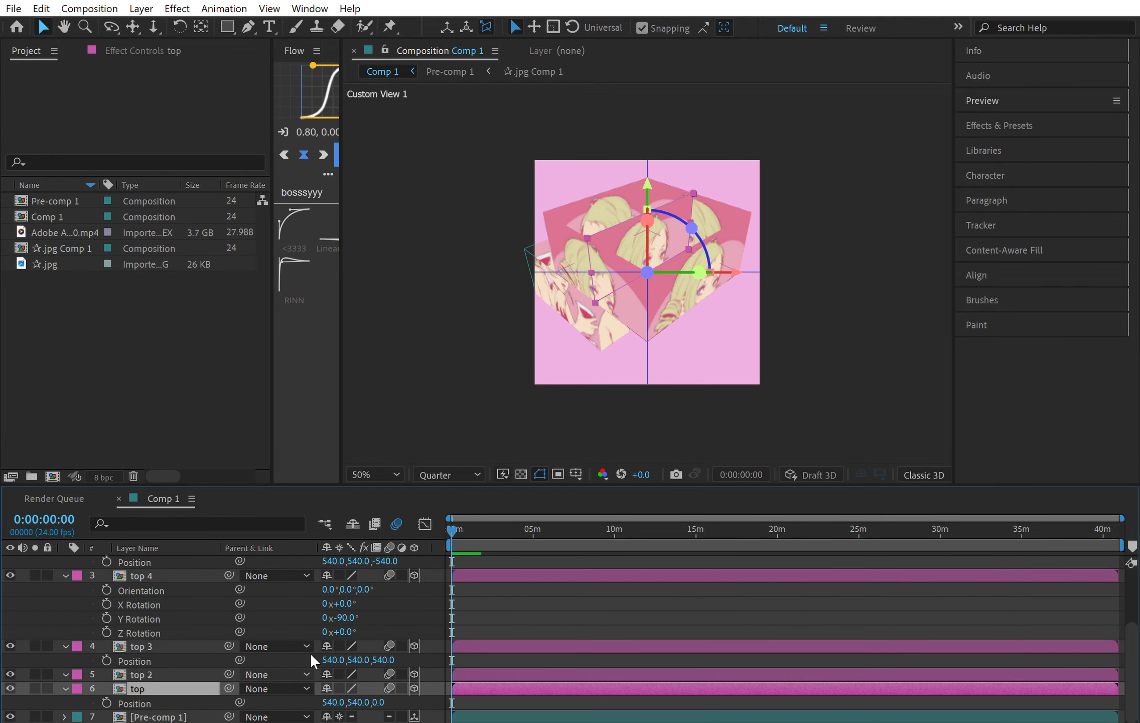
{"action": "key", "text": "r"}
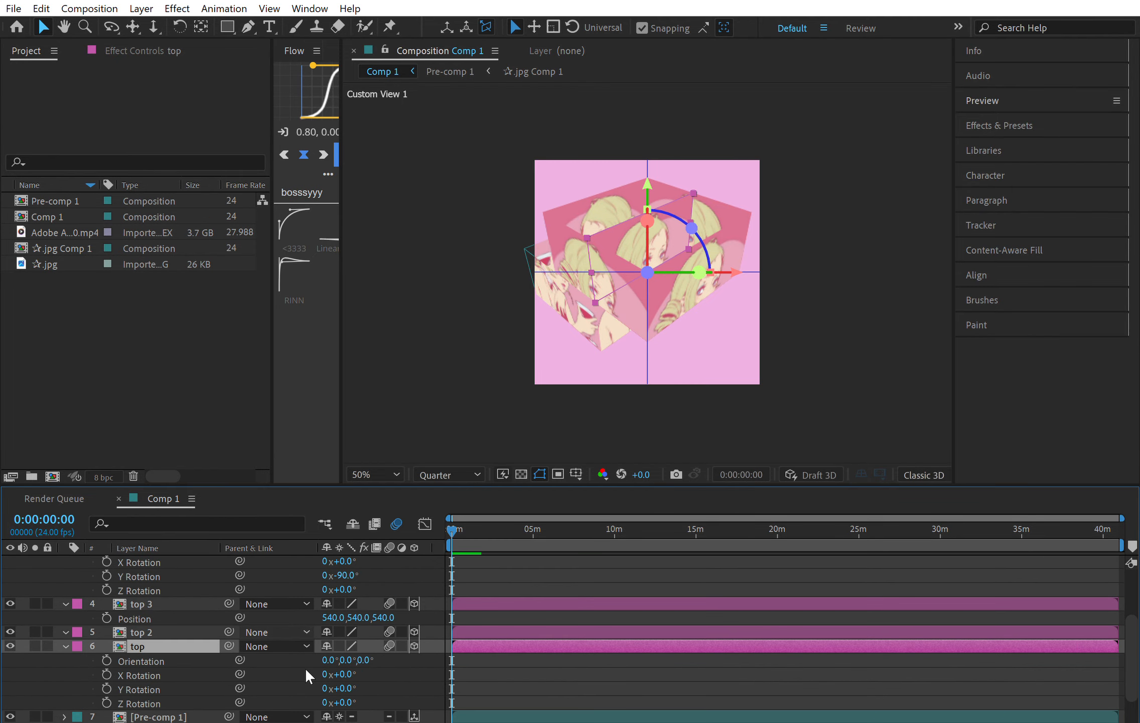
{"action": "left_click", "coordinate": [346, 674]}
{"action": "type", "text": "-90"}
{"action": "key", "text": "Return"}
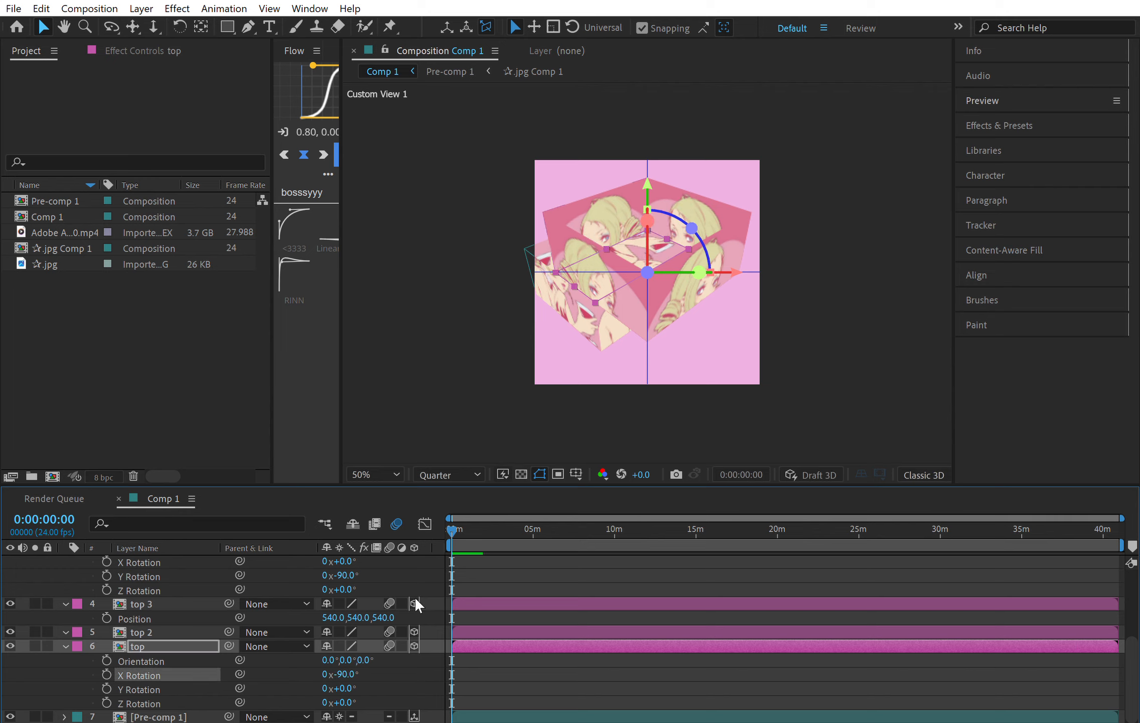
- Try an X position of 0 on the original top layer and undo it
{"action": "key", "text": "p"}
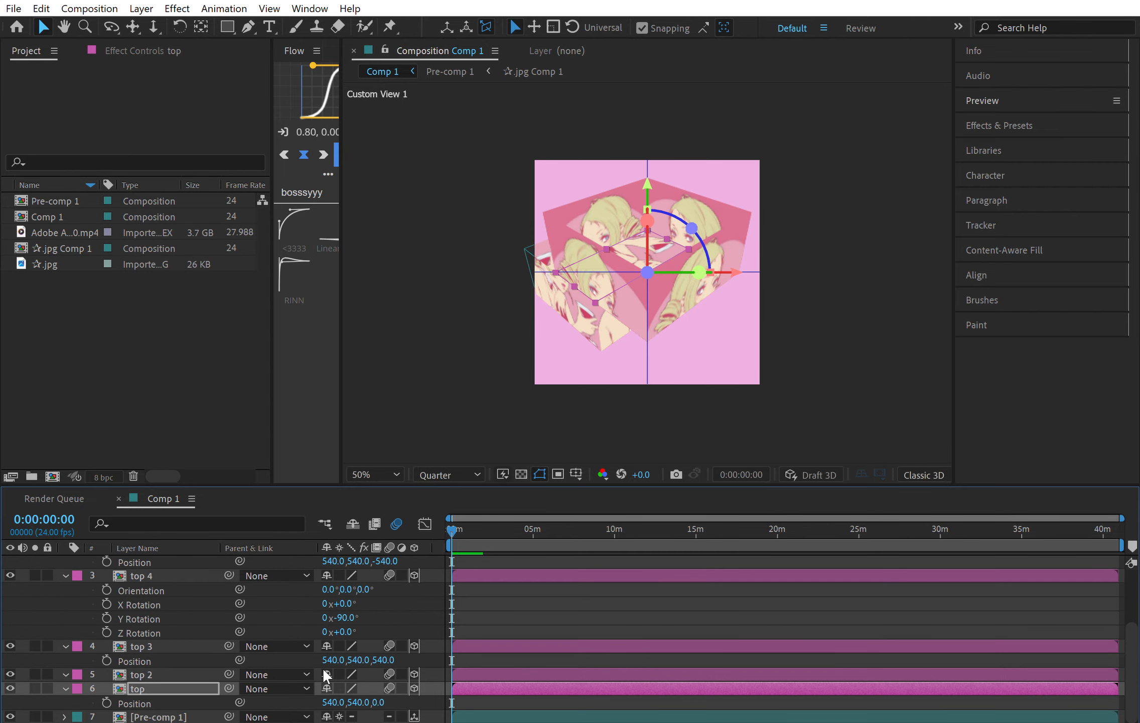
{"action": "left_click", "coordinate": [332, 702]}
{"action": "type", "text": "0"}
{"action": "key", "text": "Return"}
{"action": "key", "text": "ctrl+z"}
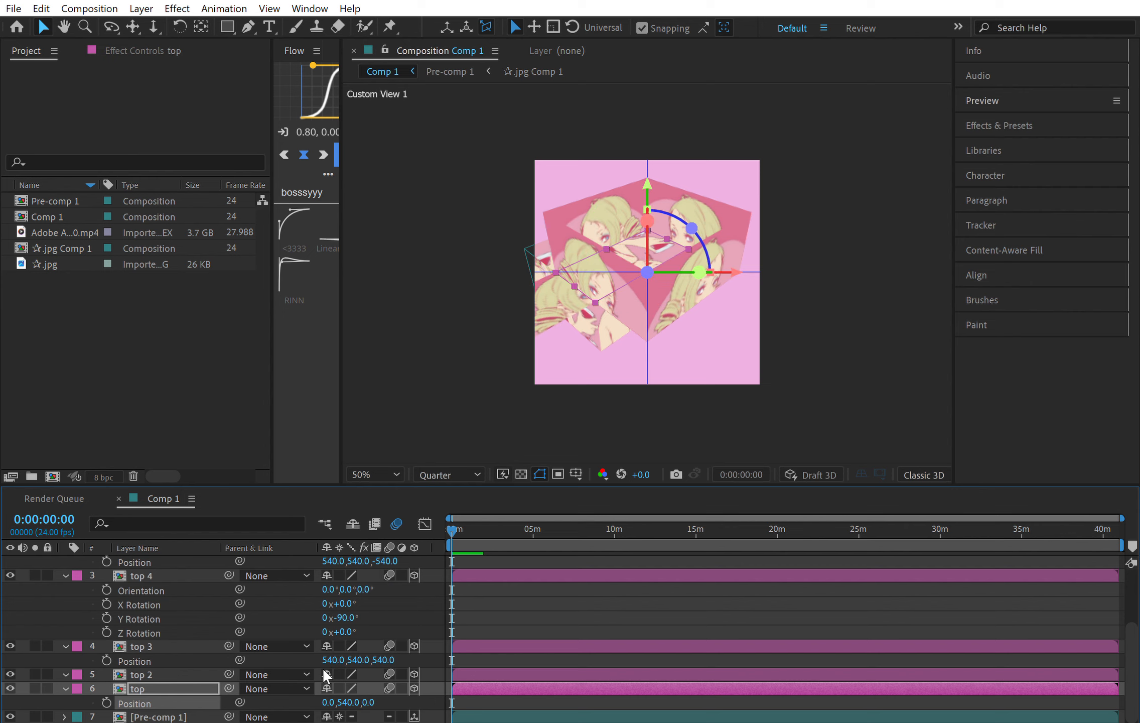
- Set the Y position of the original top layer to 0
{"action": "left_click", "coordinate": [357, 702]}
{"action": "type", "text": "0"}
{"action": "key", "text": "Return"}
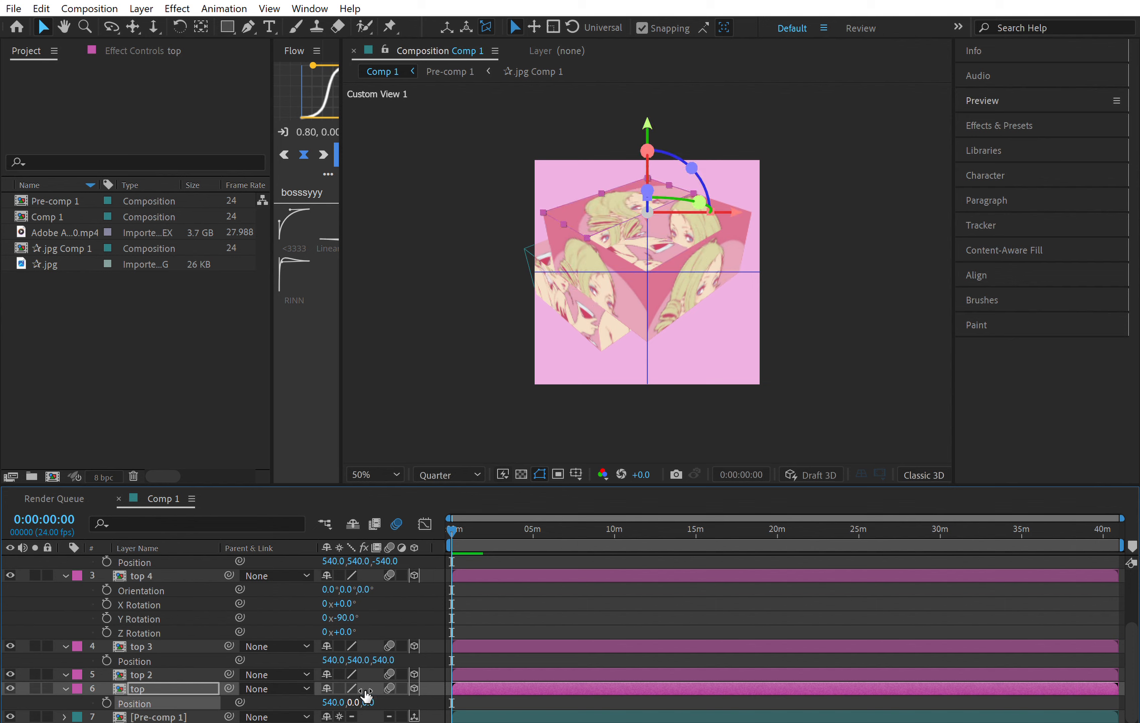
- Delete the mask from the original top layer
{"action": "key", "text": "m"}
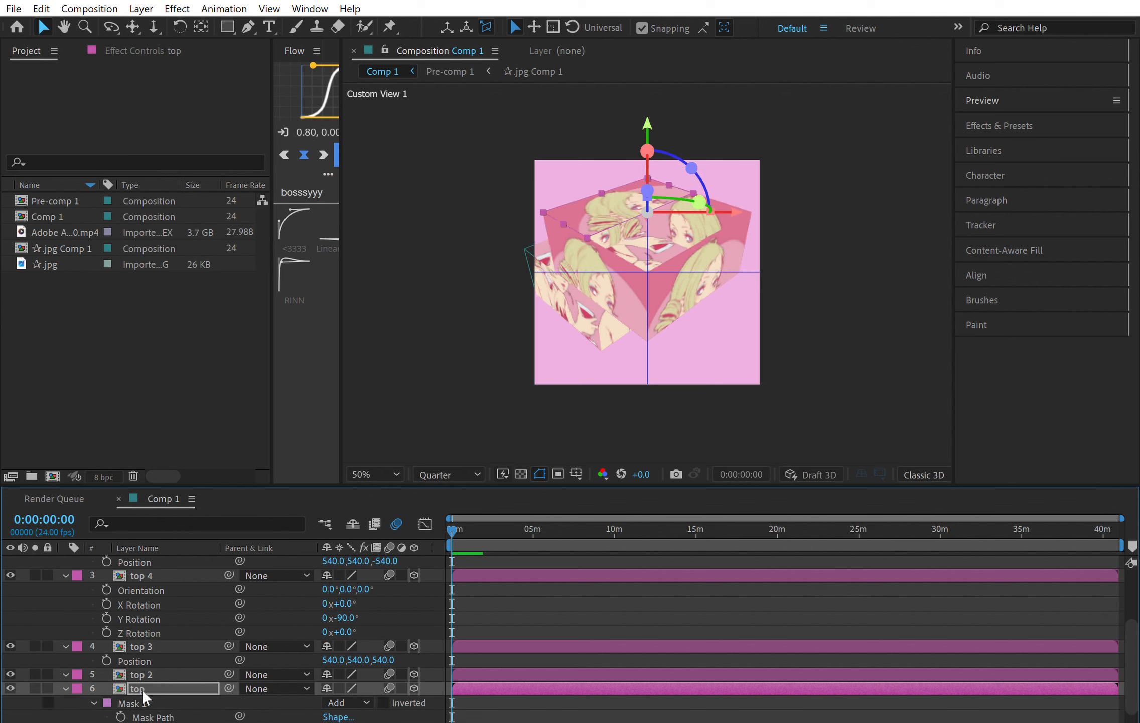
{"action": "left_click", "coordinate": [142, 701]}
{"action": "key", "text": "Delete"}
- Collapse the open layer properties and pre-compose the six top layers, keeping the default name
{"action": "scroll", "coordinate": [190, 596], "scroll_direction": "up", "scroll_amount": 1}
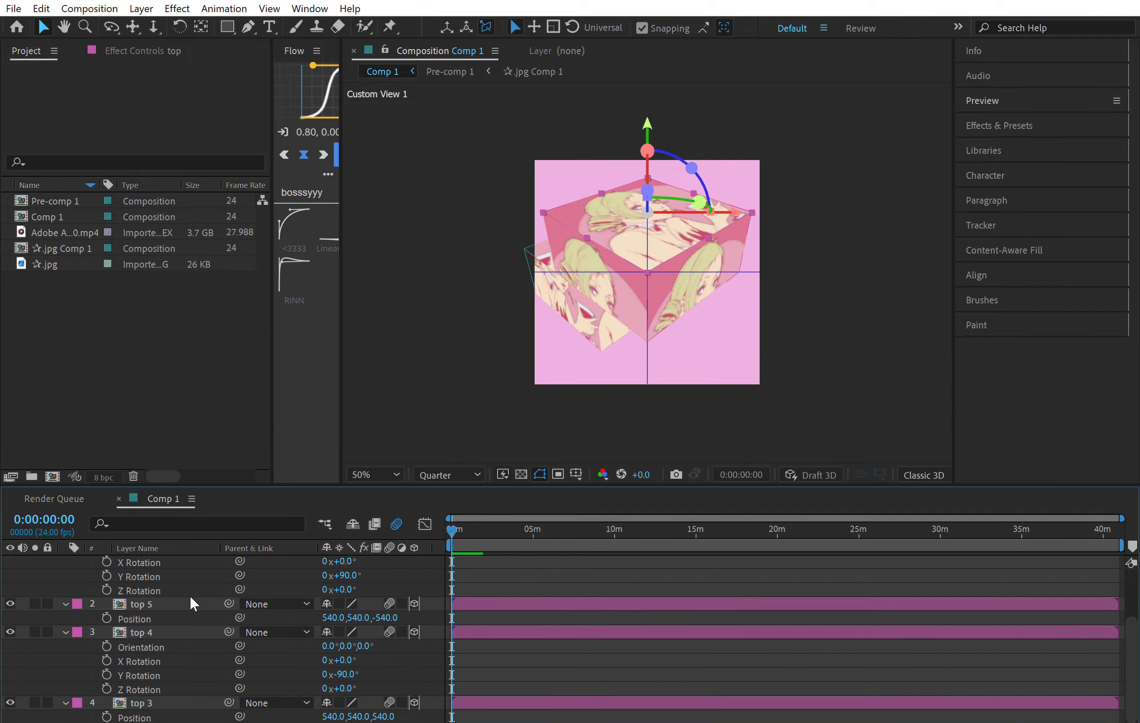
{"action": "scroll", "coordinate": [190, 596], "scroll_direction": "up", "scroll_amount": 1}
{"action": "left_click", "coordinate": [566, 581]}
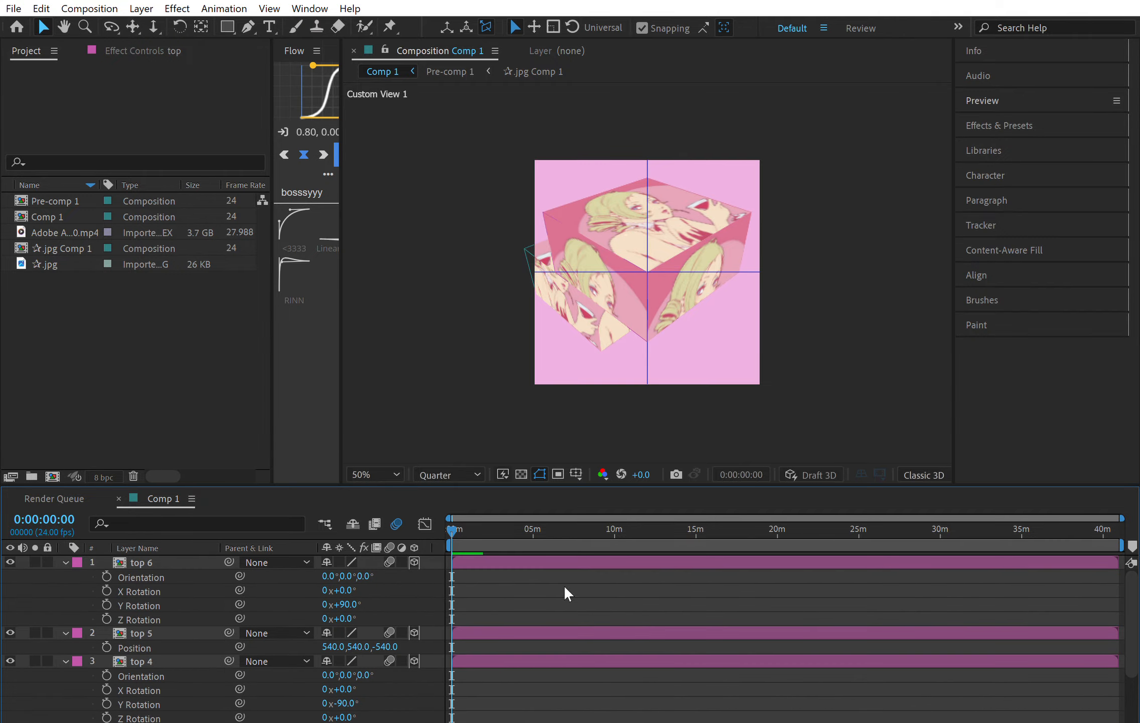
{"action": "key", "text": "u"}
{"action": "left_click", "coordinate": [545, 560]}
{"action": "left_click", "coordinate": [486, 628], "text": "shift"}
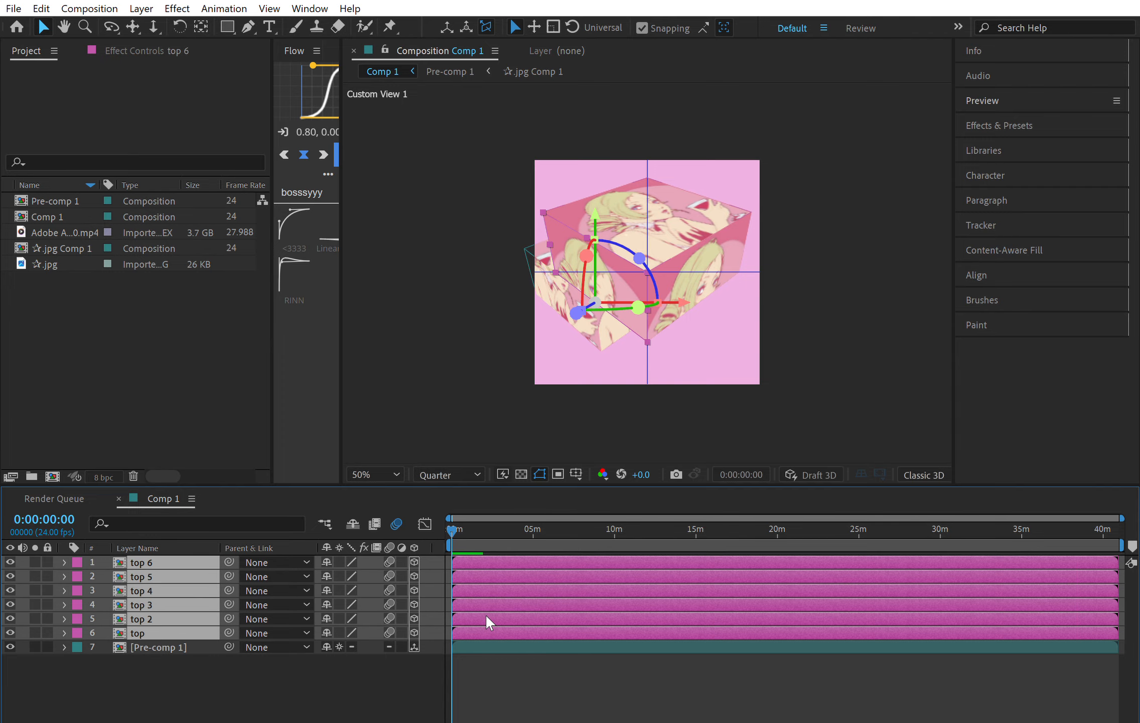
{"action": "key", "text": "ctrl+shift+c"}
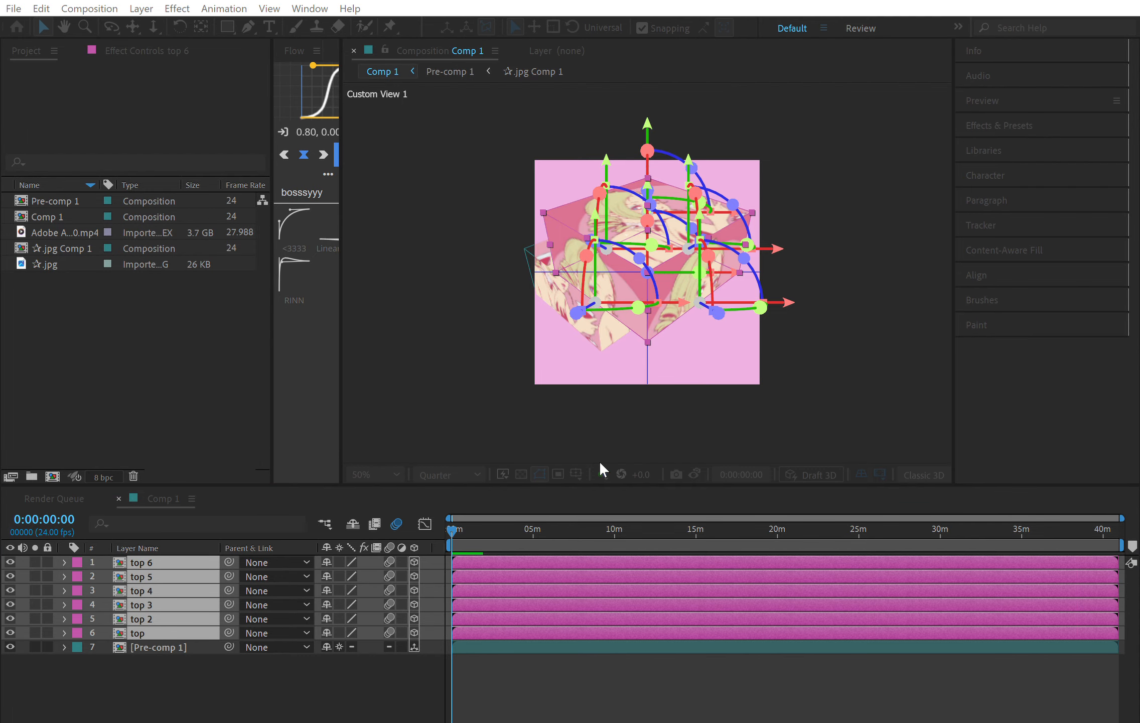
{"action": "key", "text": "Return"}
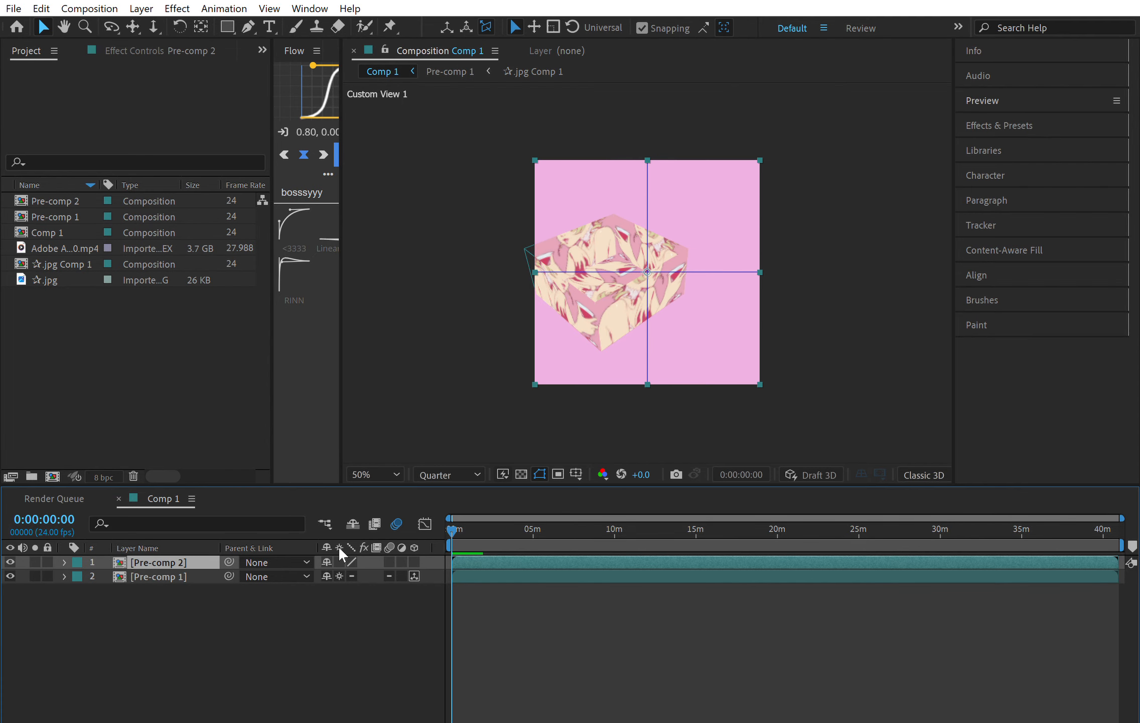
- Enable Collapse Transformations and 3D on the Pre-comp 2 layer, and set its Z position to 540
{"action": "left_click", "coordinate": [413, 562]}
{"action": "key", "text": "p"}
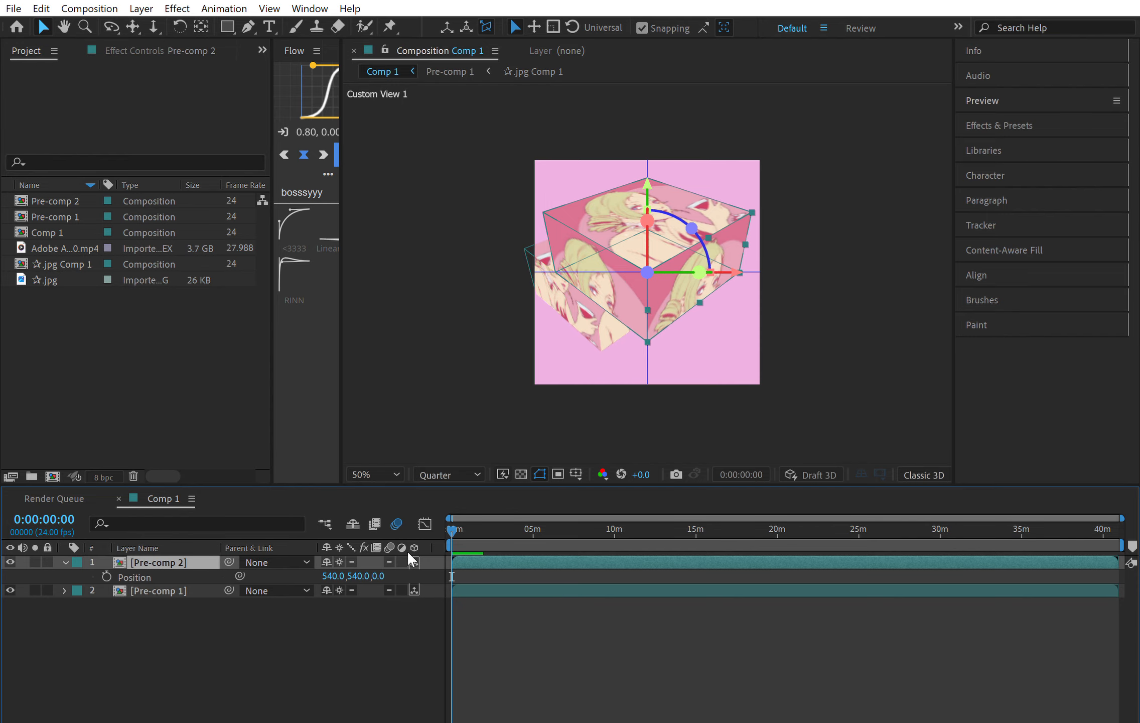
{"action": "left_click", "coordinate": [377, 575]}
{"action": "type", "text": "540"}
{"action": "key", "text": "Return"}
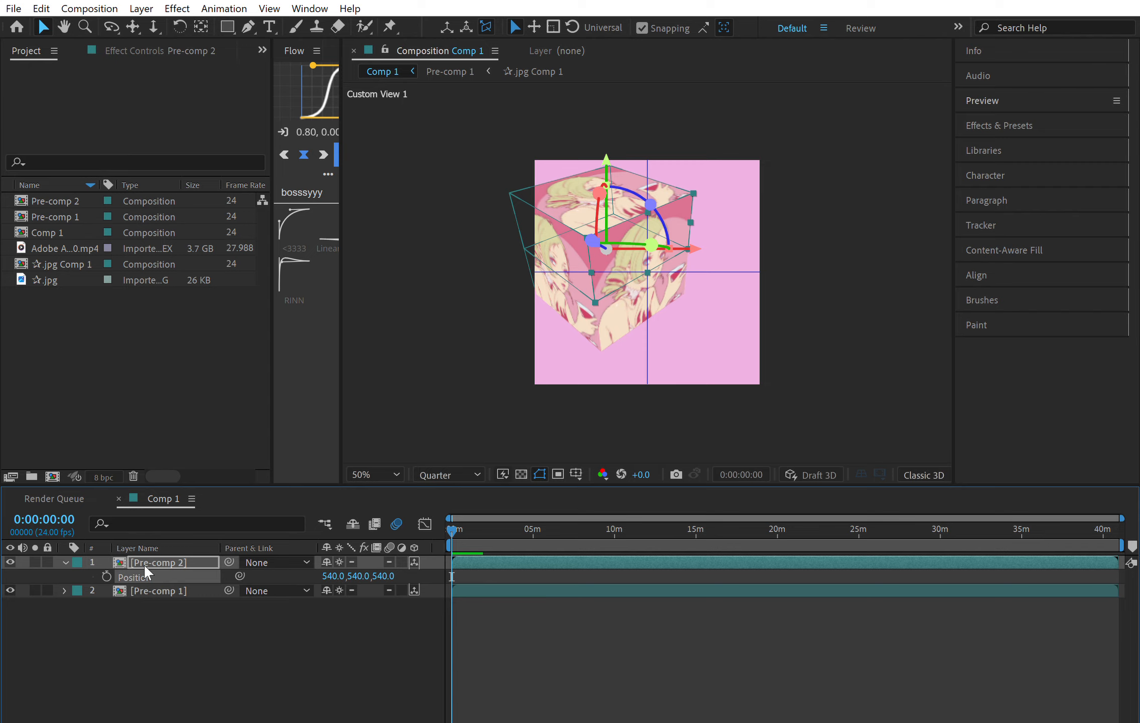
{"action": "key", "text": "p"}
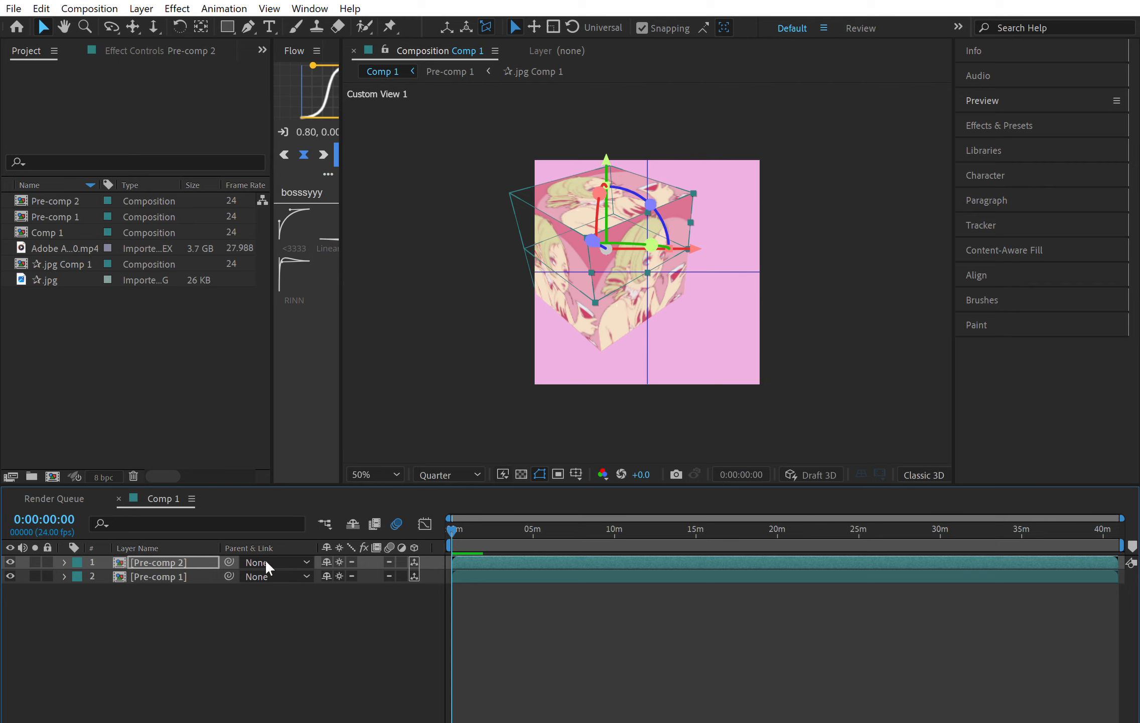
- Add a null object to the composition and duplicate it once
{"action": "left_click", "coordinate": [525, 560]}
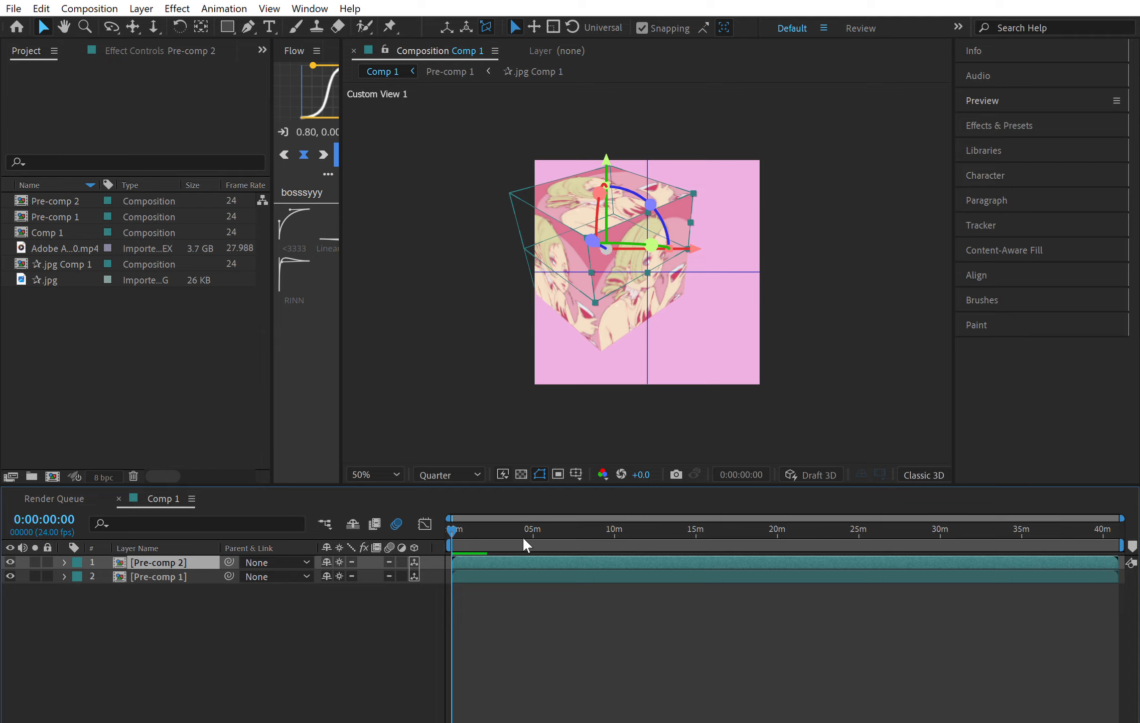
{"action": "key", "text": "ctrl+alt+y"}
{"action": "key", "text": "Delete"}
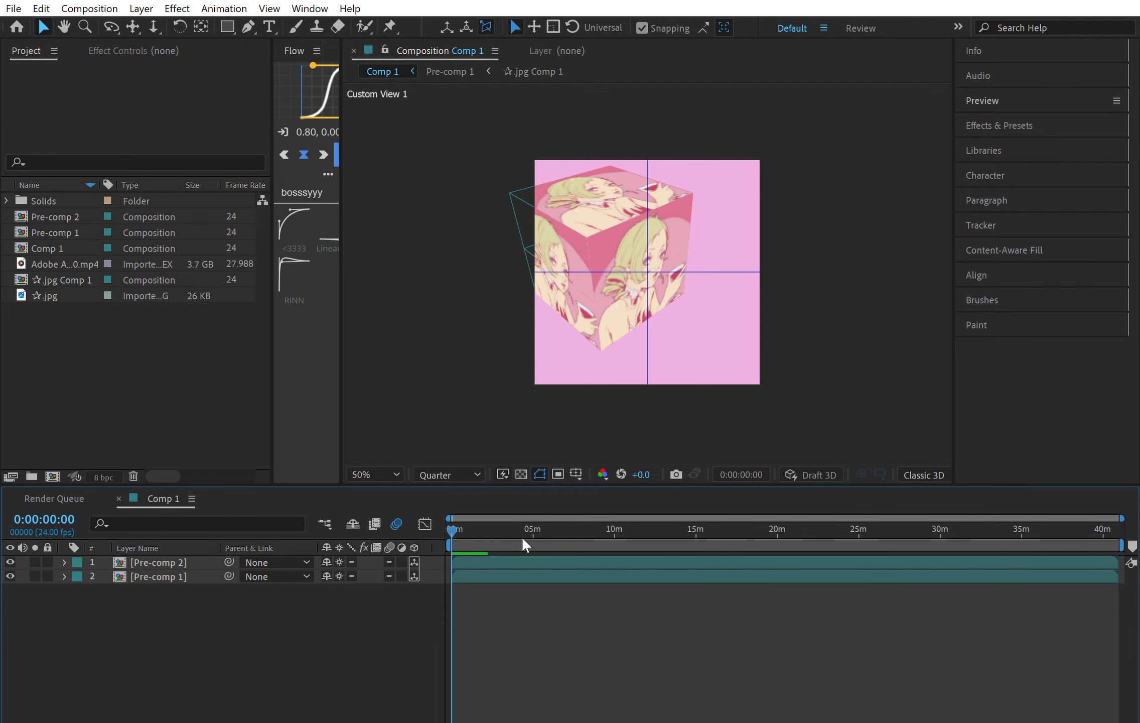
{"action": "key", "text": "ctrl+alt+shift+y"}
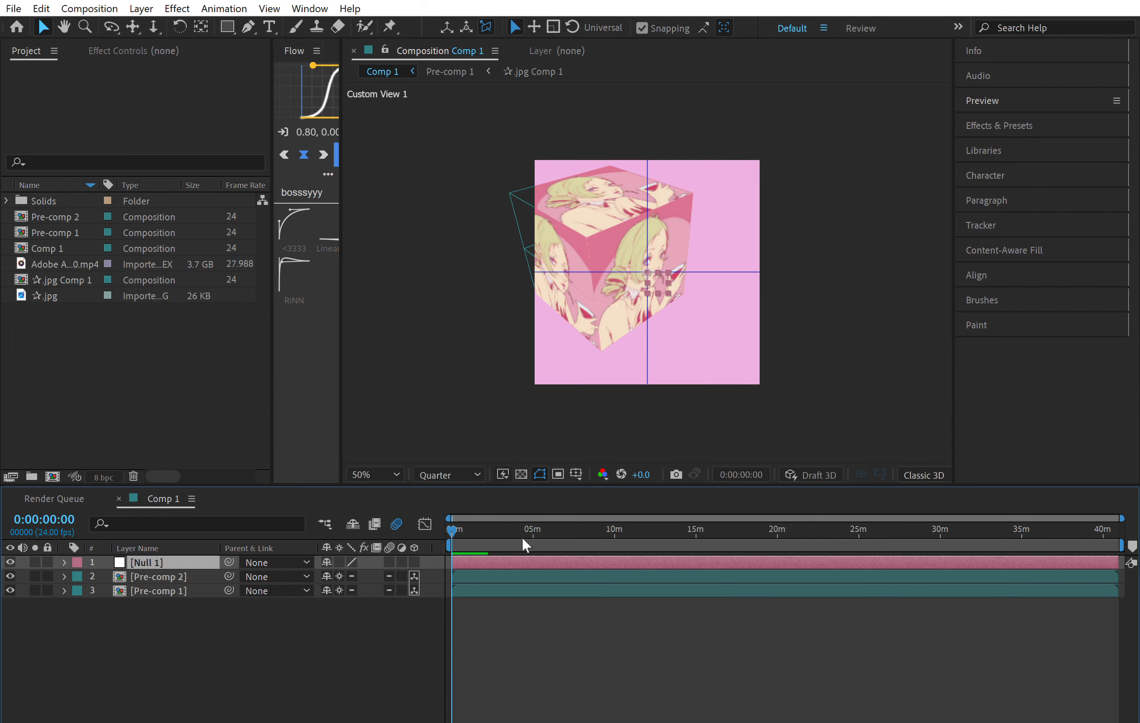
{"action": "key", "text": "ctrl+d"}
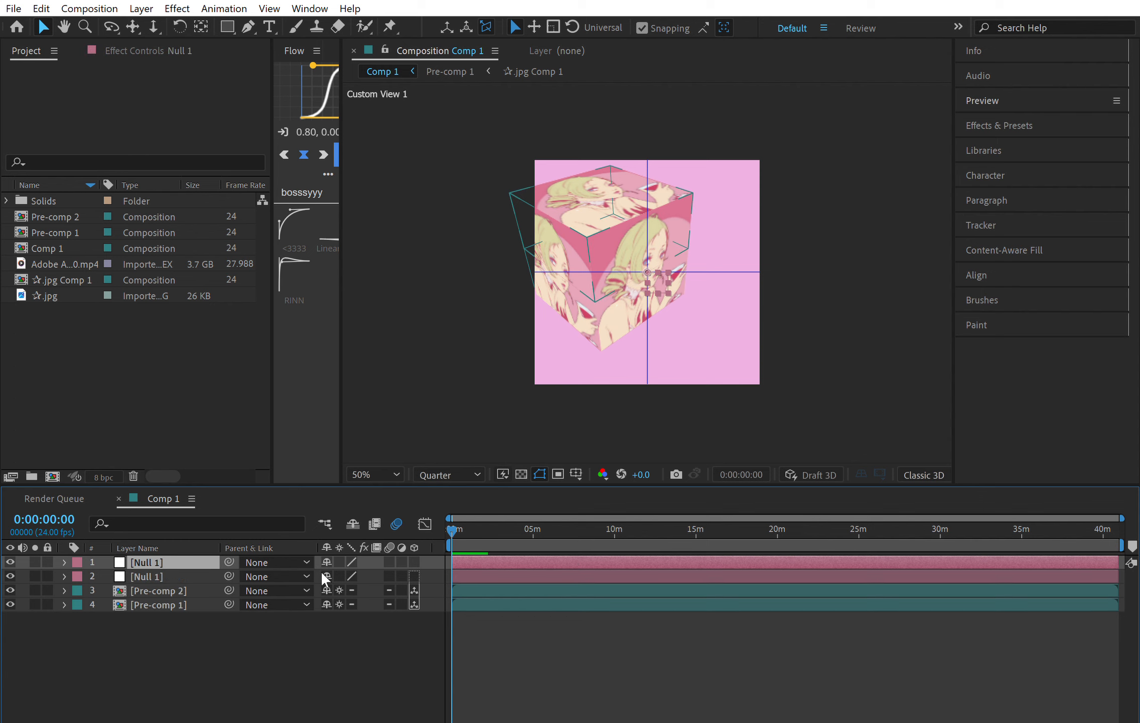
- Place one null above each pre-comp, parent each pre-comp to its own null, and enable 3D and motion blur on both nulls
{"action": "left_click_drag", "start_coordinate": [179, 561], "coordinate": [223, 575]}
{"action": "left_click_drag", "start_coordinate": [229, 576], "coordinate": [195, 561]}
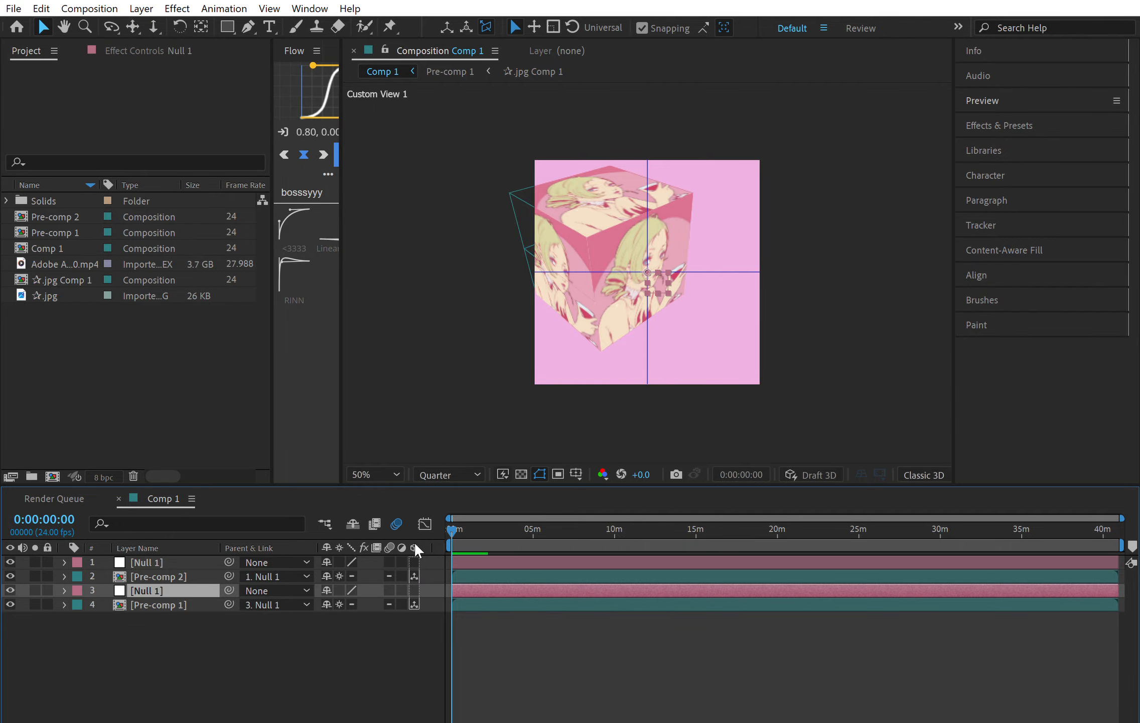
{"action": "left_click", "coordinate": [389, 562]}
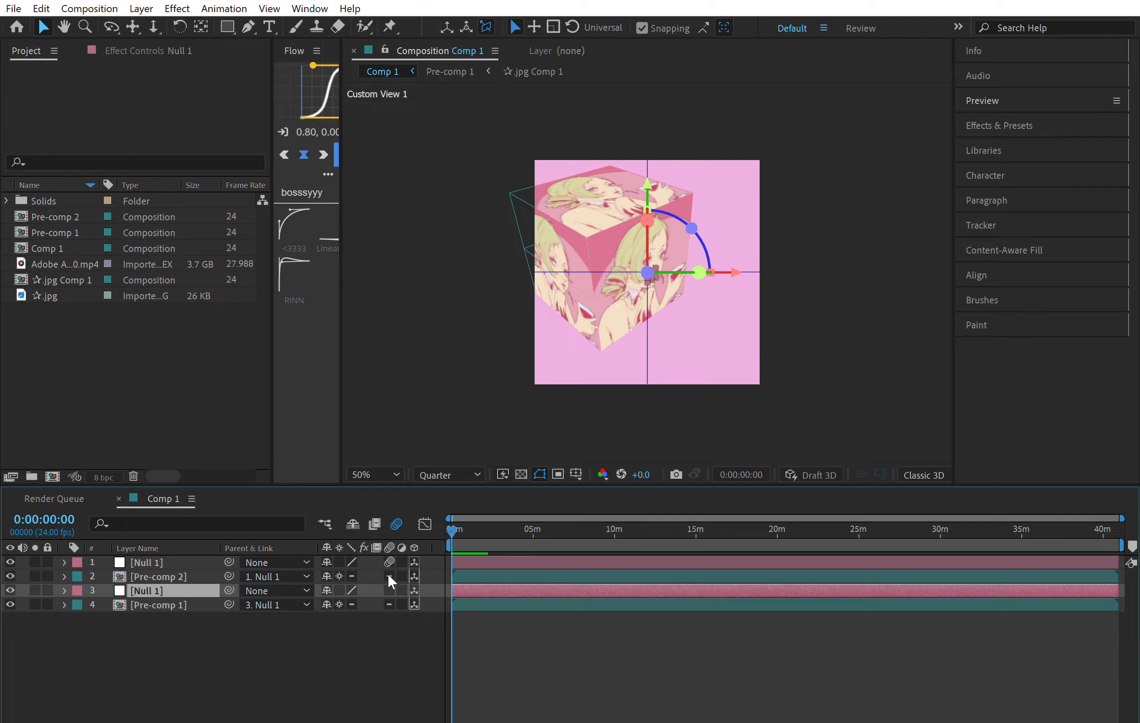
{"action": "left_click", "coordinate": [607, 635]}
- Duplicate the top null twice, parenting both pre-comps' nulls to the second null and the second null to the first
{"action": "left_click", "coordinate": [522, 561]}
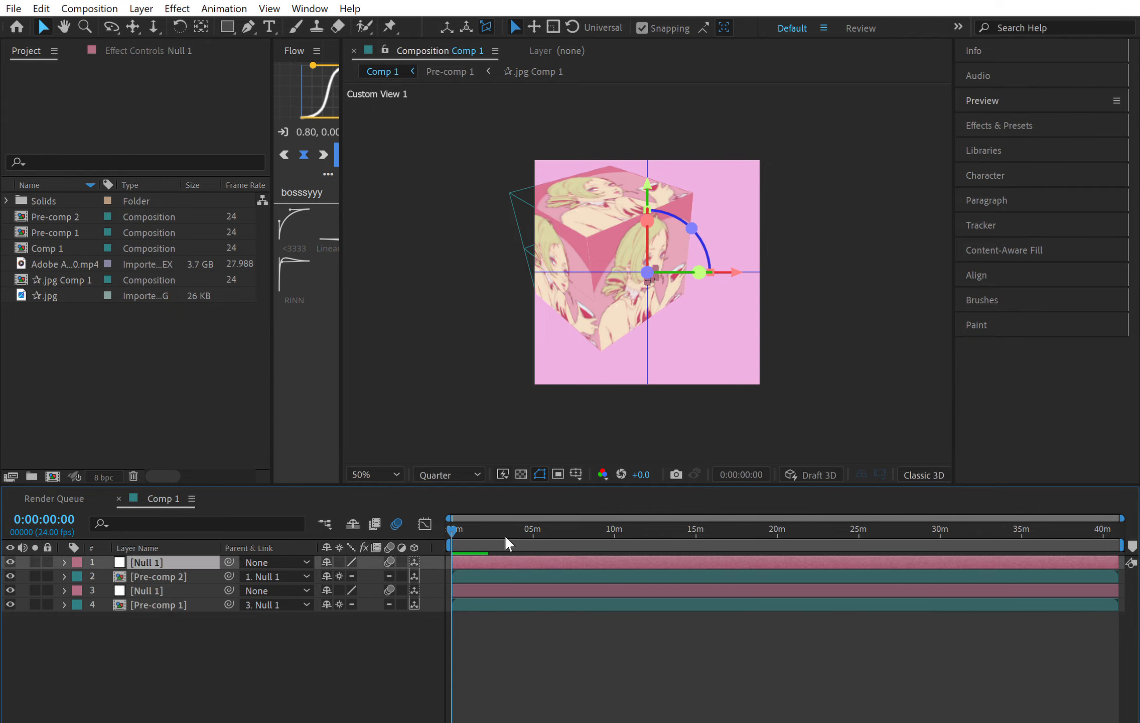
{"action": "key", "text": "ctrl+d"}
{"action": "key", "text": "ctrl+d"}
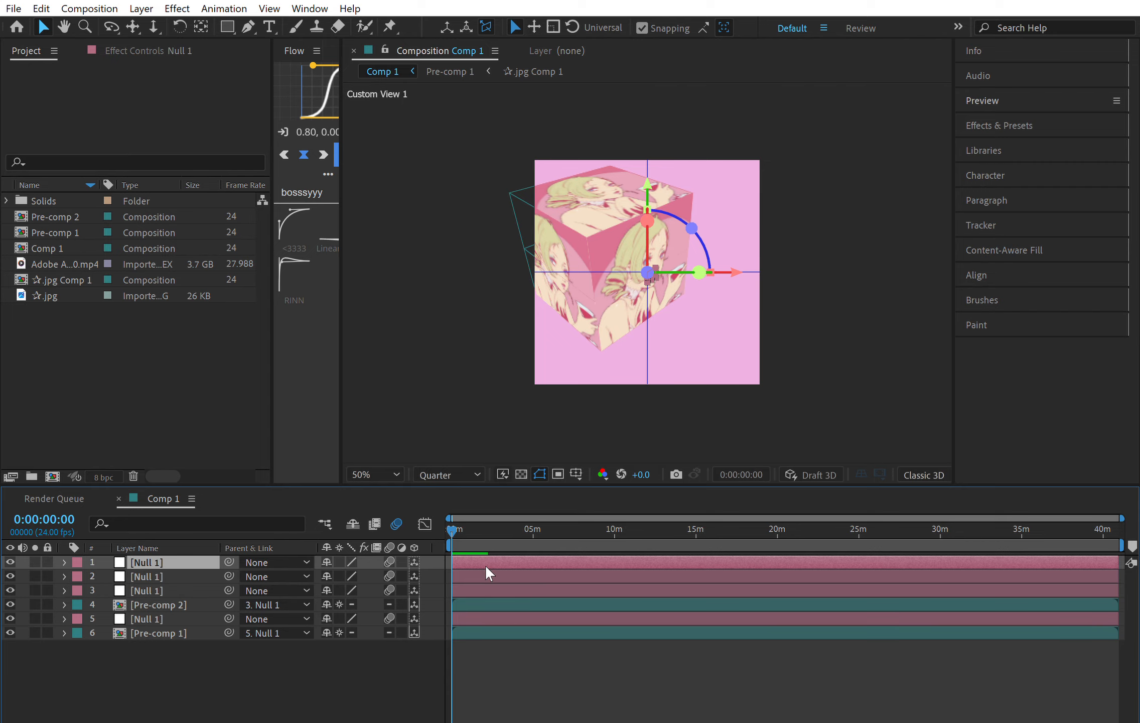
{"action": "left_click_drag", "start_coordinate": [228, 618], "coordinate": [227, 560]}
{"action": "left_click", "coordinate": [201, 589]}
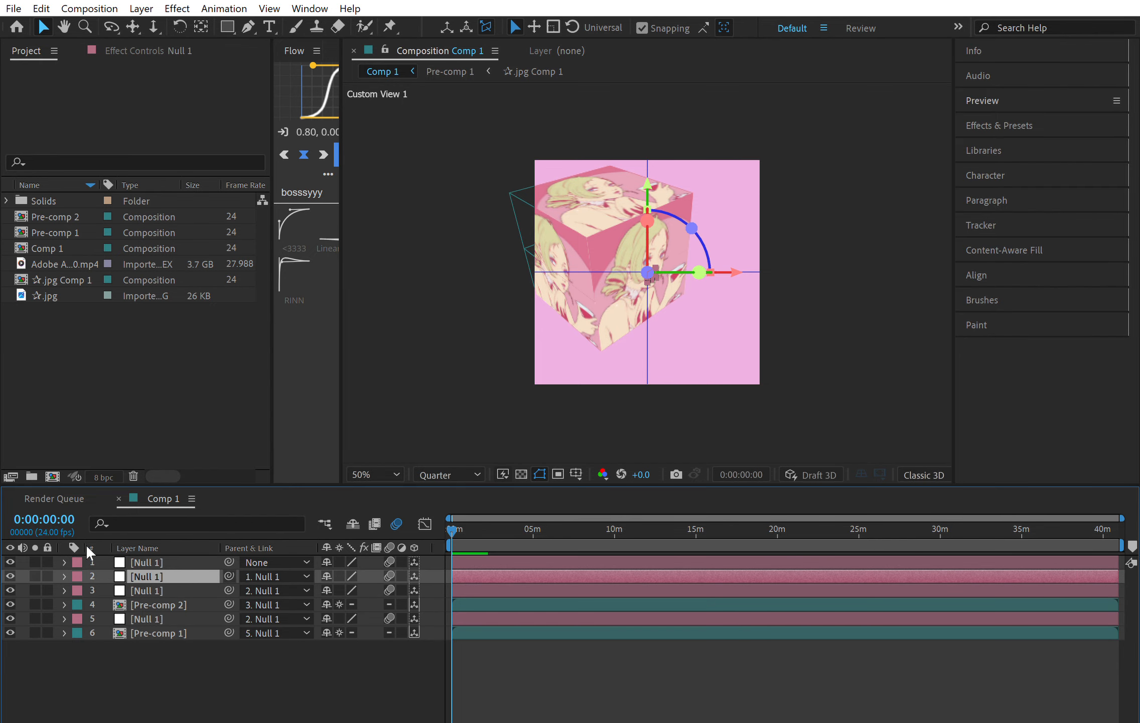
- Change the label color of the two topmost controller nulls to grey and deselect them
{"action": "mouse_move", "coordinate": [106, 576]}
{"action": "left_mouse_down"}
{"action": "mouse_move", "coordinate": [153, 567]}
{"action": "mouse_move", "coordinate": [86, 568]}
{"action": "left_mouse_up"}
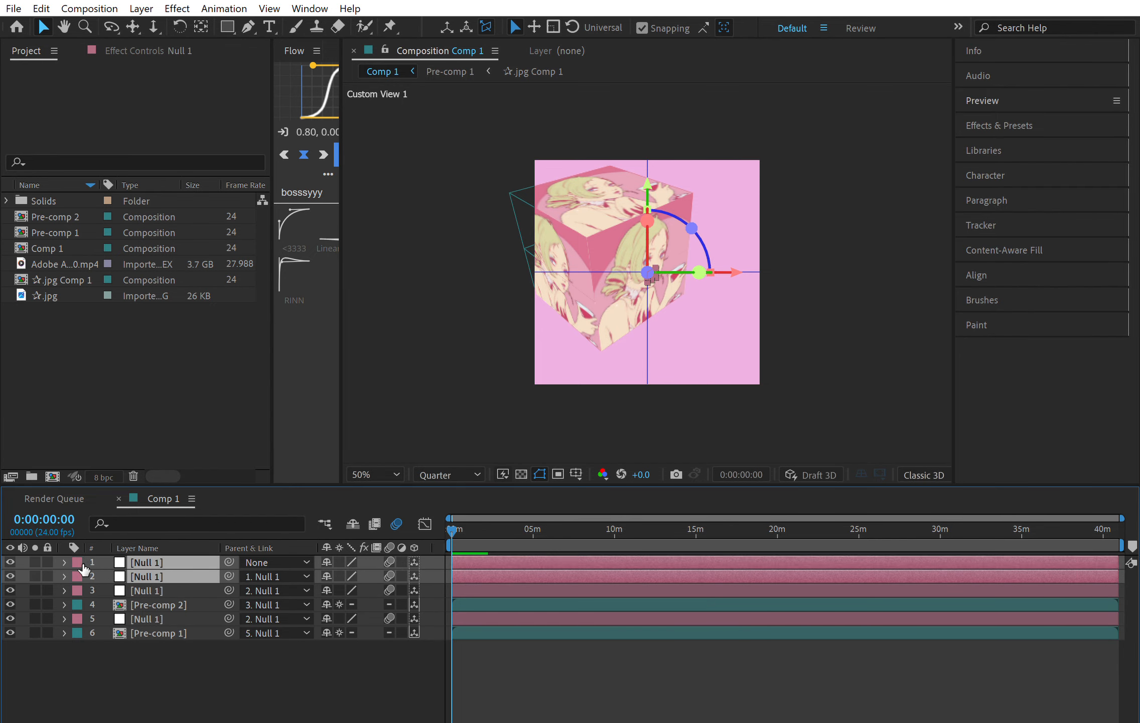
{"action": "left_click", "coordinate": [117, 509]}
{"action": "key", "text": "ctrl+shift+a"}
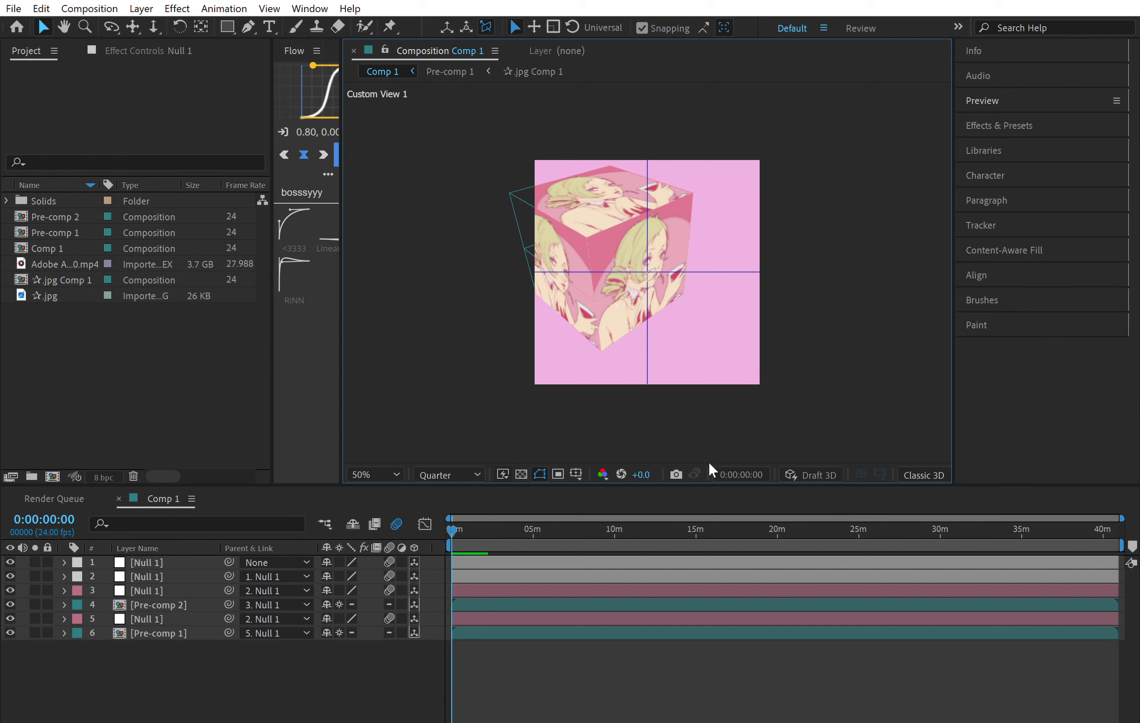
- Switch to the Active Camera view and add composition markers at the start, at the end and at 0:19:05:05
{"action": "key", "text": "F12"}
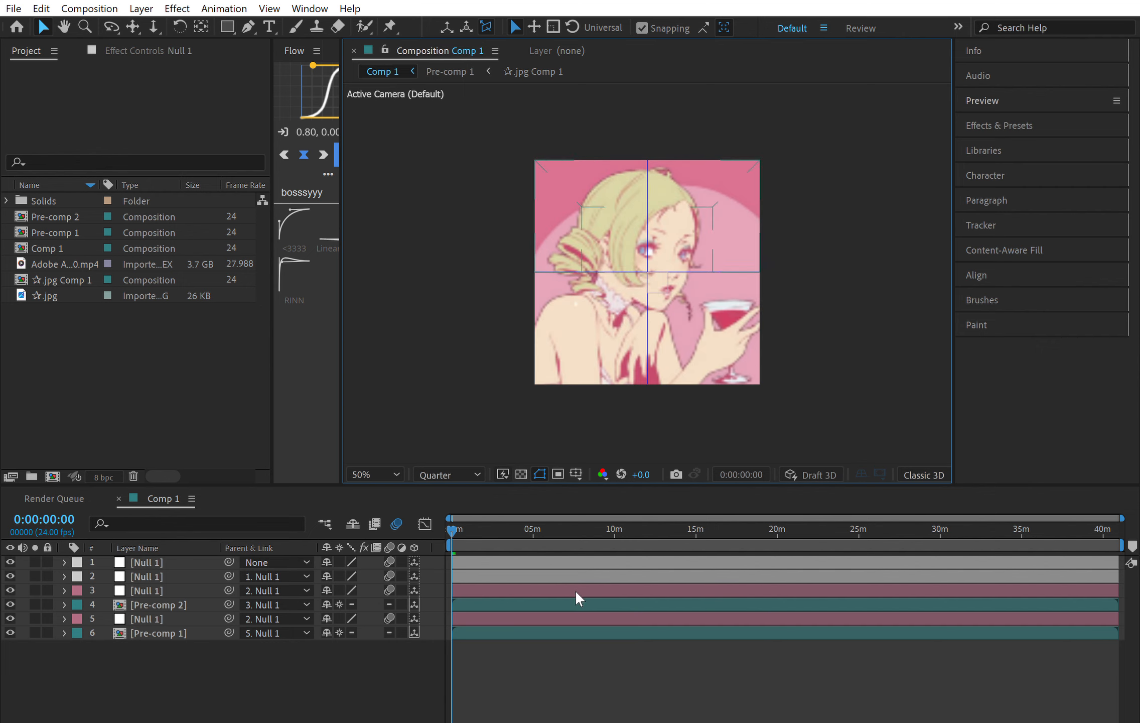
{"action": "left_click", "coordinate": [490, 589]}
{"action": "left_click", "coordinate": [173, 605]}
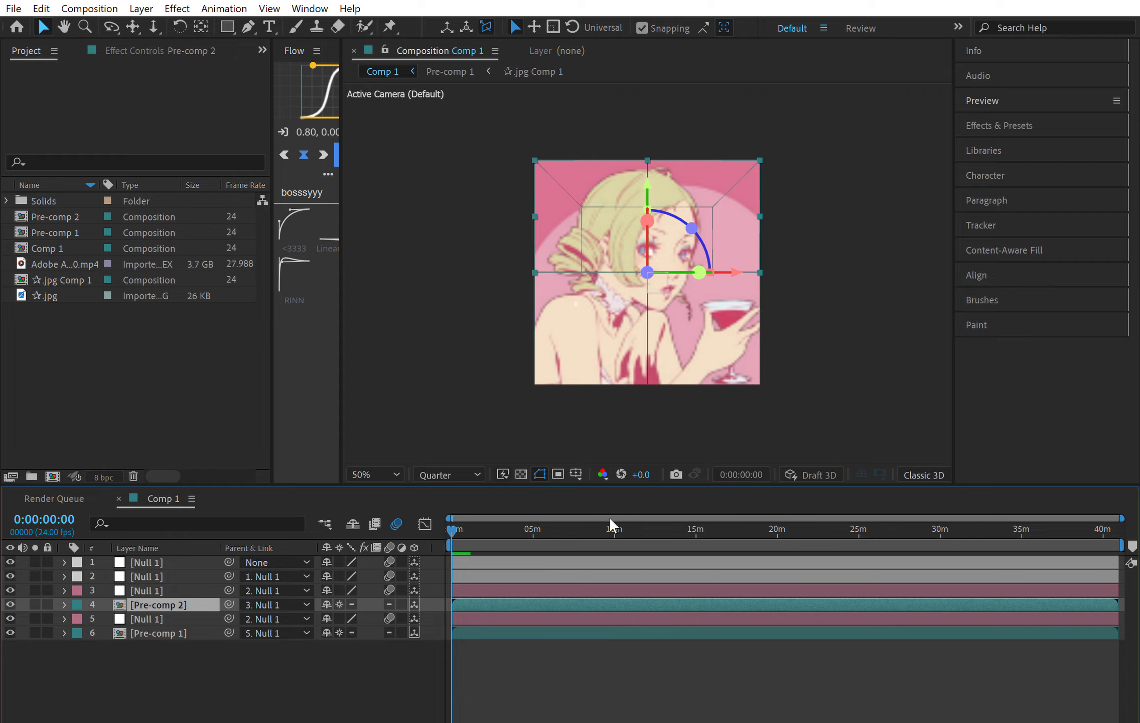
{"action": "left_click", "coordinate": [1132, 545]}
{"action": "key", "text": "End"}
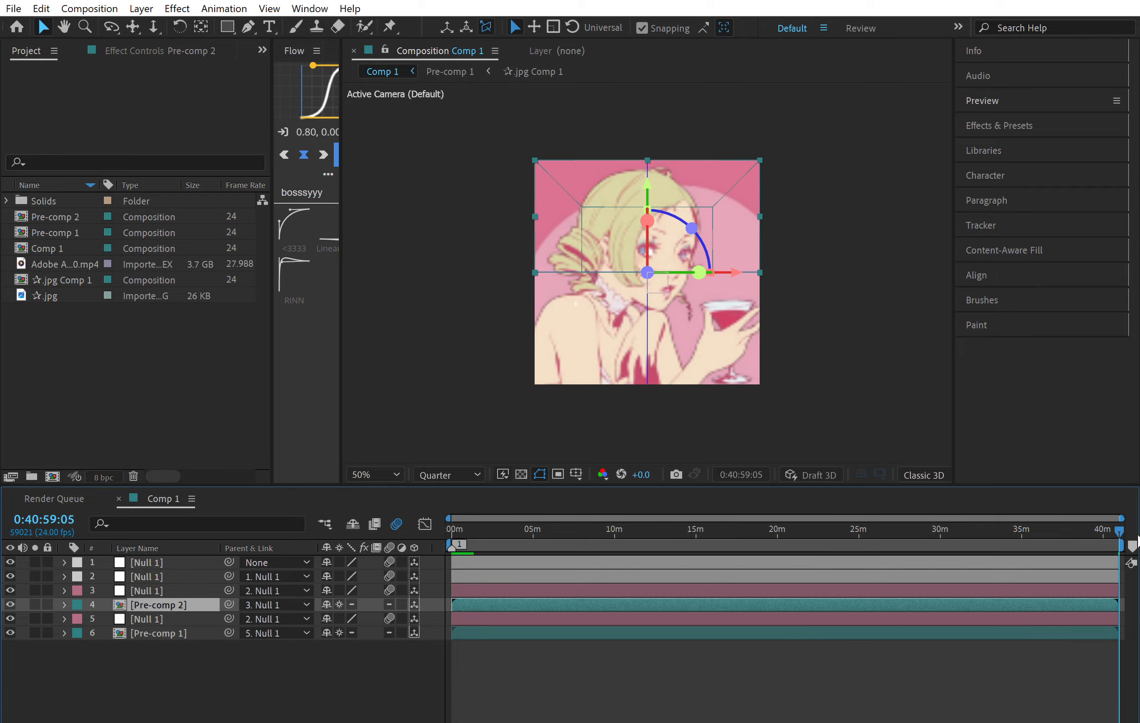
{"action": "left_click", "coordinate": [763, 523]}
{"action": "left_click", "coordinate": [1132, 545]}
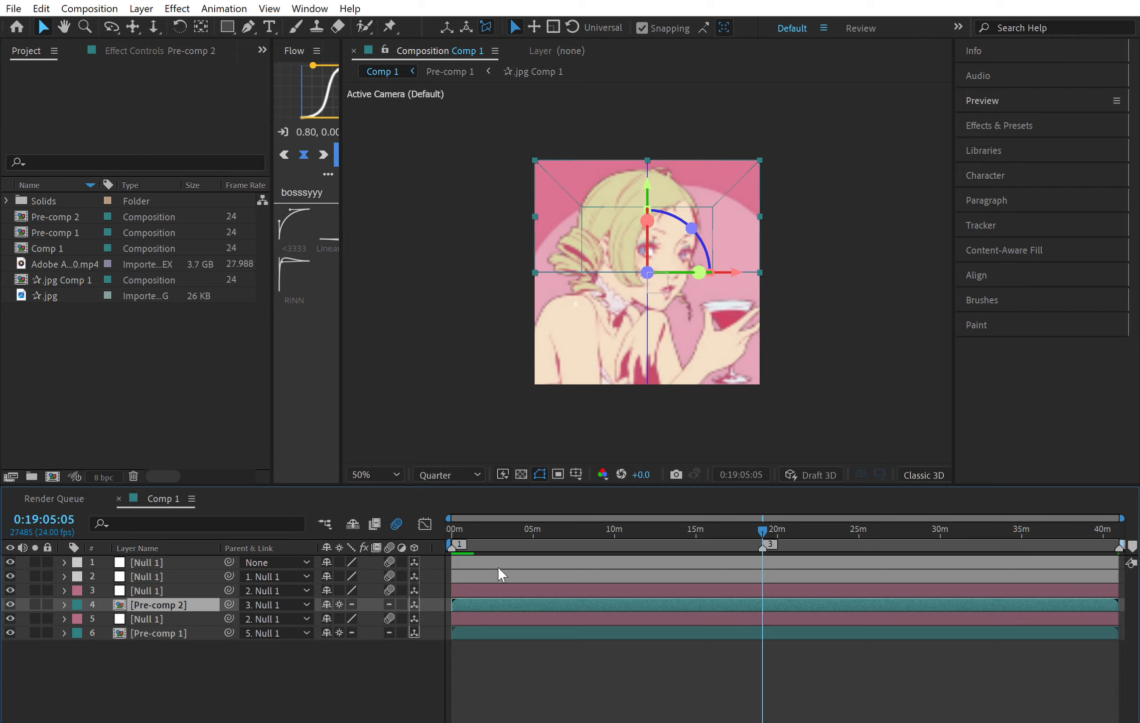
- Keyframe Pre-comp 2's Y Rotation with easing from 0° at the start to 180° at 0:16:22:11, moving the middle marker there
{"action": "left_click_drag", "start_coordinate": [627, 529], "coordinate": [498, 580]}
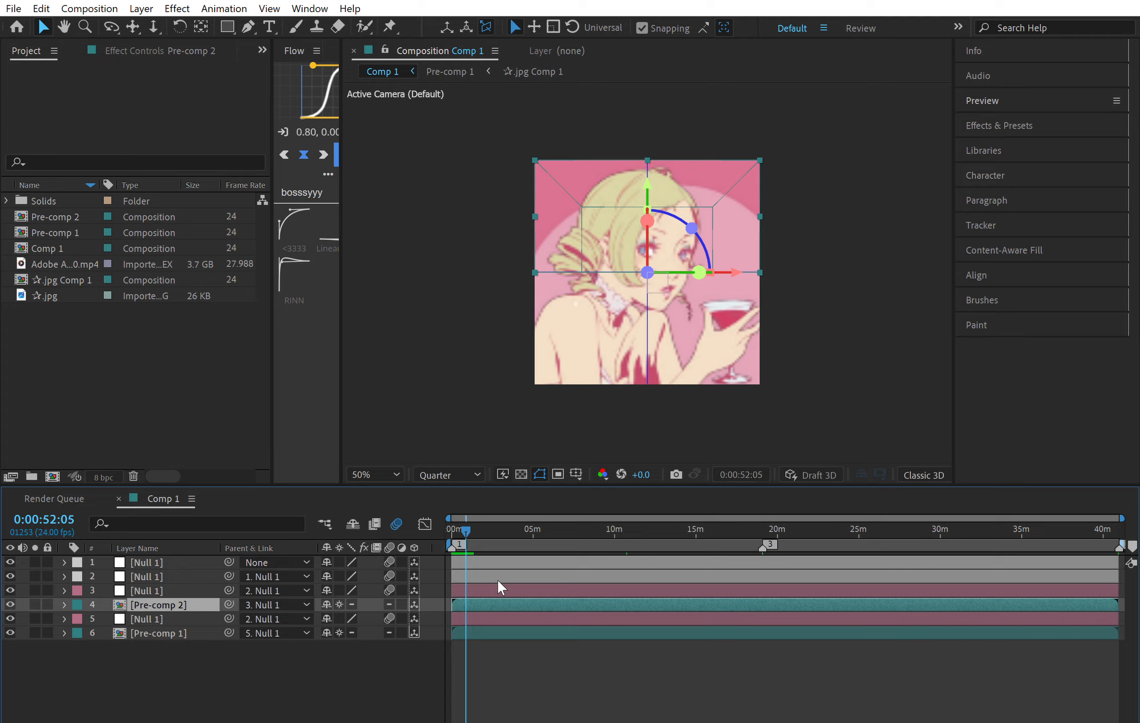
{"action": "key", "text": "r"}
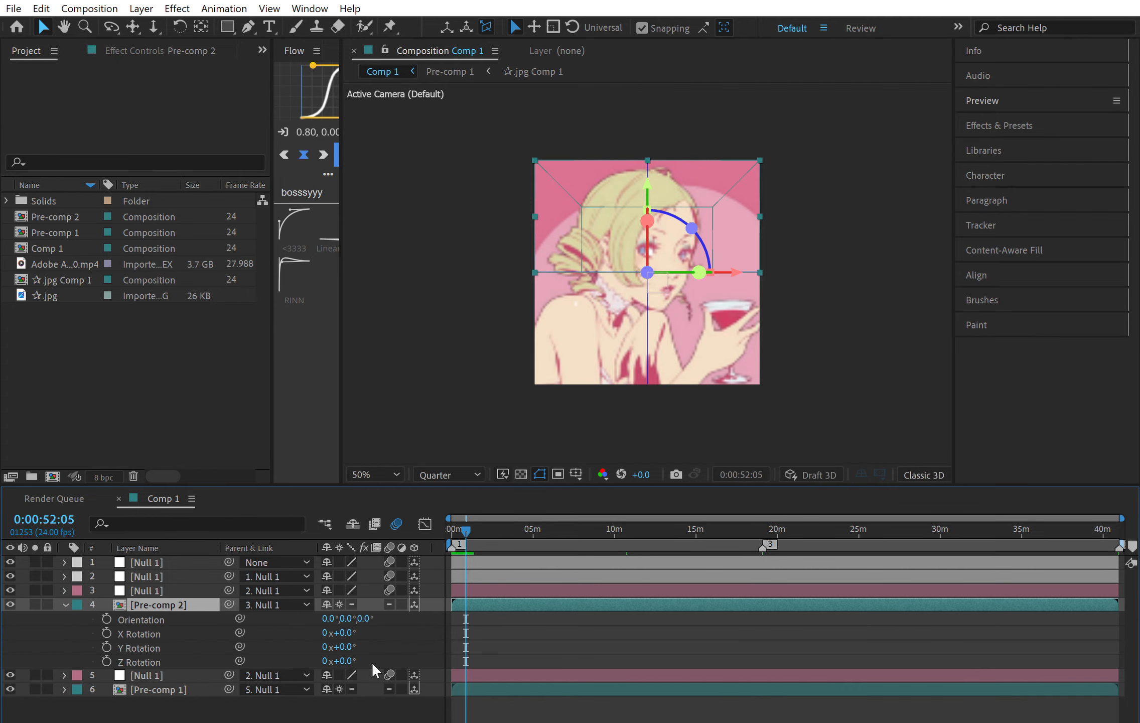
{"action": "left_click", "coordinate": [106, 647]}
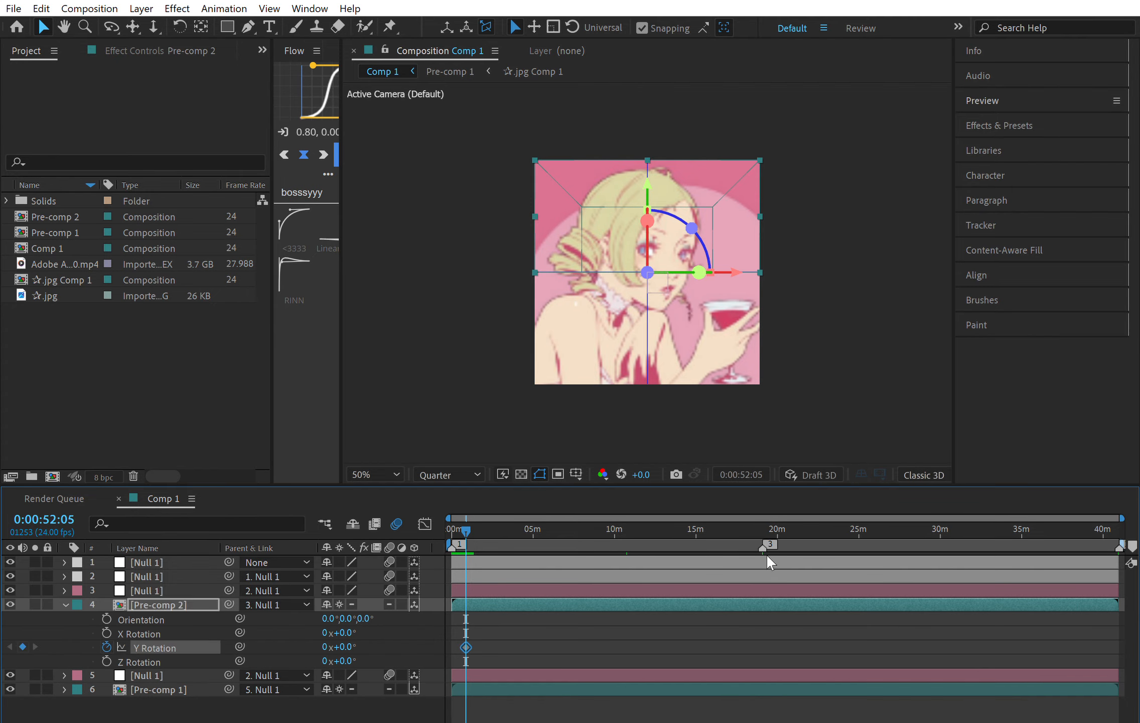
{"action": "left_click", "coordinate": [719, 512]}
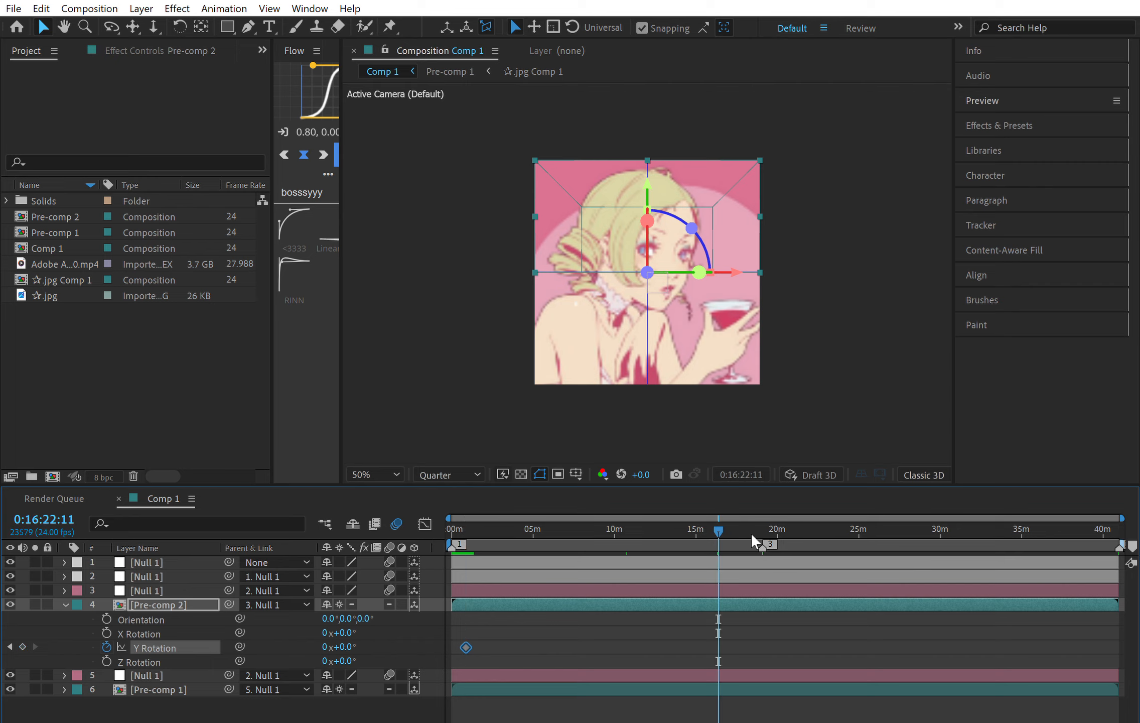
{"action": "left_click_drag", "start_coordinate": [770, 533], "coordinate": [729, 540]}
{"action": "left_click", "coordinate": [349, 647]}
{"action": "type", "text": "180"}
{"action": "key", "text": "Return"}
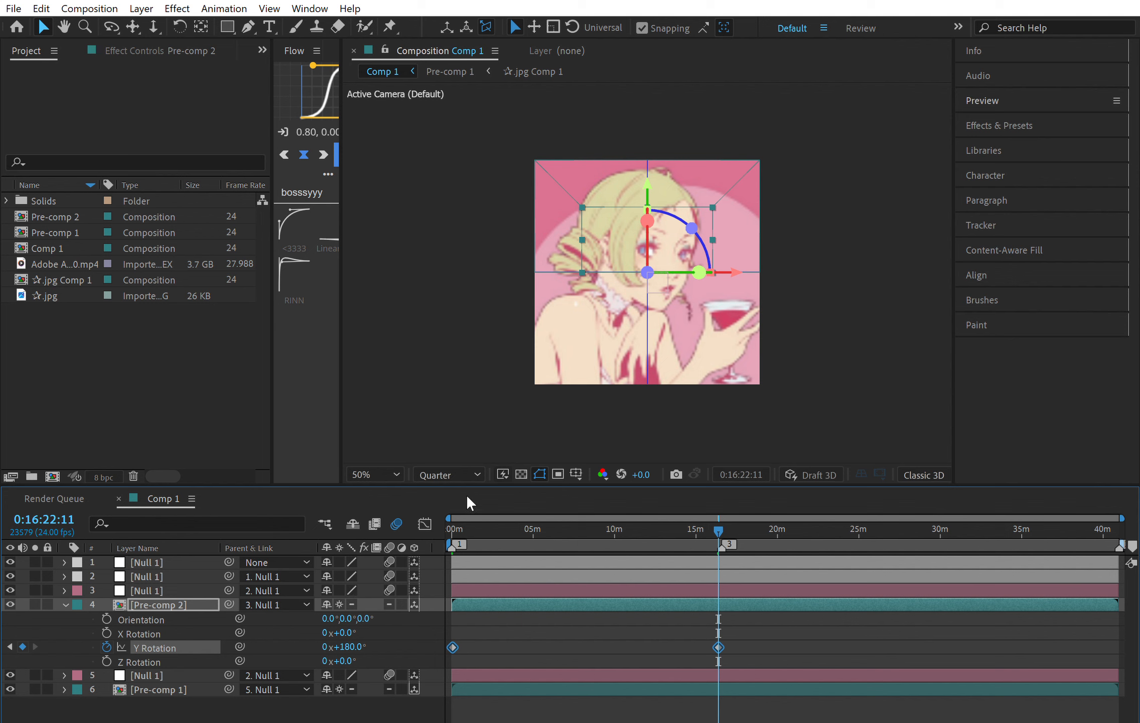
- Lengthen both influence handles in the speed graph of Pre-comp 2's Y Rotation to form a sharp peak near the middle
{"action": "key", "text": "shift+F3"}
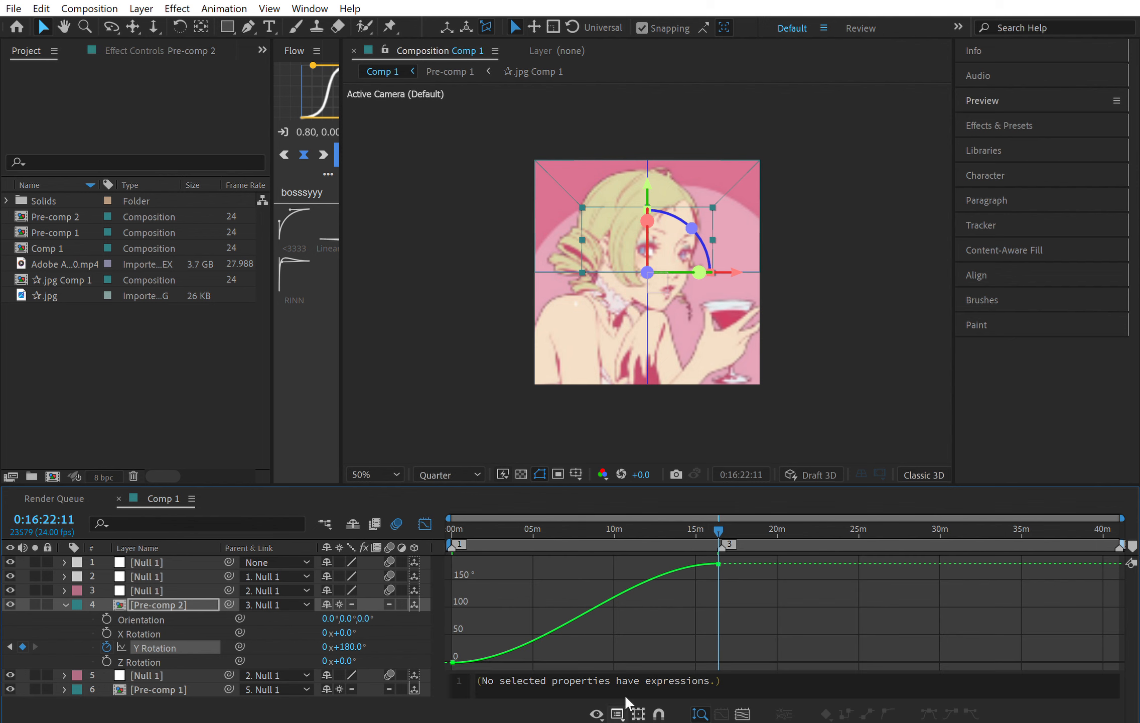
{"action": "left_click", "coordinate": [678, 591]}
{"action": "left_click_drag", "start_coordinate": [738, 582], "coordinate": [445, 708]}
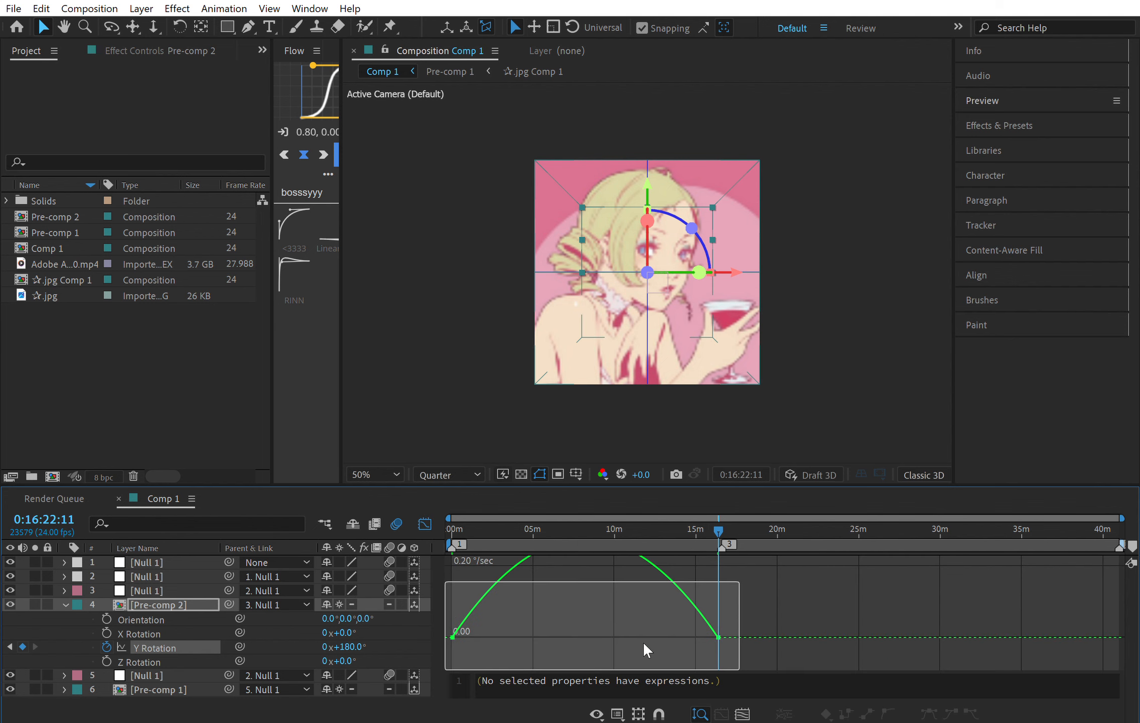
{"action": "left_click_drag", "start_coordinate": [661, 648], "coordinate": [615, 645]}
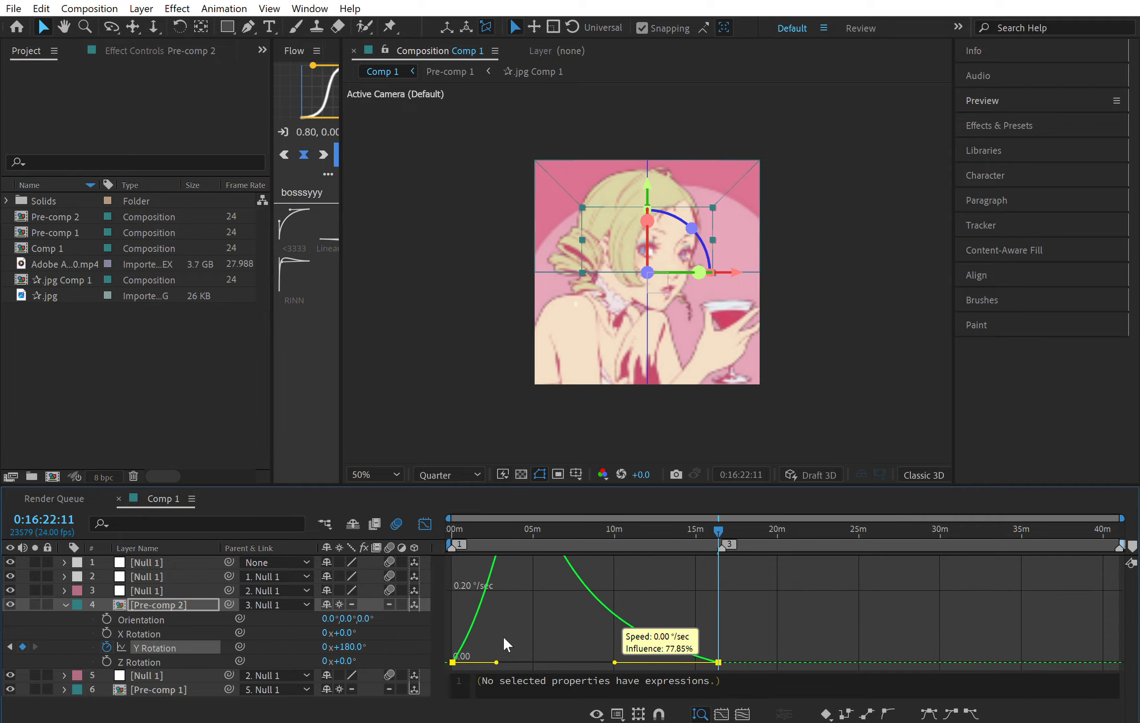
{"action": "left_click_drag", "start_coordinate": [497, 662], "coordinate": [609, 647]}
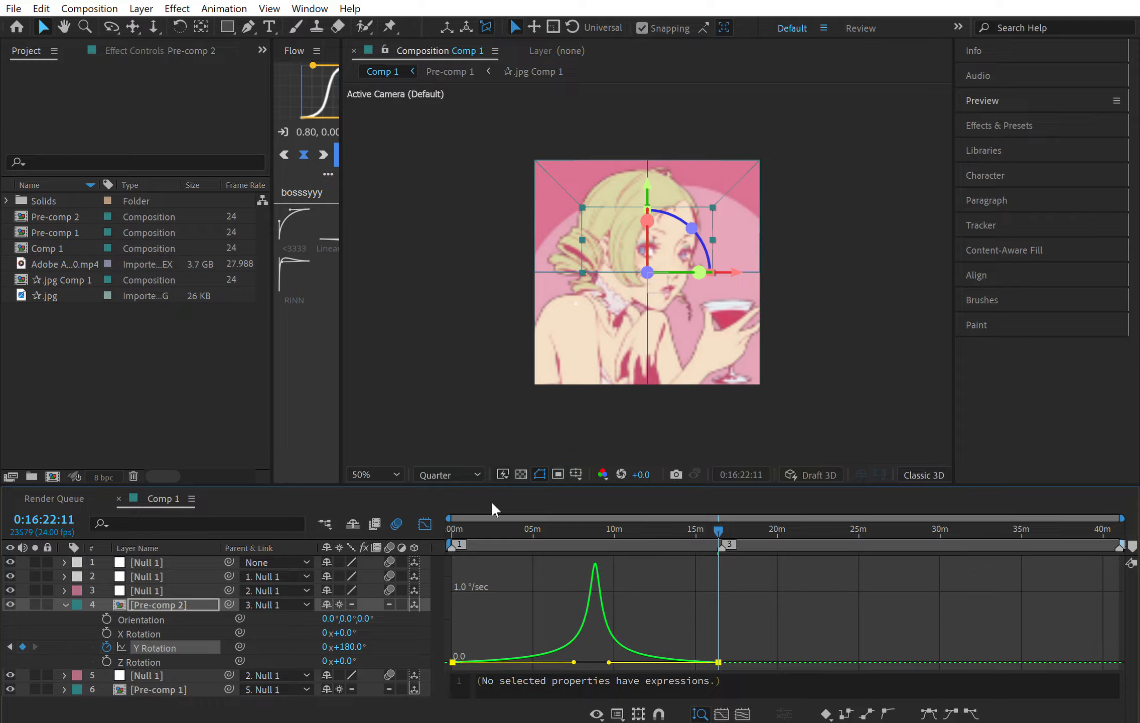
{"action": "left_click", "coordinate": [425, 524]}
- Keyframe Pre-comp 1's Y Rotation with easing from 0° at the start to -180° at 0:16:25:13
{"action": "left_click", "coordinate": [532, 689]}
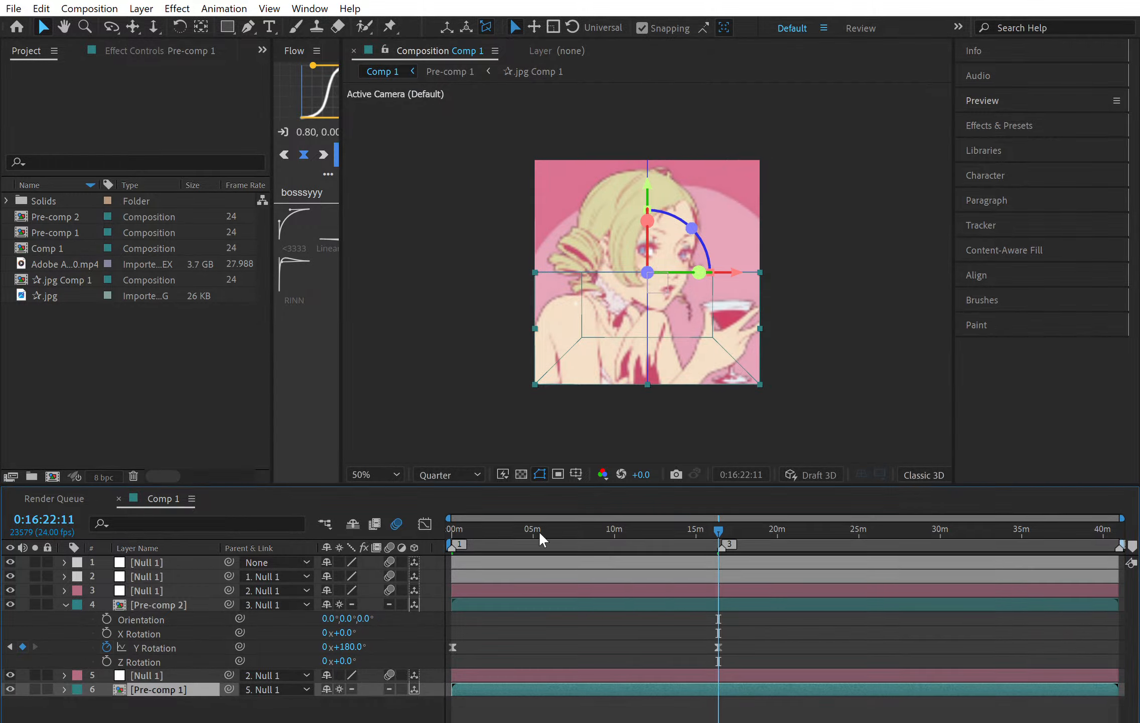
{"action": "key", "text": "p"}
{"action": "left_click_drag", "start_coordinate": [481, 526], "coordinate": [444, 578]}
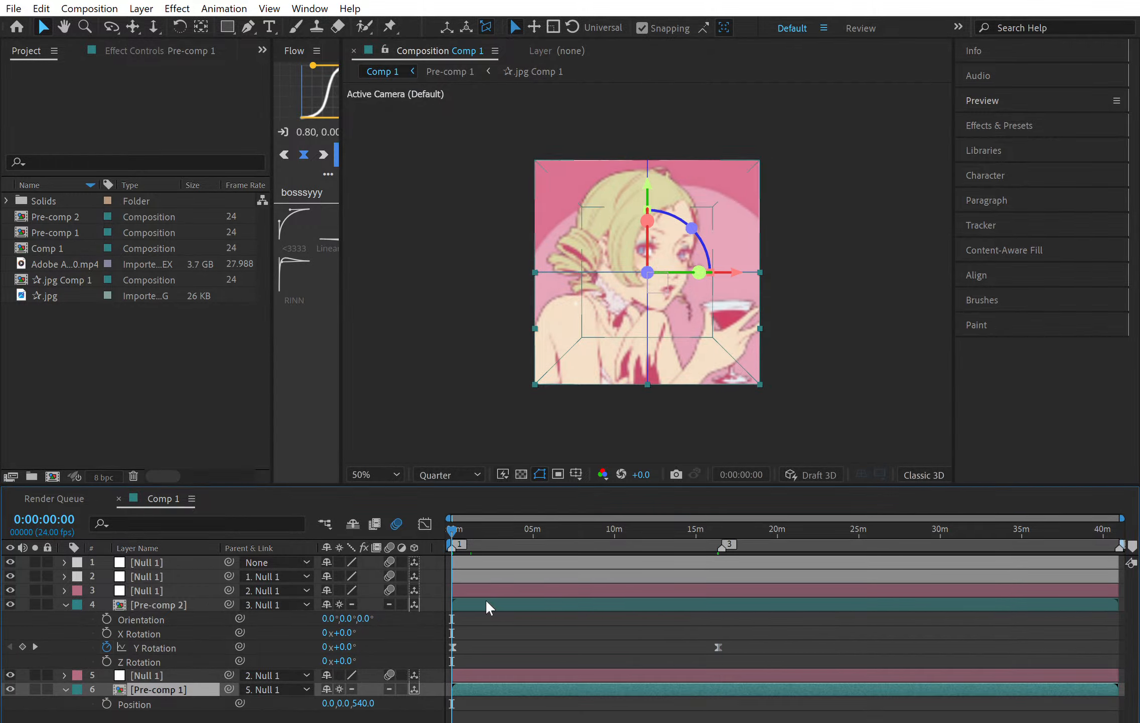
{"action": "key", "text": "r"}
{"action": "left_click", "coordinate": [107, 702]}
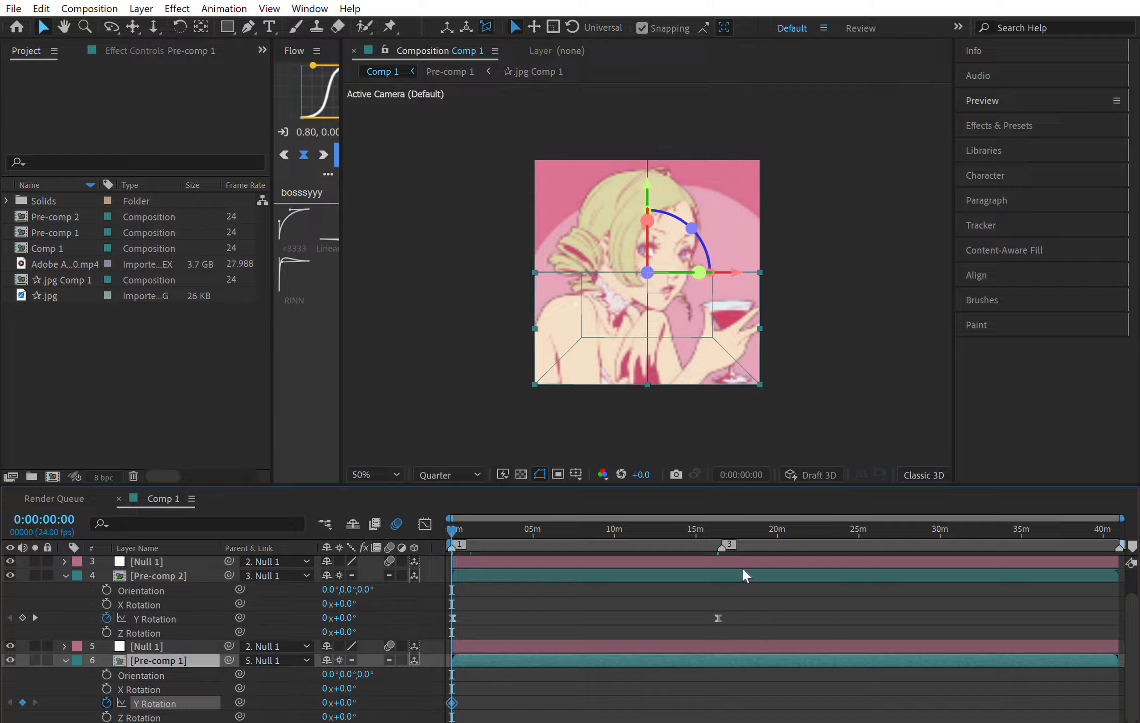
{"action": "left_click_drag", "start_coordinate": [721, 517], "coordinate": [719, 518]}
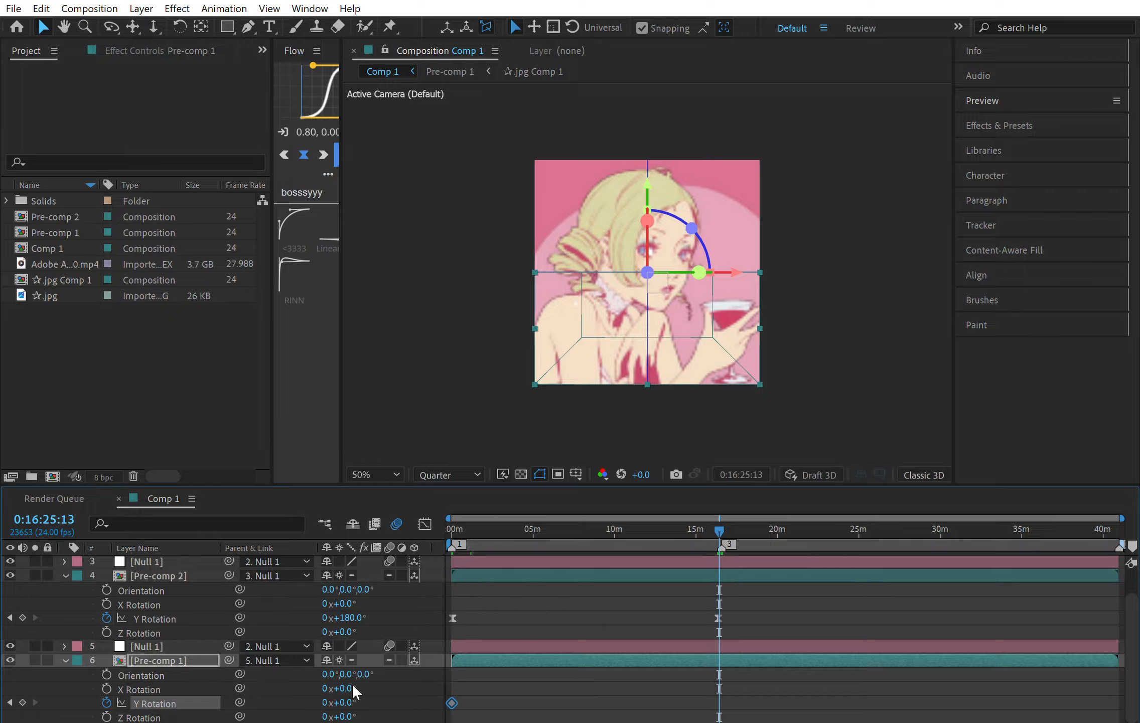
{"action": "left_click", "coordinate": [350, 701]}
{"action": "type", "text": "-180"}
{"action": "key", "text": "Return"}
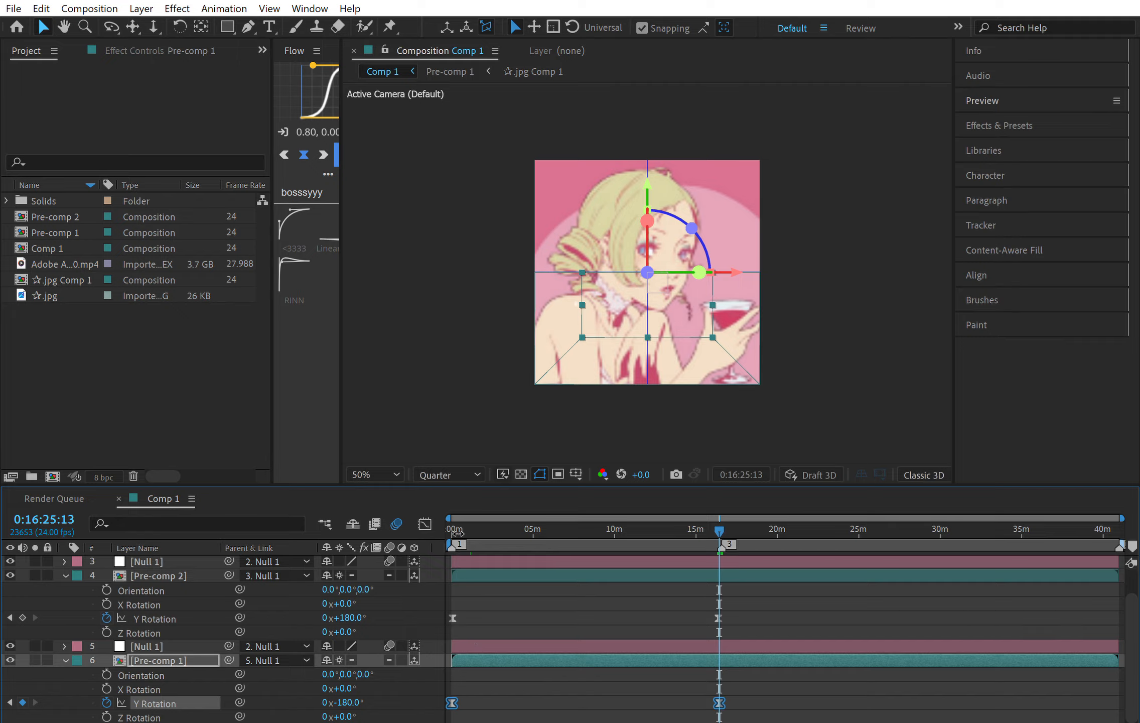
- Lengthen both influence handles in the speed graph of Pre-comp 1's Y Rotation to sharpen the mid-move acceleration
{"action": "left_click", "coordinate": [425, 524]}
{"action": "left_click_drag", "start_coordinate": [739, 556], "coordinate": [396, 612]}
{"action": "left_click_drag", "start_coordinate": [676, 547], "coordinate": [600, 546]}
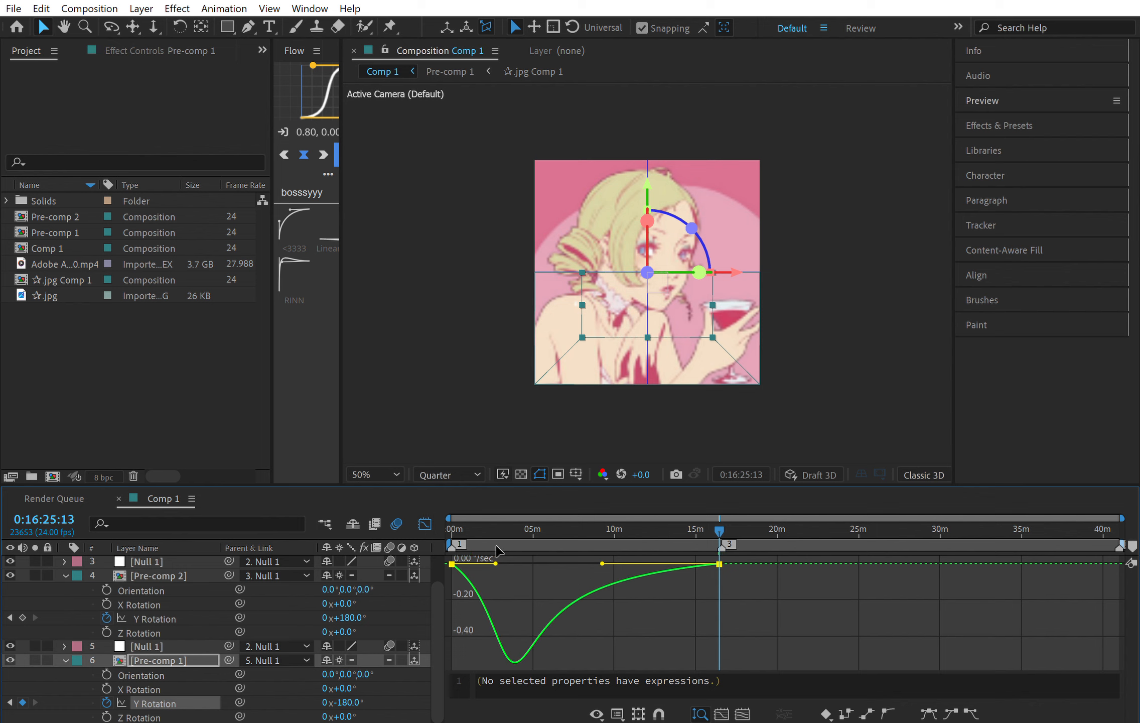
{"action": "left_click_drag", "start_coordinate": [497, 543], "coordinate": [565, 544]}
{"action": "left_click", "coordinate": [424, 524]}
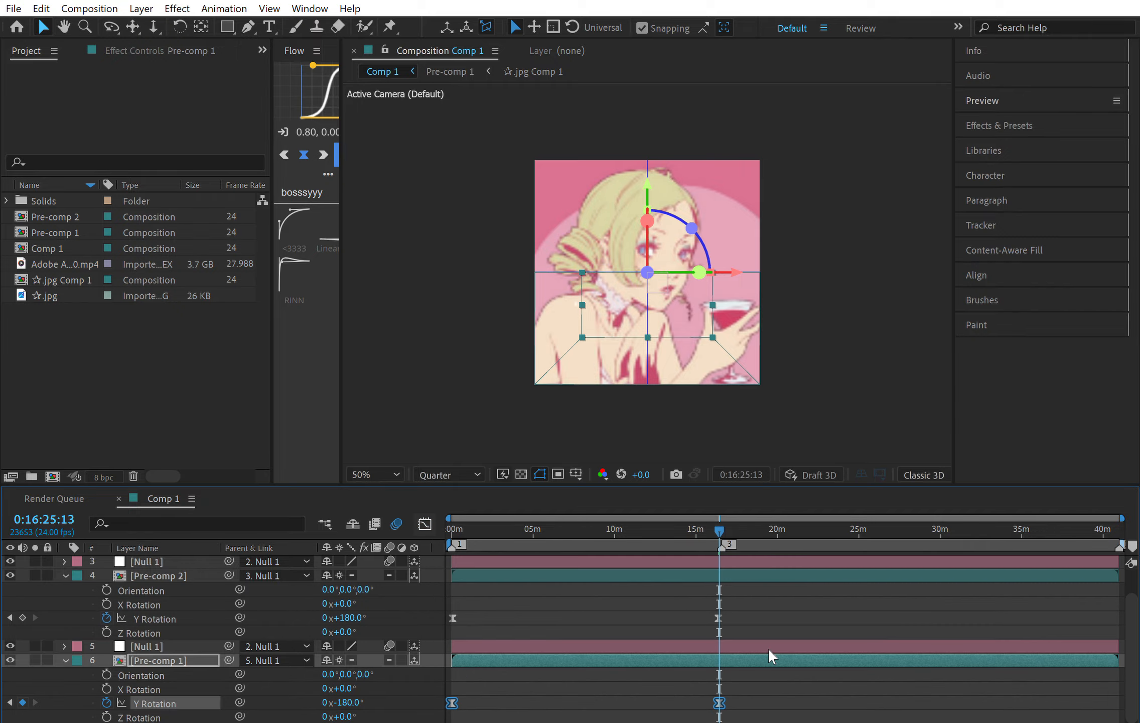
- Preview the opposing rotations of the two halves from the start and collapse both pre-comps' open properties
{"action": "left_click", "coordinate": [658, 527]}
{"action": "left_click", "coordinate": [386, 607]}
{"action": "key", "text": "Home"}
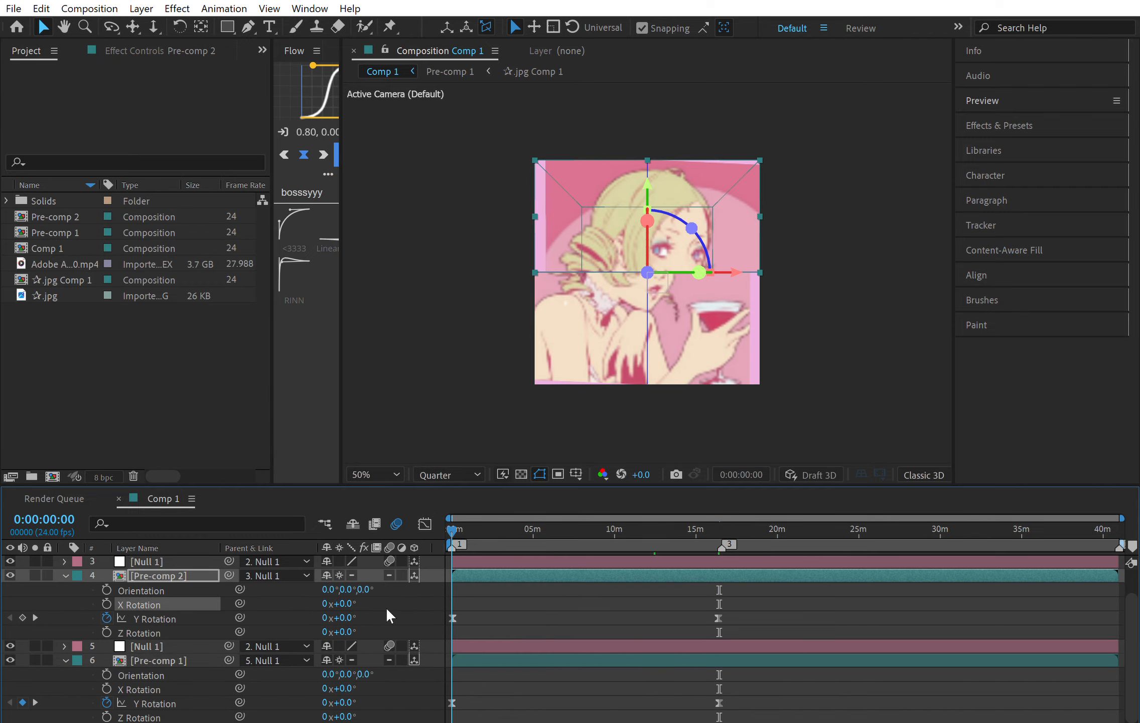
{"action": "key", "text": "space"}
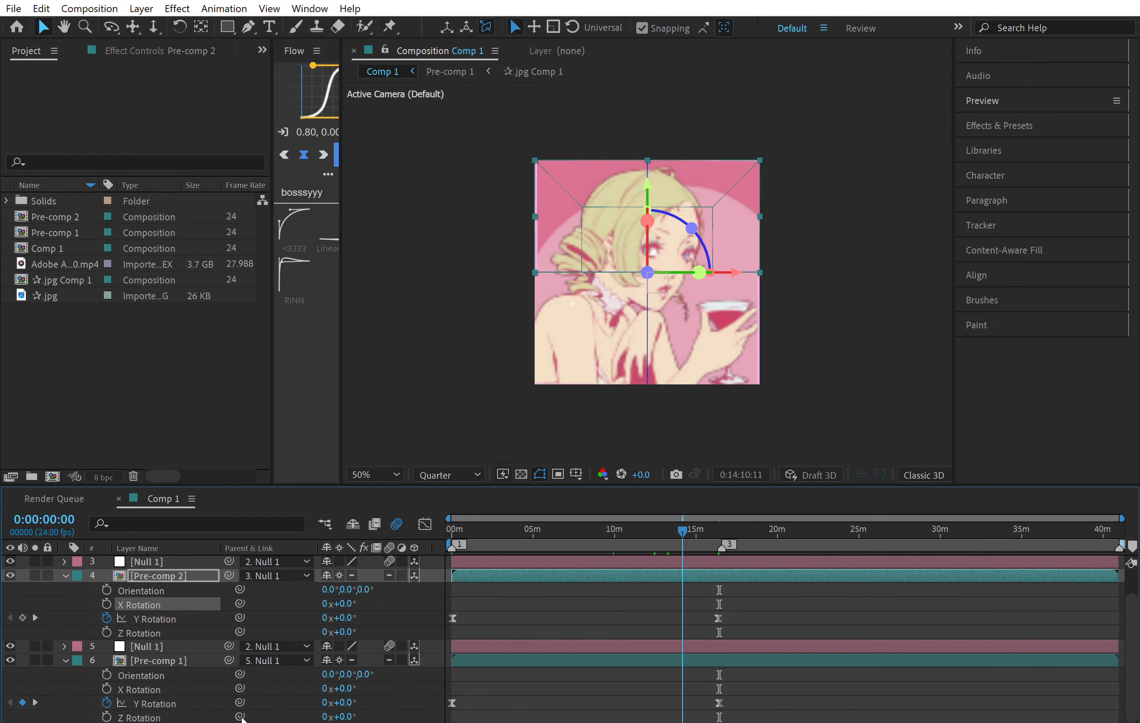
{"action": "key", "text": "space"}
{"action": "left_click", "coordinate": [65, 575]}
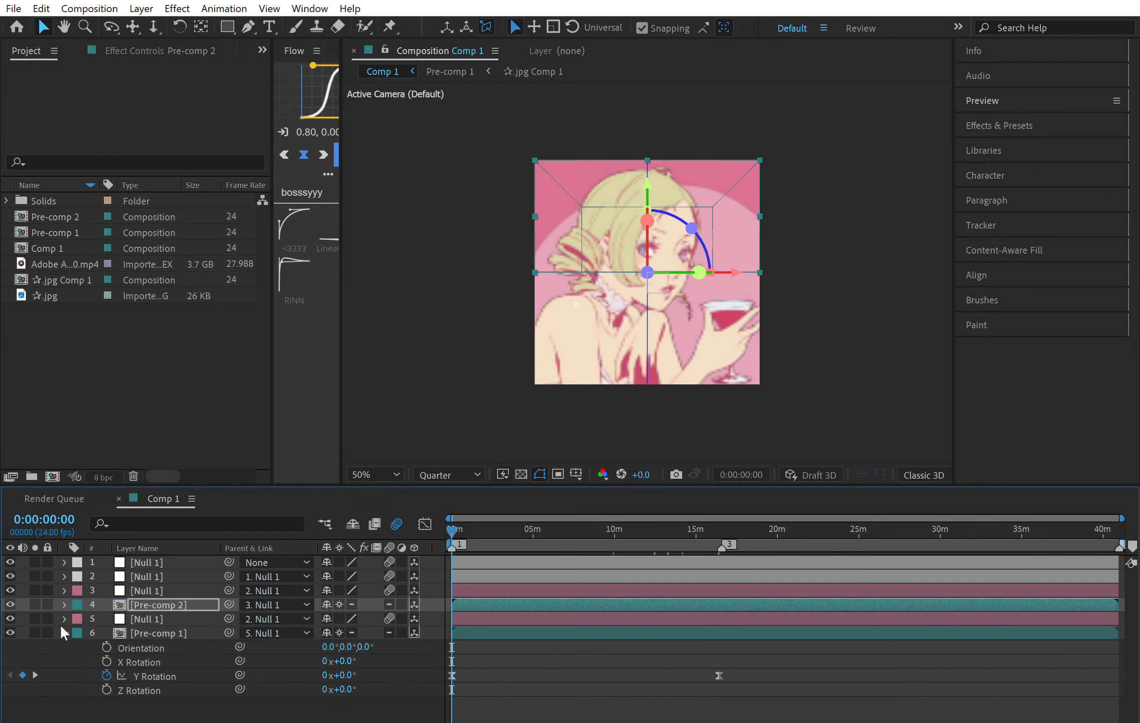
{"action": "left_click", "coordinate": [471, 585]}
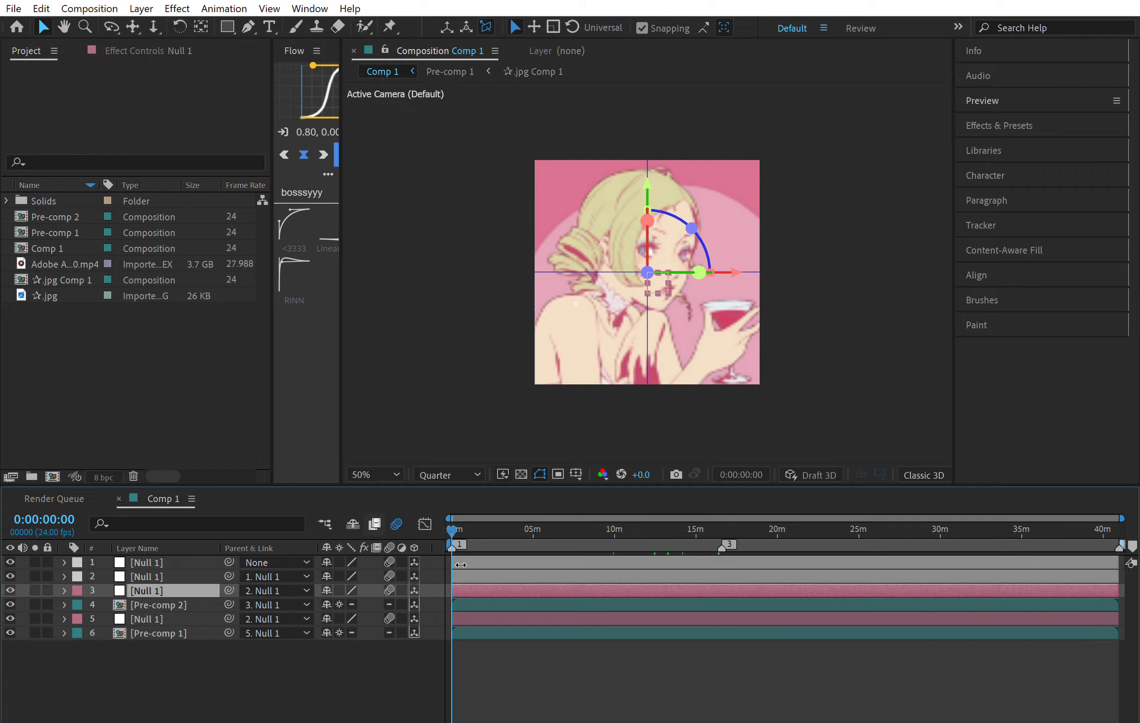
- Reveal both pre-comps' keyframes and shift Pre-comp 1's Y Rotation keyframe pair later so that it starts shortly before the 5-minute mark
{"action": "left_click", "coordinate": [658, 633]}
{"action": "key", "text": "u"}
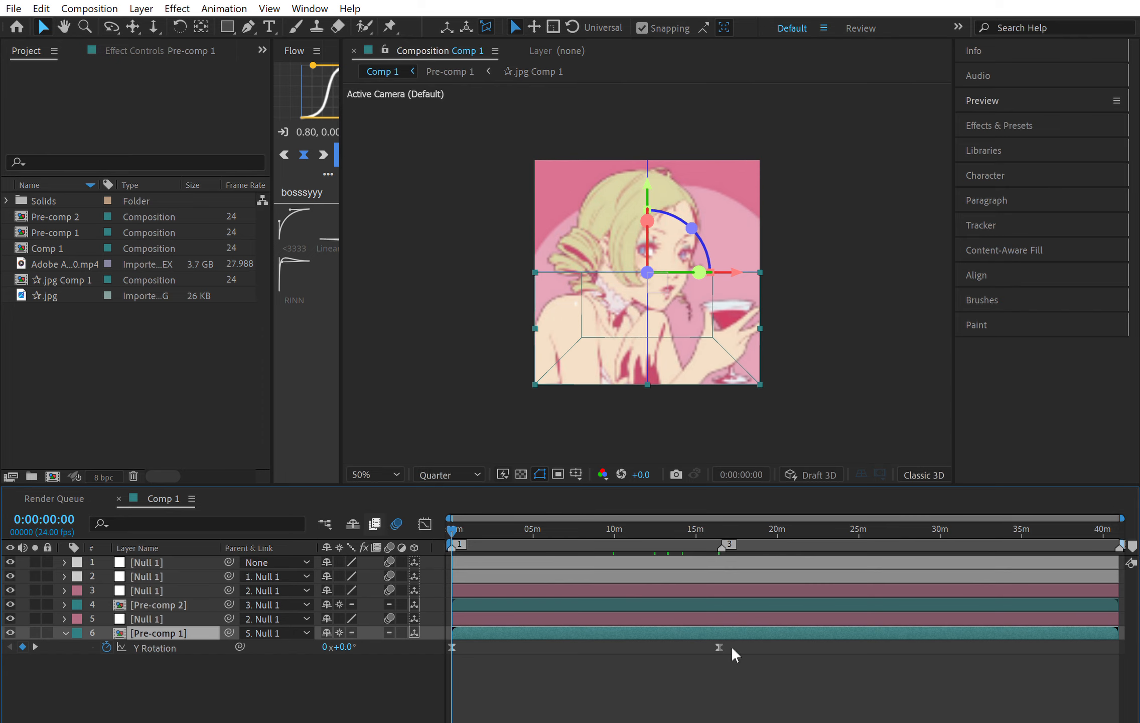
{"action": "left_click", "coordinate": [697, 603]}
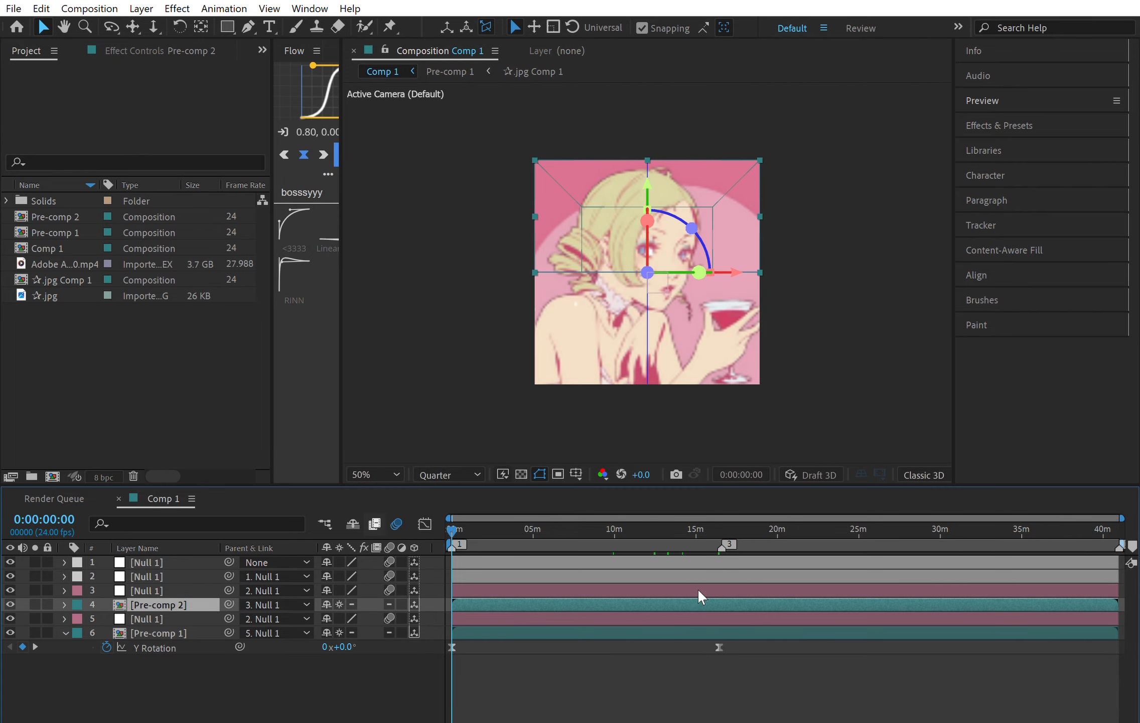
{"action": "key", "text": "u"}
{"action": "left_click_drag", "start_coordinate": [751, 661], "coordinate": [524, 663]}
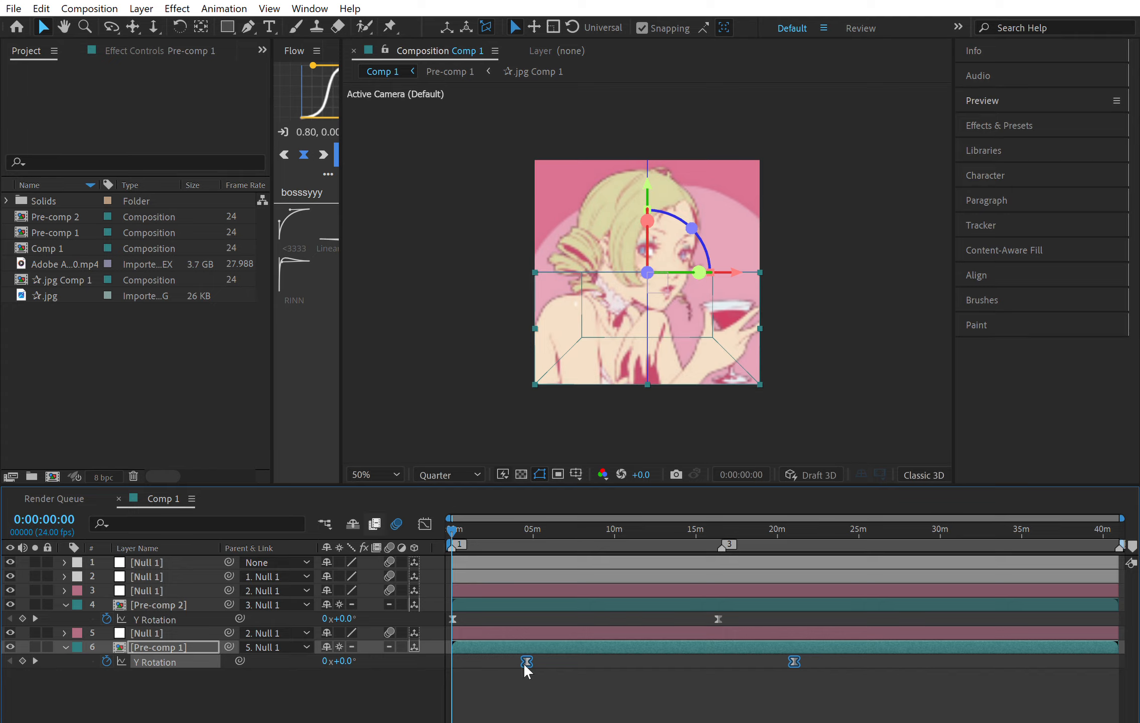
- Add starting keyframes for Scale, X Rotation and Y Rotation on the second null and show only its keyframed properties
{"action": "left_click", "coordinate": [495, 576]}
{"action": "key", "text": "p"}
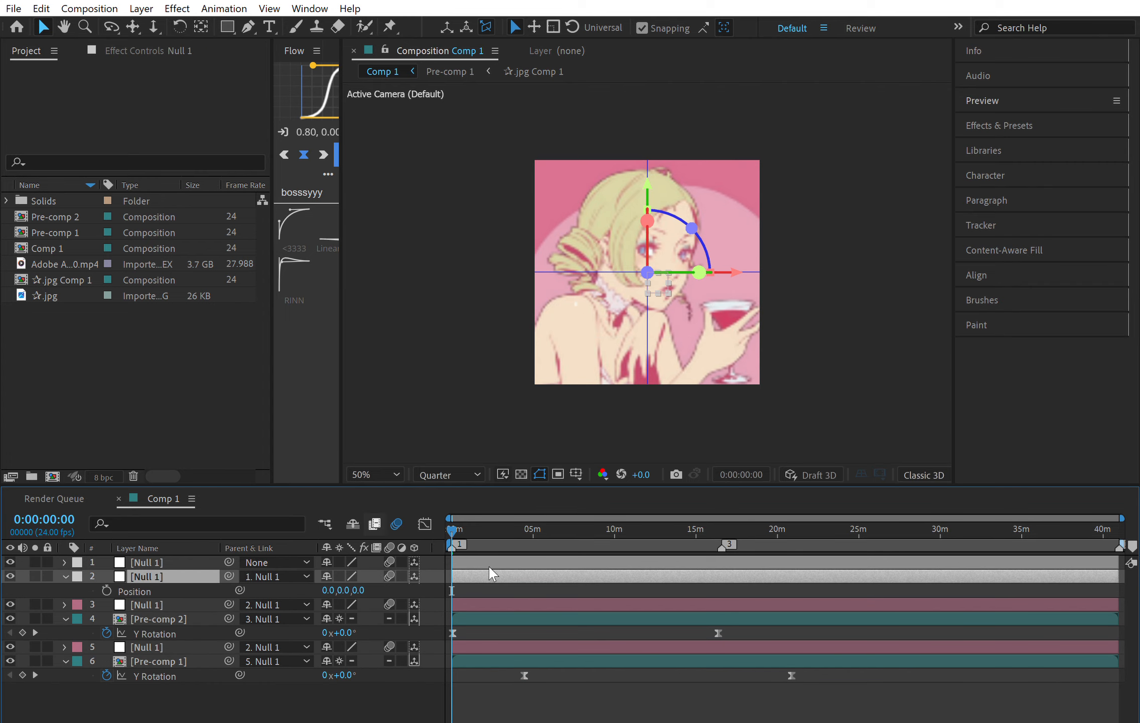
{"action": "key", "text": "r"}
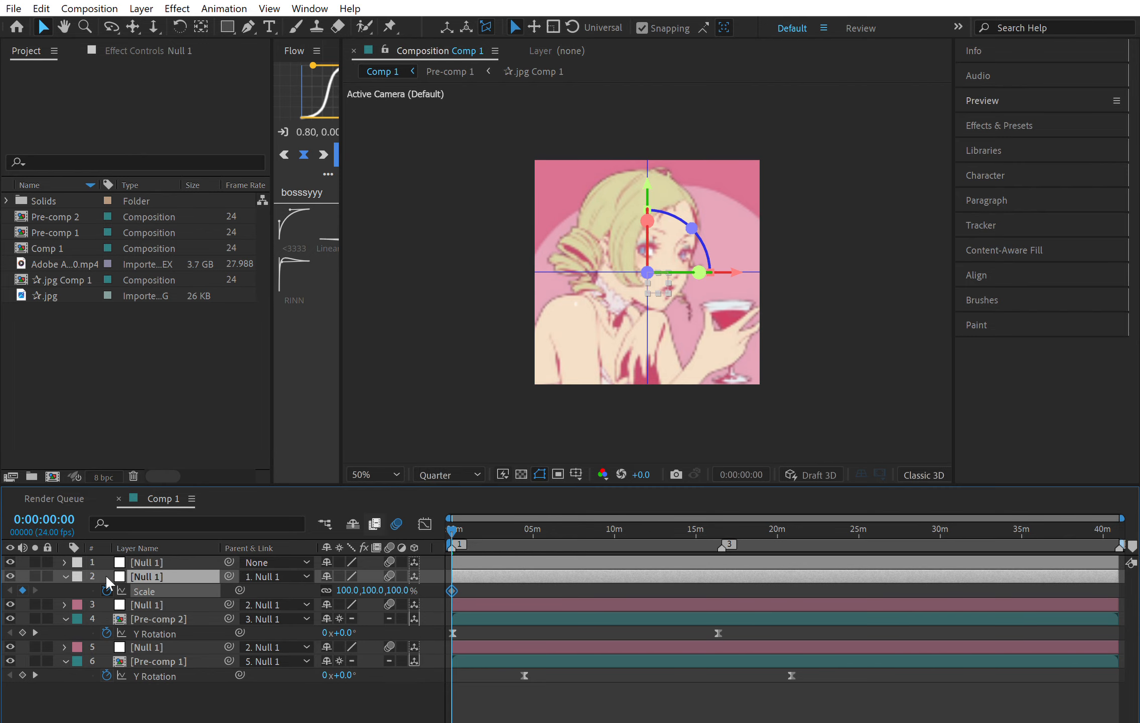
{"action": "left_click", "coordinate": [107, 603]}
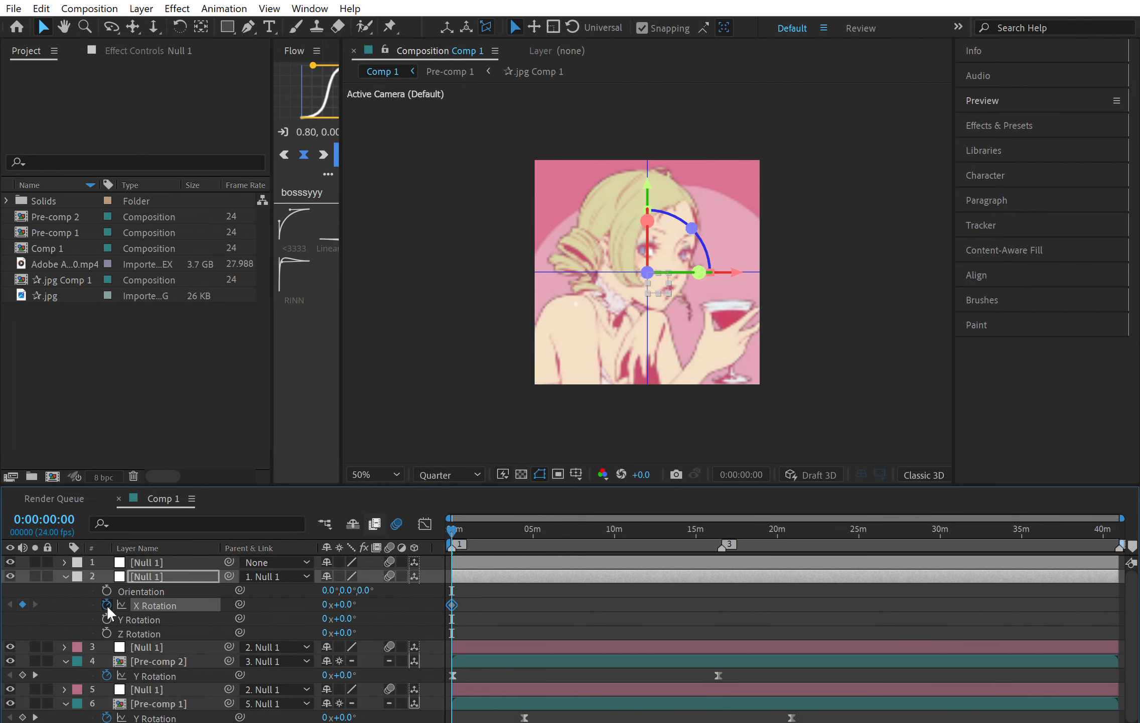
{"action": "left_click", "coordinate": [106, 619]}
{"action": "key", "text": "u"}
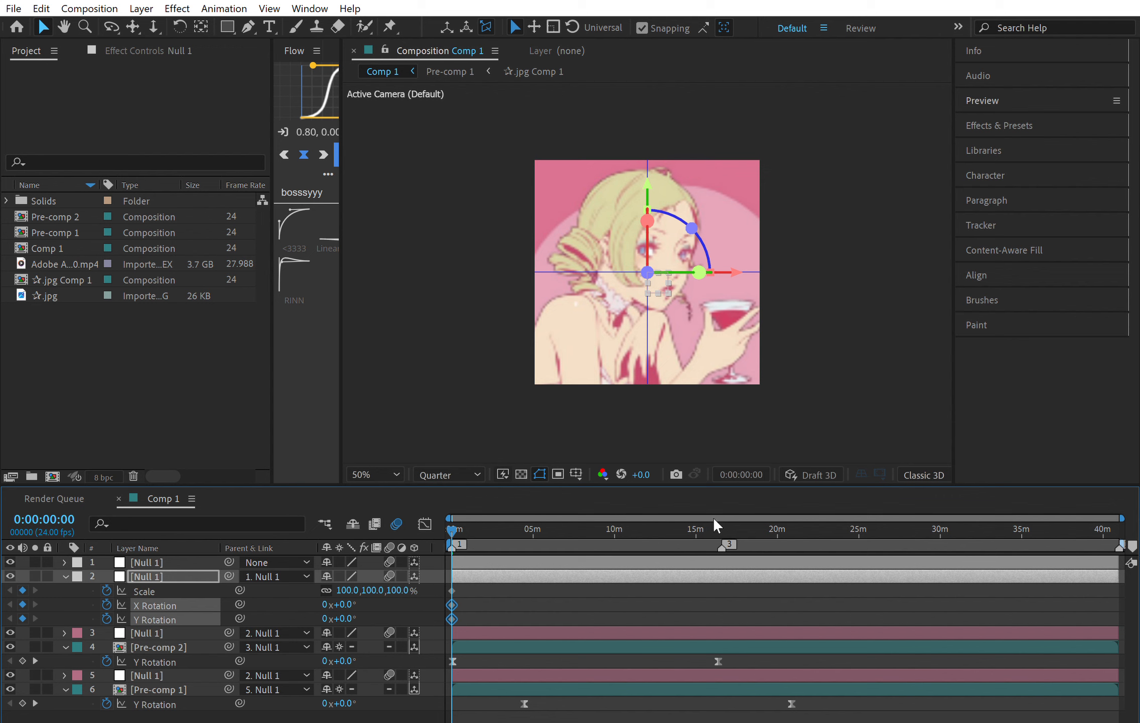
- Set the second null's Scale to 40% at marker 3 (0:16:40:21)
{"action": "left_click", "coordinate": [720, 530]}
{"action": "left_click_drag", "start_coordinate": [720, 533], "coordinate": [721, 556]}
{"action": "left_click", "coordinate": [603, 604]}
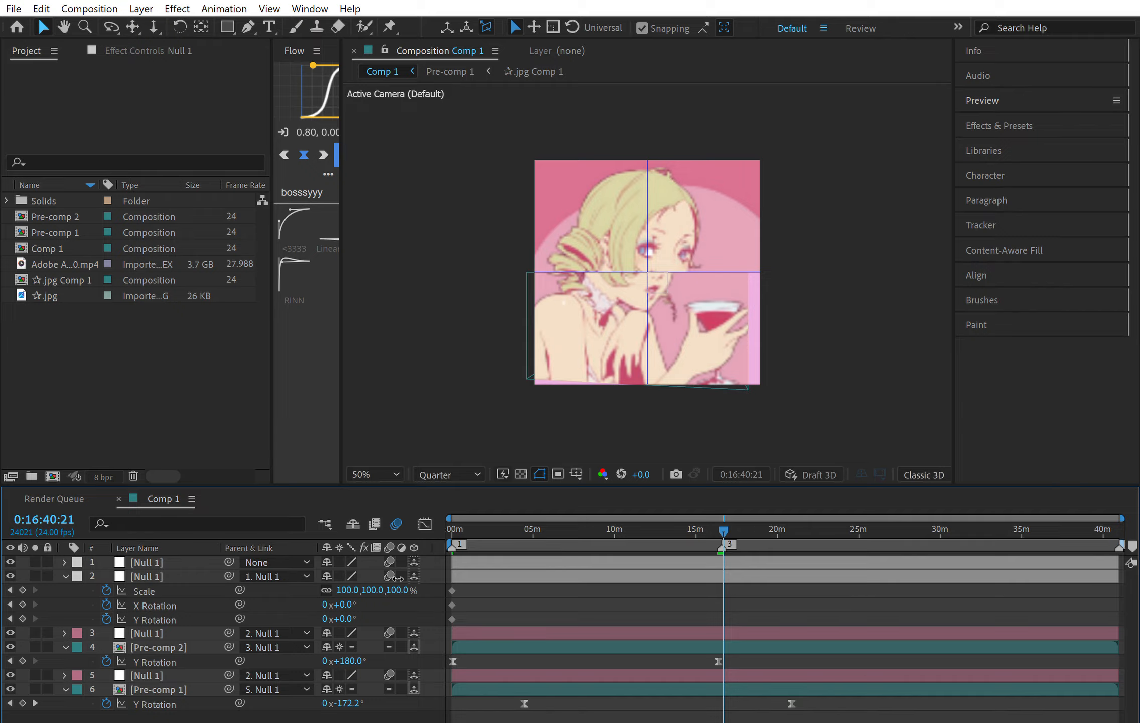
{"action": "mouse_move", "coordinate": [397, 590]}
{"action": "left_mouse_down"}
{"action": "mouse_move", "coordinate": [347, 582]}
{"action": "mouse_move", "coordinate": [386, 589]}
{"action": "left_mouse_up"}
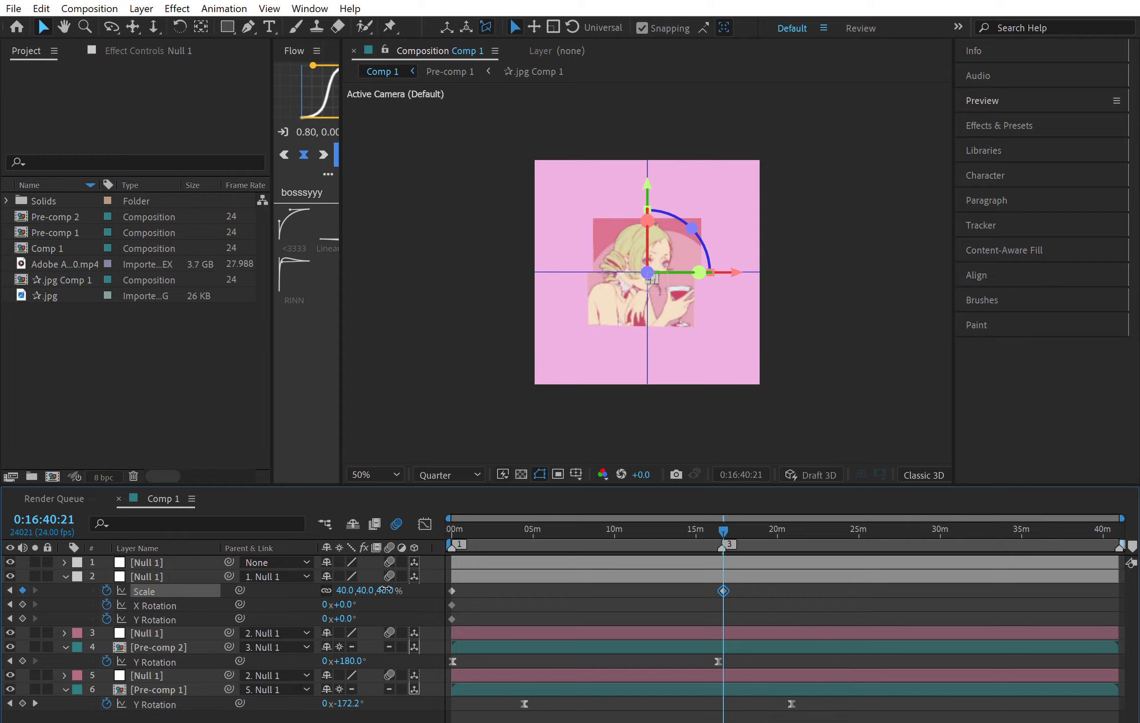
- Set the second null's X Rotation and Y Rotation to 19° at 0:16:40:21
{"action": "left_click", "coordinate": [343, 603]}
{"action": "type", "text": "19"}
{"action": "key", "text": "Return"}
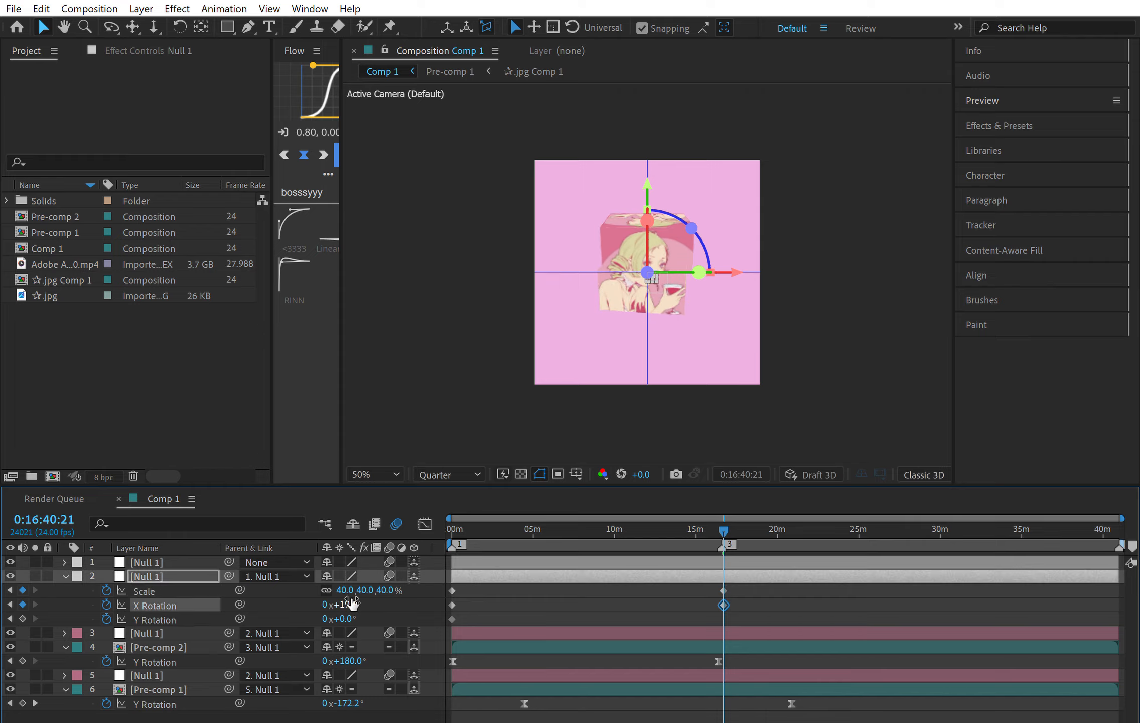
{"action": "left_click", "coordinate": [349, 617]}
{"action": "type", "text": "19"}
{"action": "key", "text": "Return"}
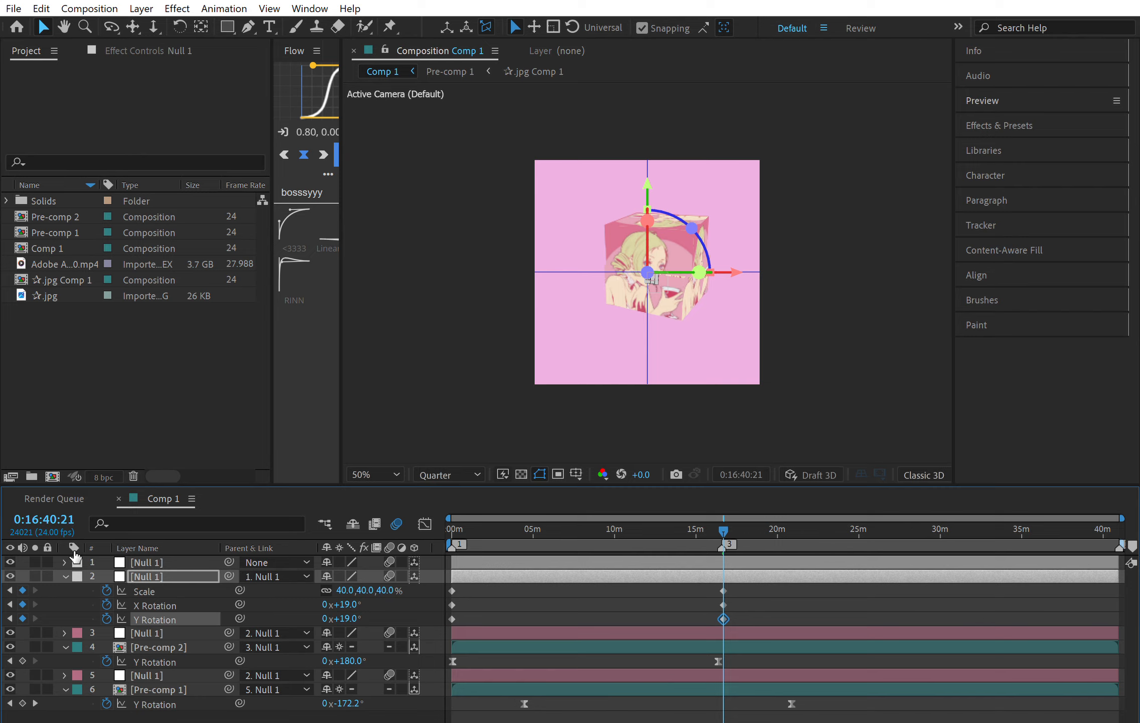
- Easy-ease the second null's Scale and rotation keyframes and lengthen both influence handles in the speed graph to form a sharp peak
{"action": "left_click_drag", "start_coordinate": [101, 574], "coordinate": [187, 601]}
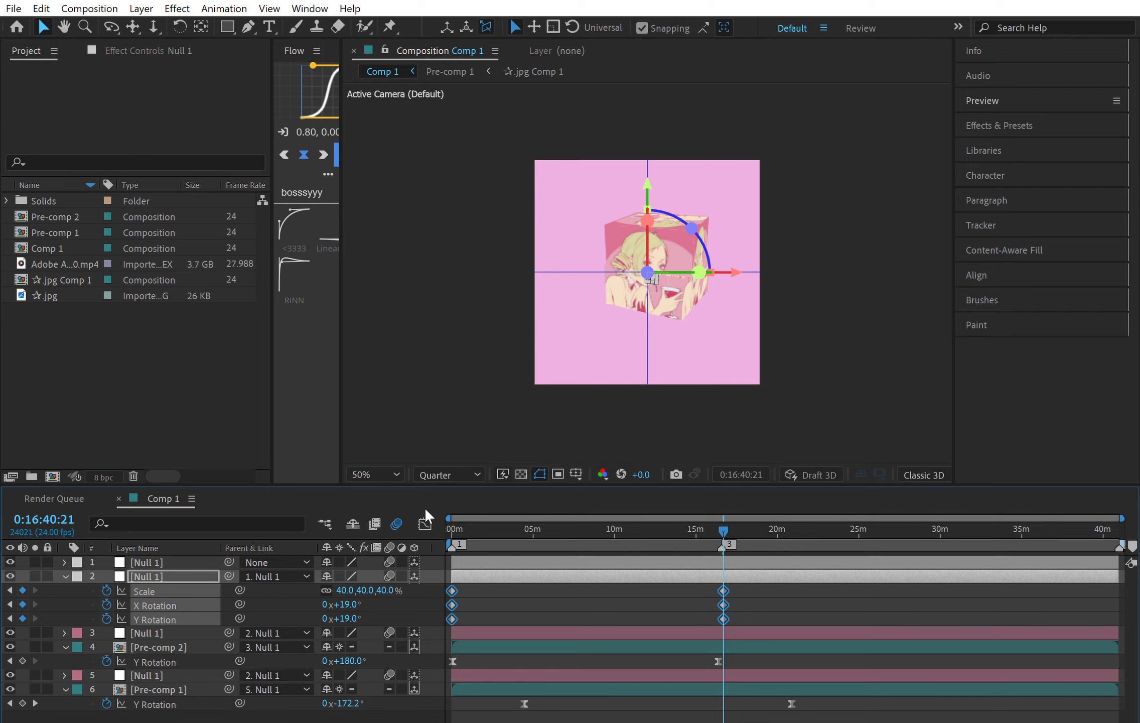
{"action": "key", "text": "F9"}
{"action": "left_click", "coordinate": [426, 520]}
{"action": "left_click_drag", "start_coordinate": [746, 573], "coordinate": [520, 607]}
{"action": "left_click_drag", "start_coordinate": [678, 587], "coordinate": [601, 570]}
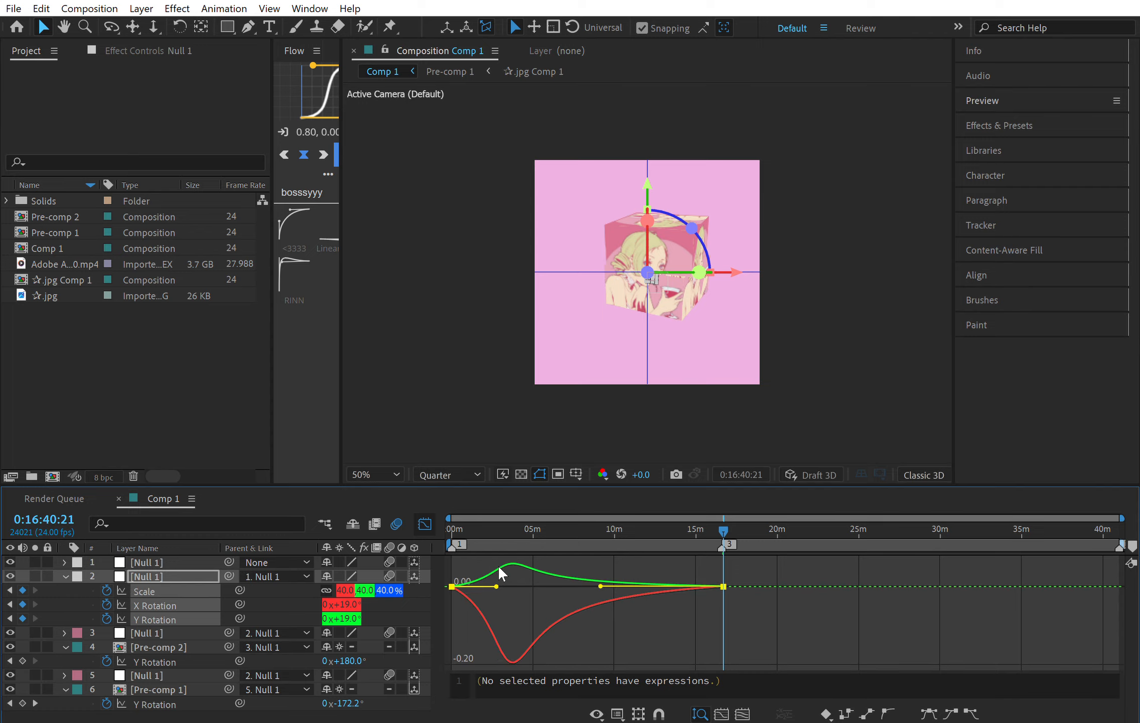
{"action": "left_click_drag", "start_coordinate": [506, 573], "coordinate": [437, 540]}
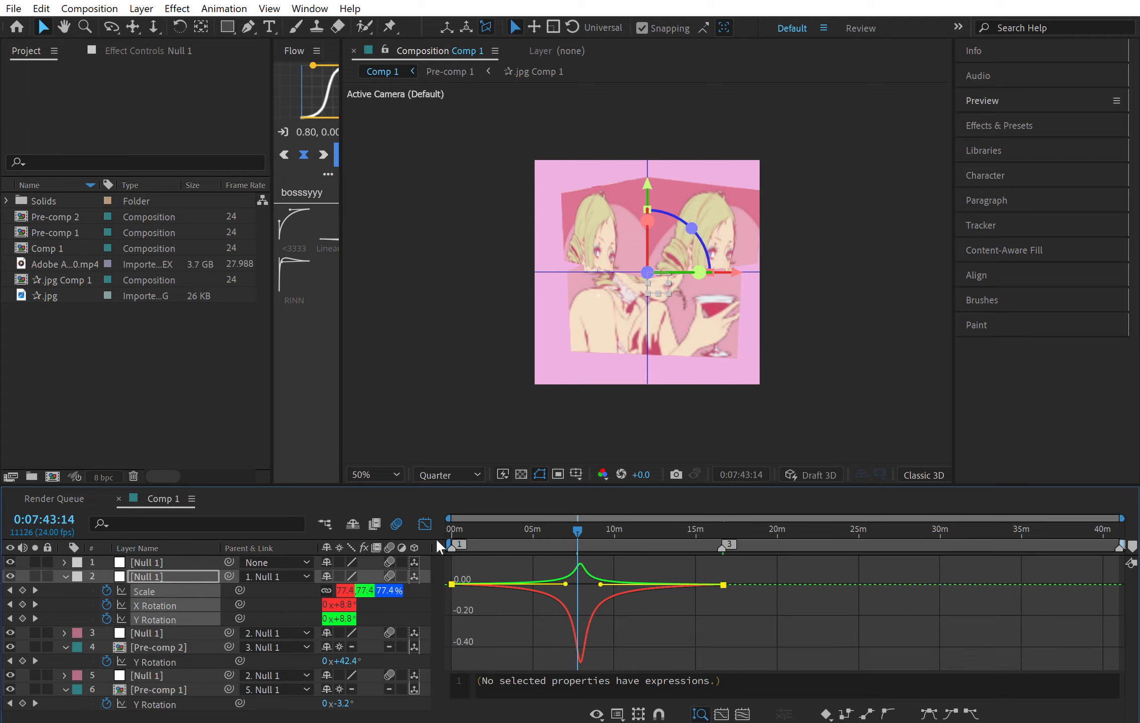
- Close the graph view, collapse the second null's properties and scrub through the combined scaling and rotation from the start
{"action": "key", "text": "Home"}
{"action": "left_click", "coordinate": [424, 523]}
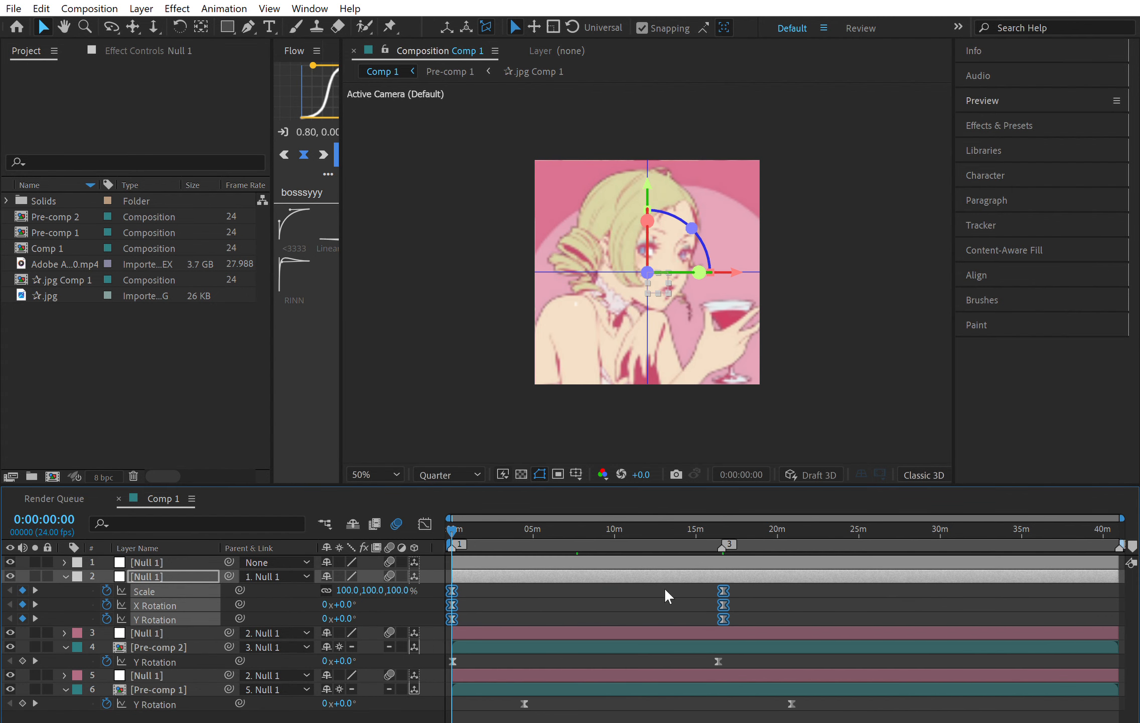
{"action": "left_click", "coordinate": [664, 588]}
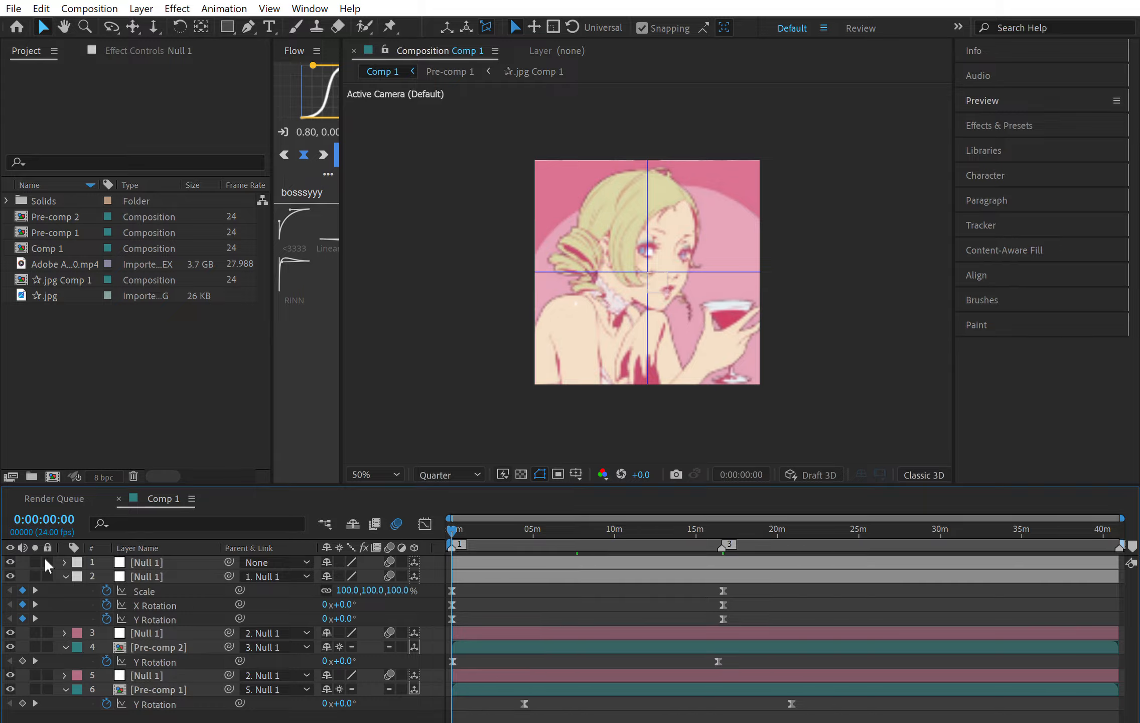
{"action": "left_click", "coordinate": [66, 576]}
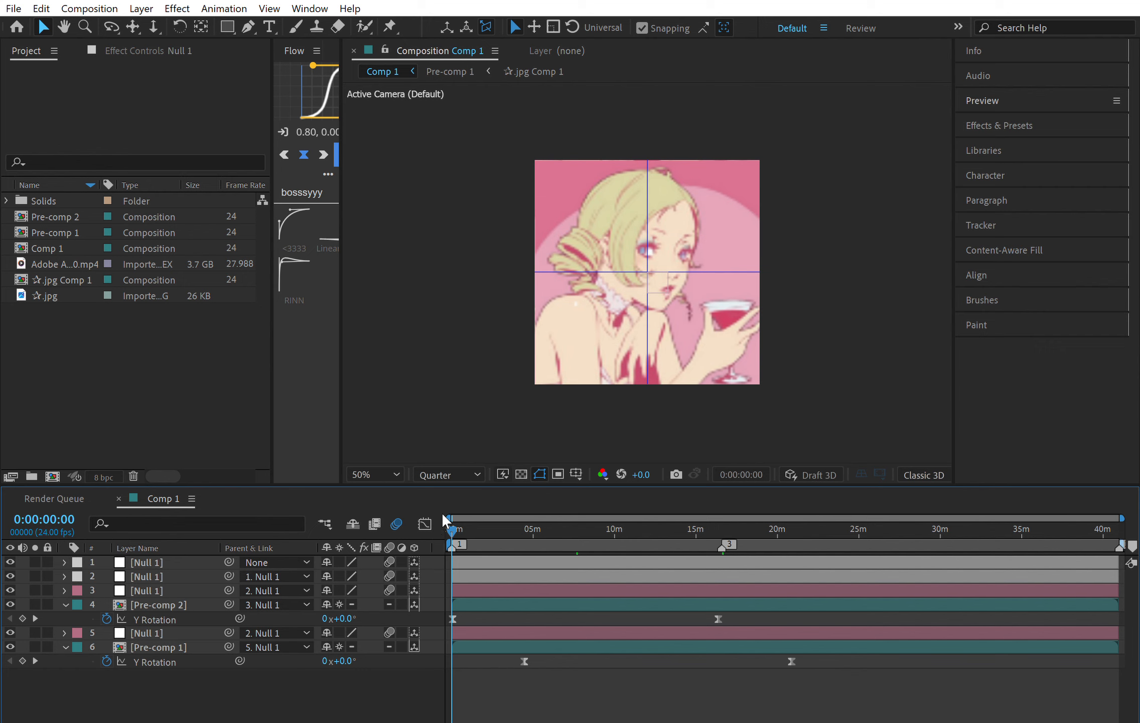
{"action": "left_click_drag", "start_coordinate": [558, 527], "coordinate": [679, 559]}
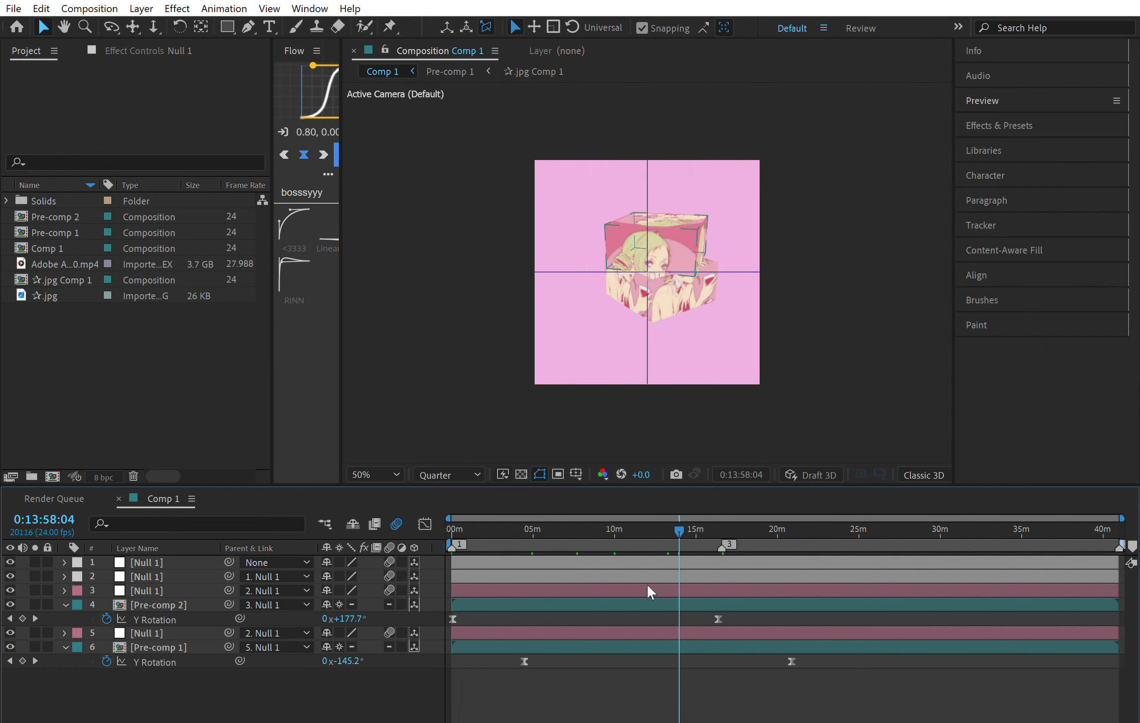
- Separate the Position dimensions of the layer 3 null, with the current time at 0:09:49:12
{"action": "left_click", "coordinate": [640, 604]}
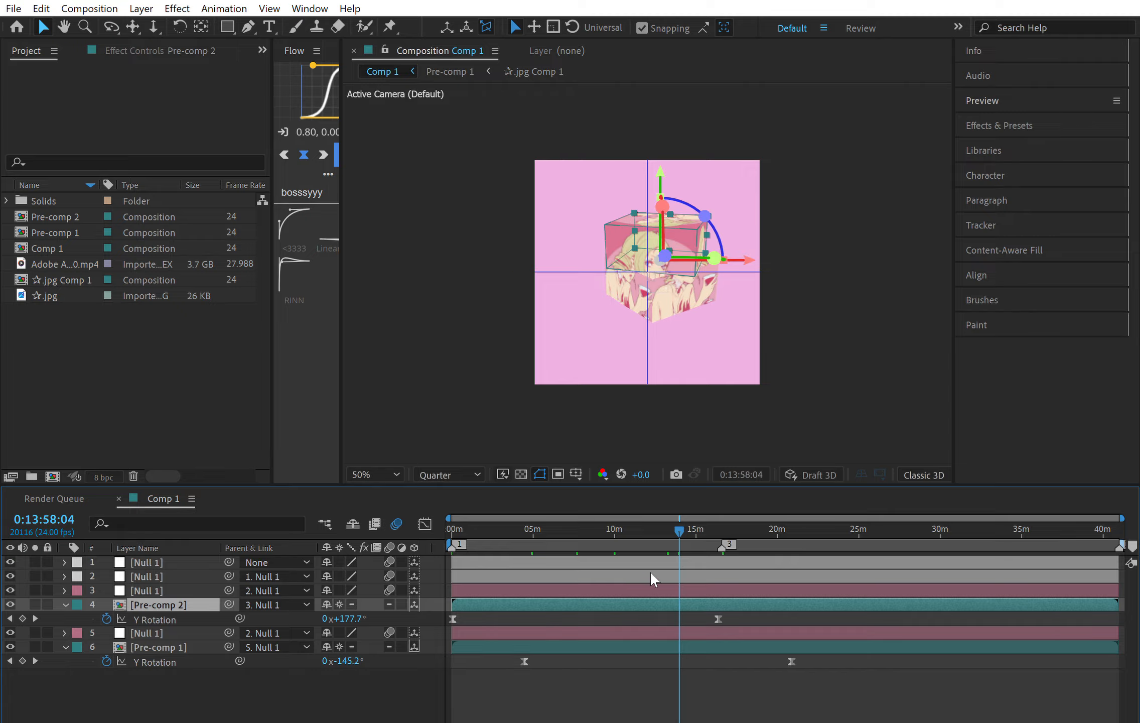
{"action": "key", "text": "ctrl+Up"}
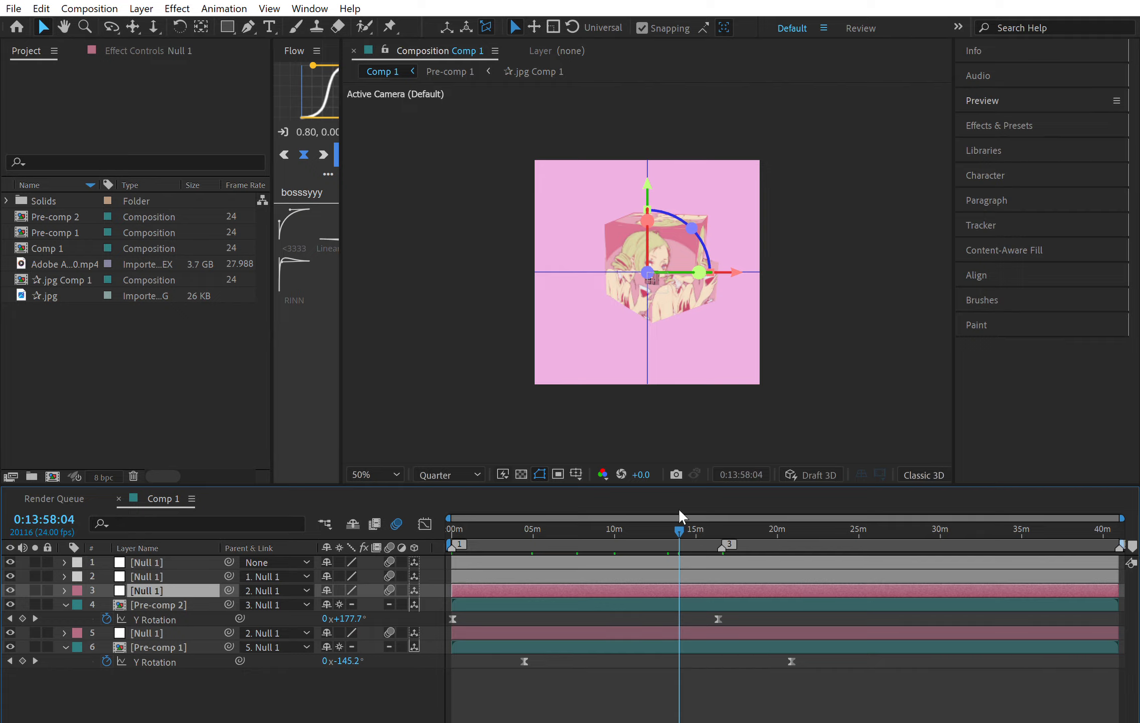
{"action": "left_click_drag", "start_coordinate": [686, 524], "coordinate": [718, 551]}
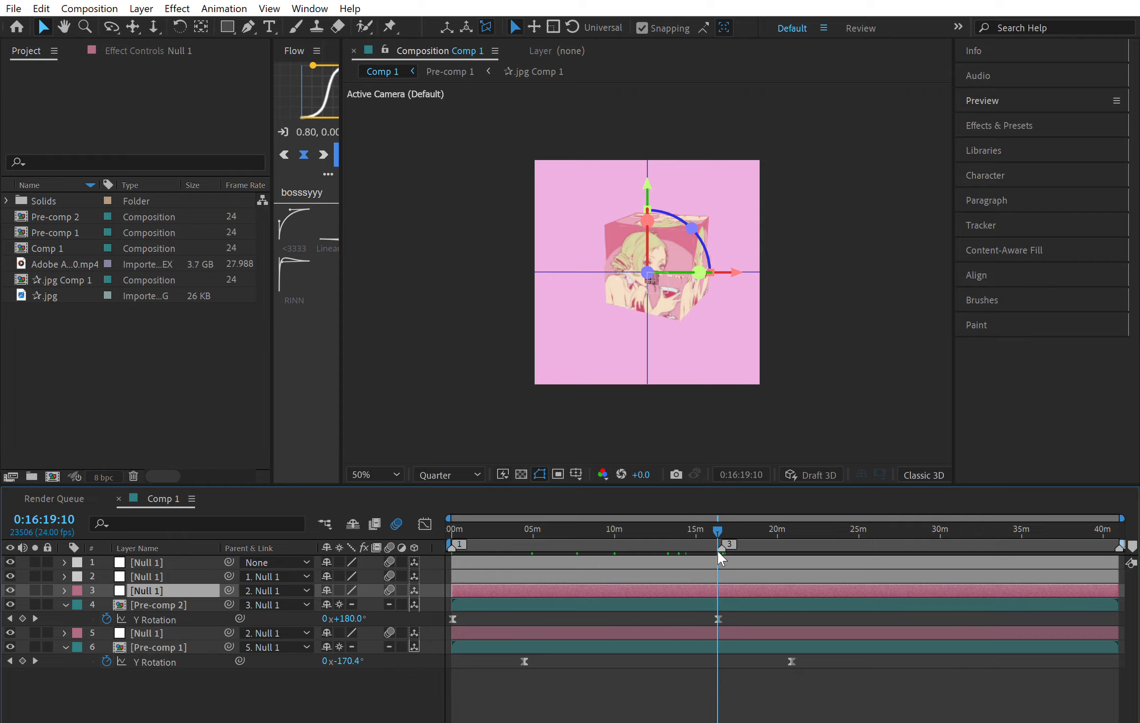
{"action": "left_click", "coordinate": [613, 525]}
{"action": "left_click_drag", "start_coordinate": [612, 518], "coordinate": [613, 520]}
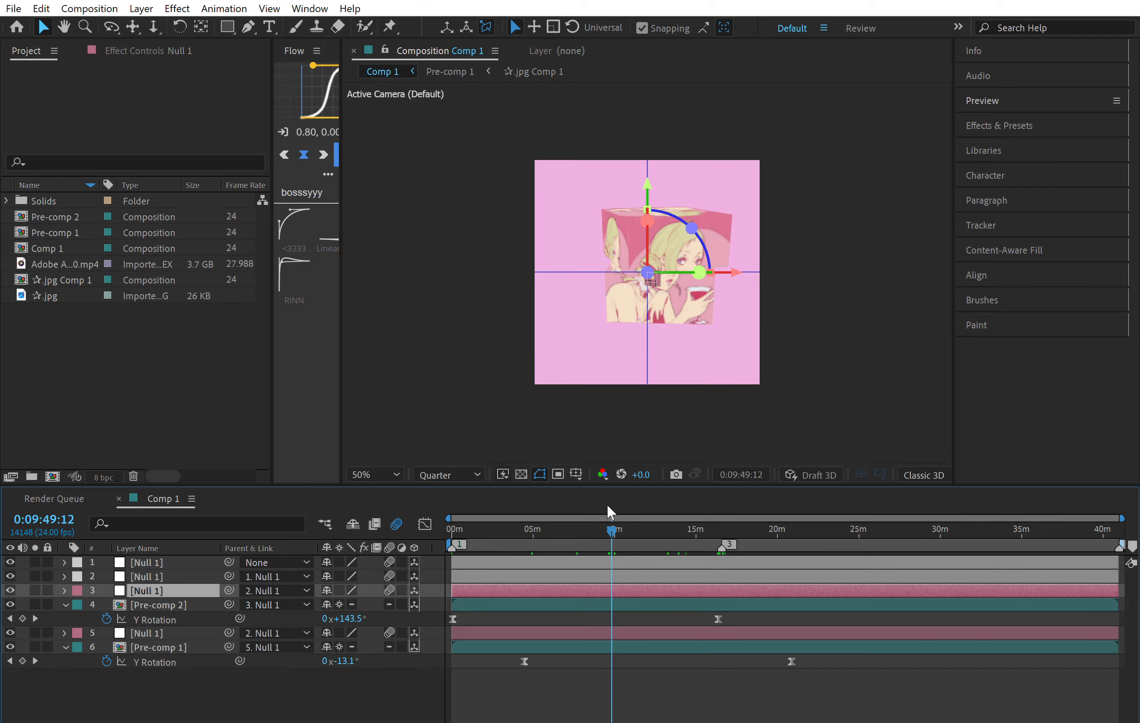
{"action": "key", "text": "p"}
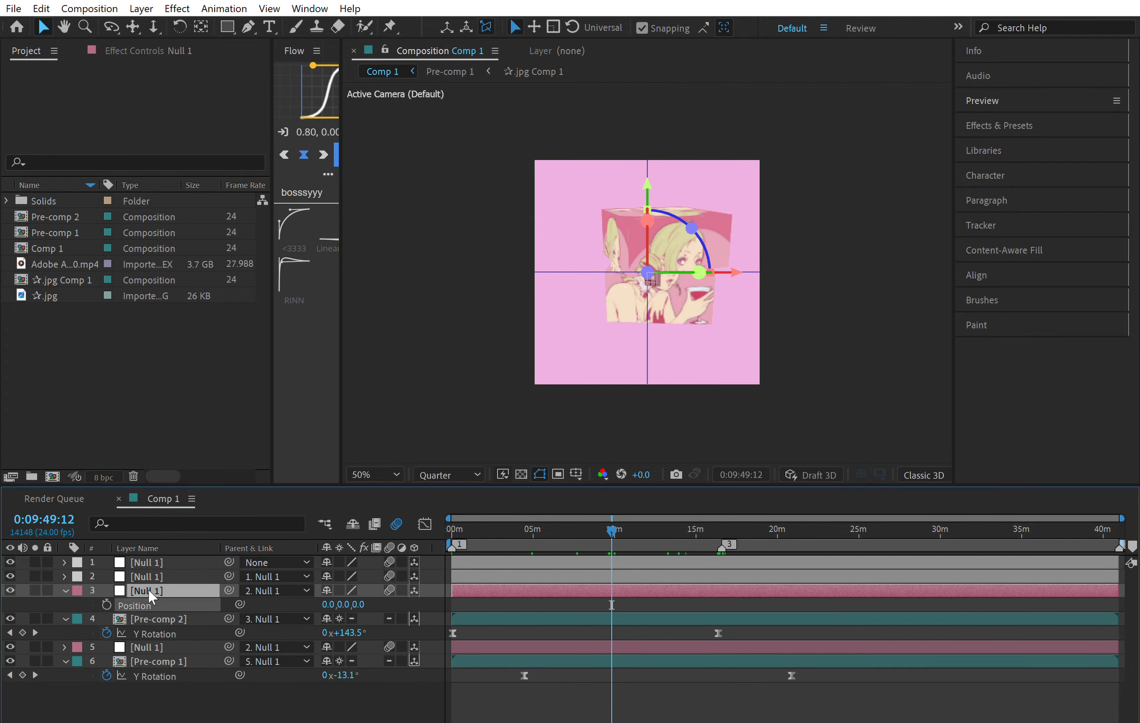
{"action": "left_click", "coordinate": [207, 385]}
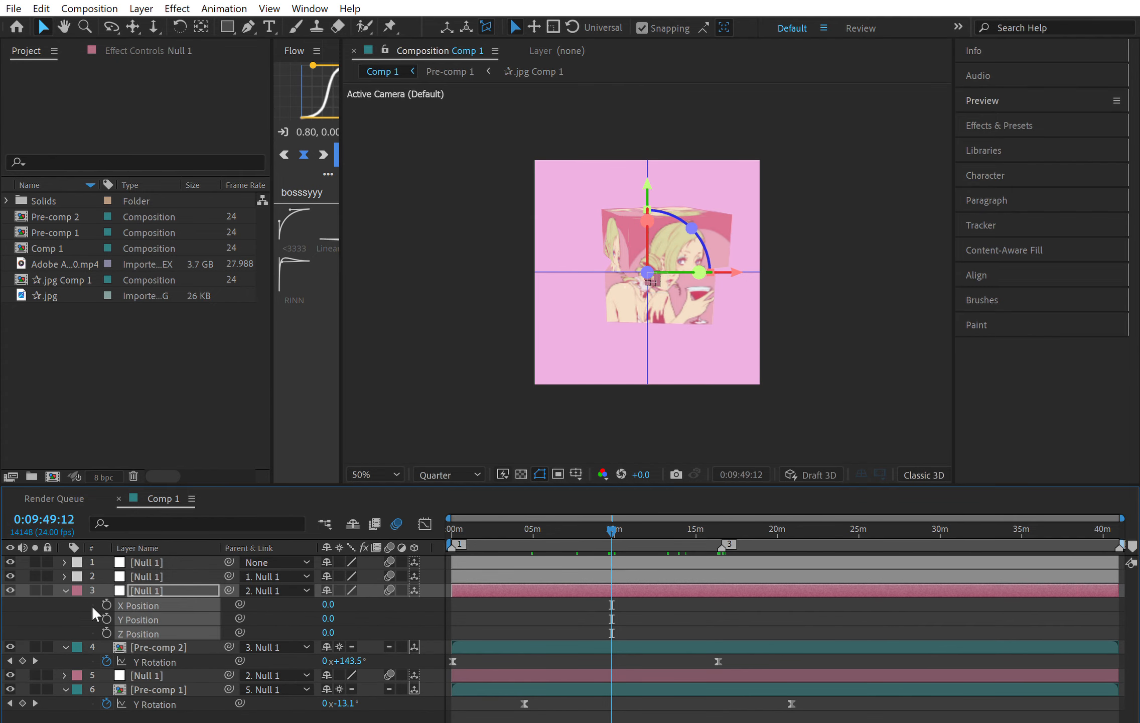
- Try keyframing the layer 3 null's Y Position and Y Rotation from 0:09:49:12, with Y Rotation at 180° at 0:19:48:04
{"action": "key", "text": "r"}
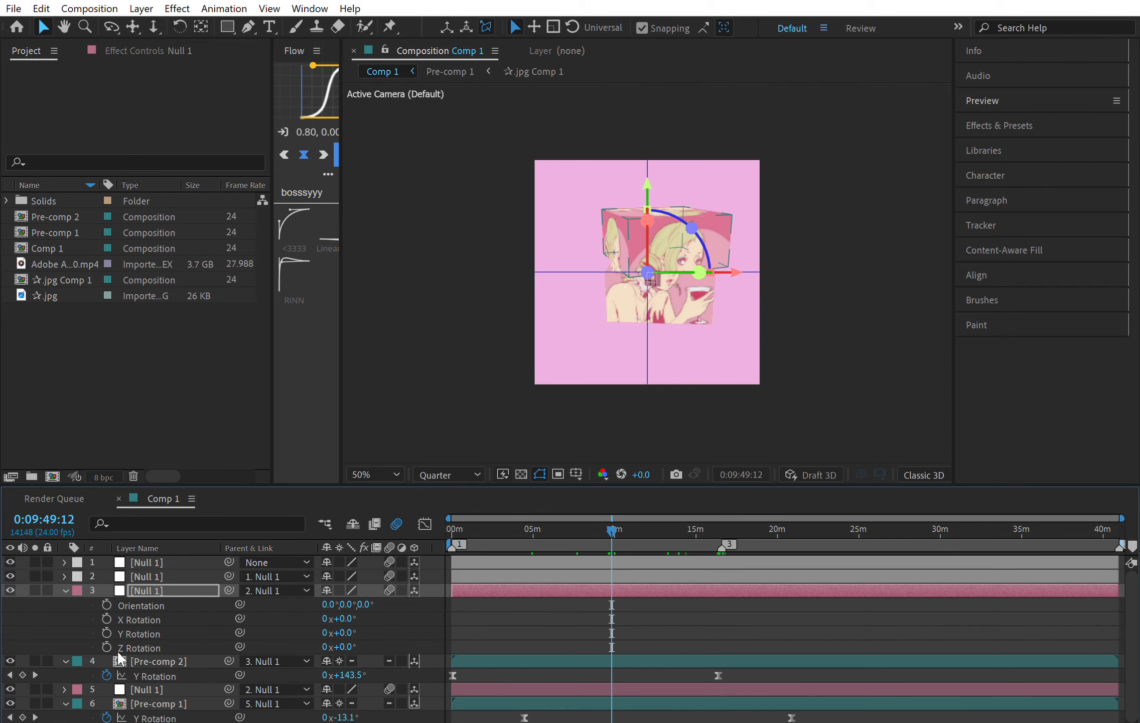
{"action": "left_click", "coordinate": [107, 631]}
{"action": "key", "text": "u"}
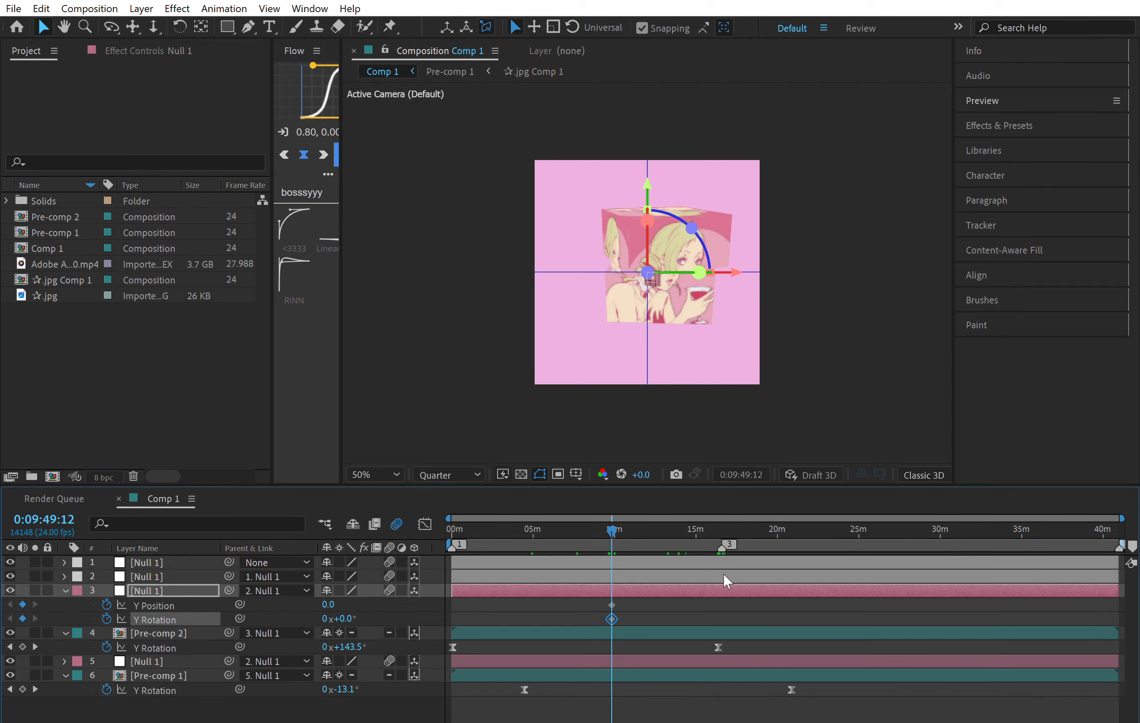
{"action": "mouse_move", "coordinate": [723, 545]}
{"action": "left_mouse_down"}
{"action": "mouse_move", "coordinate": [771, 545]}
{"action": "mouse_move", "coordinate": [726, 545]}
{"action": "left_mouse_up"}
{"action": "left_click", "coordinate": [775, 528]}
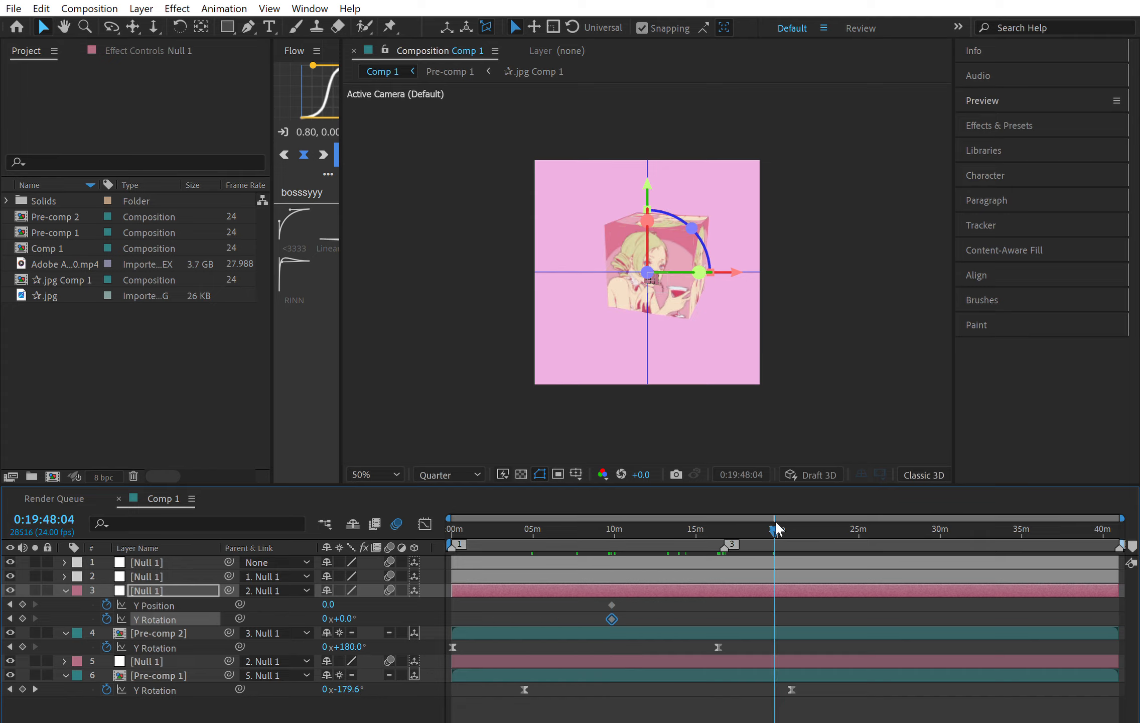
{"action": "left_click", "coordinate": [344, 618]}
{"action": "type", "text": "18"}
{"action": "key", "text": "Return"}
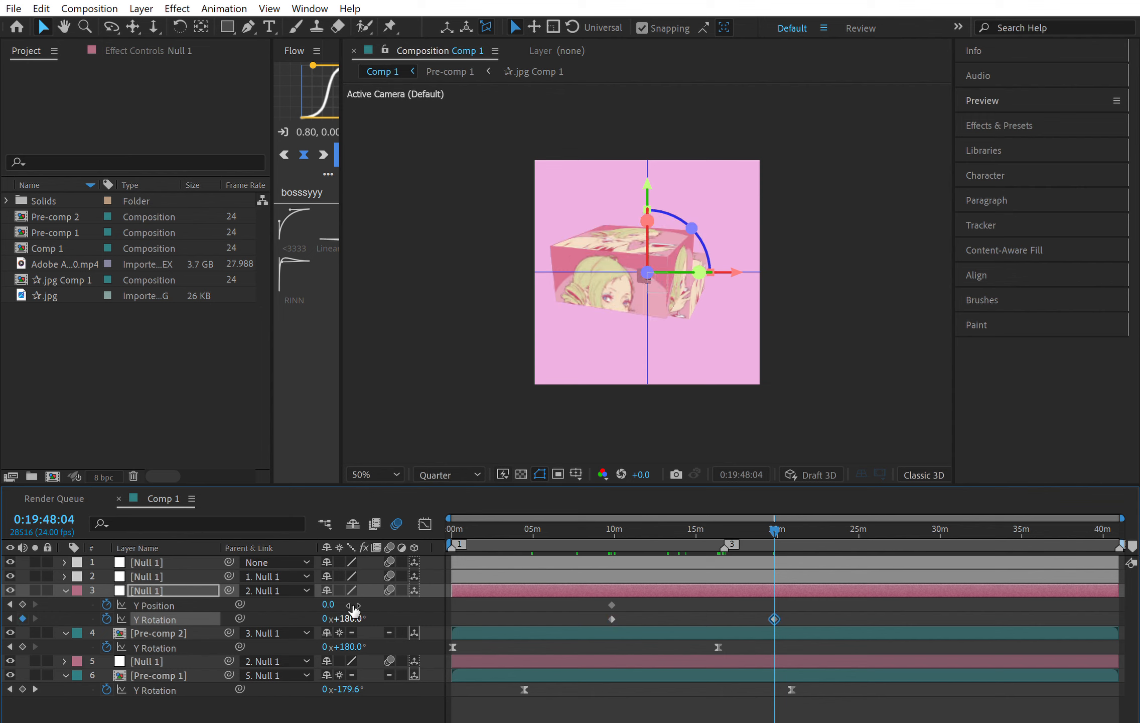
- Undo the Y Rotation and Y Position keyframes on the layer 3 null, keeping its separated position dimensions
{"action": "key", "text": "ctrl+z"}
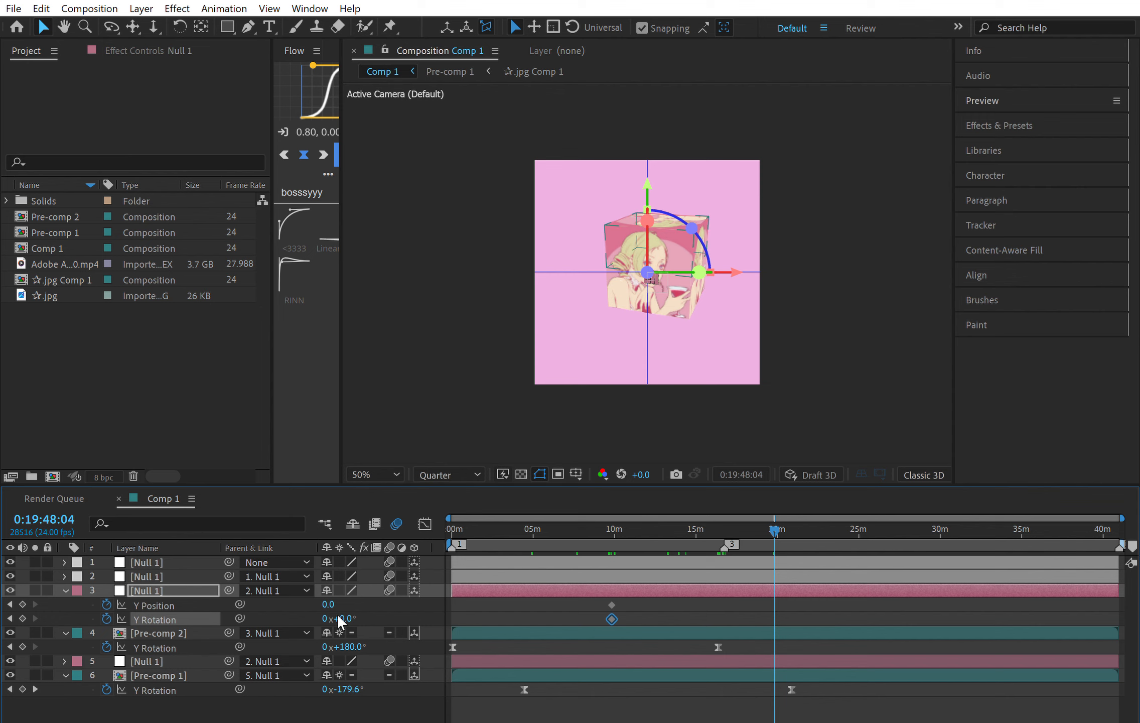
{"action": "key", "text": "ctrl+z"}
{"action": "key", "text": "ctrl+z"}
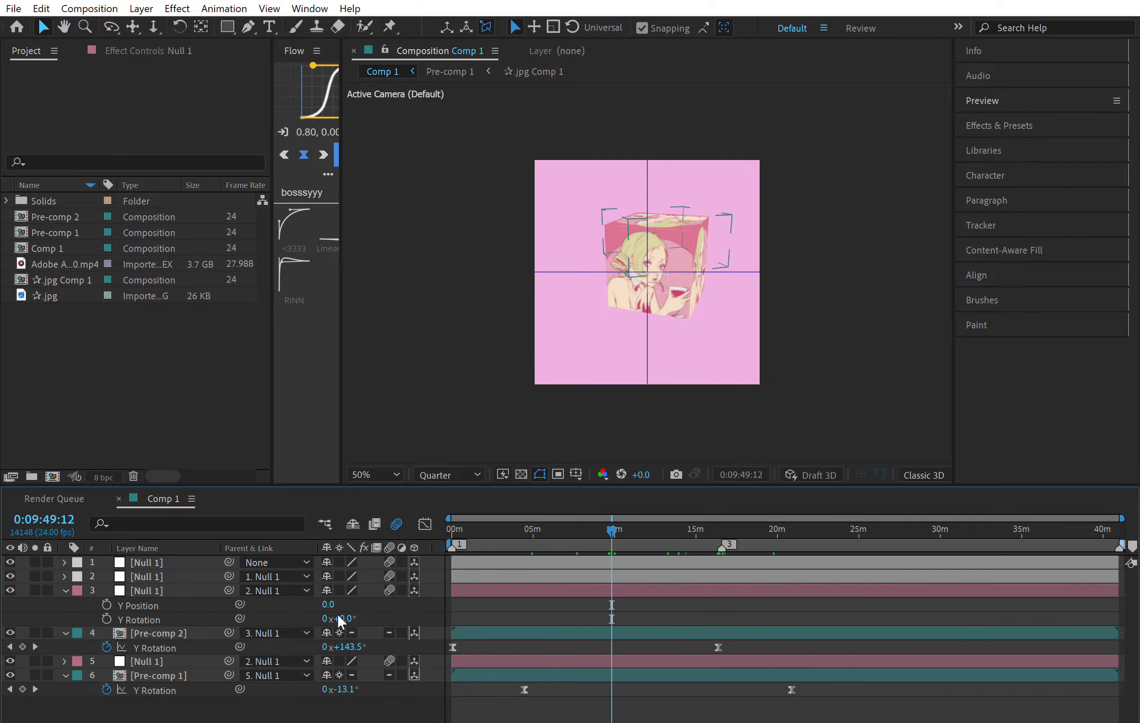
- Show the Position property of the layers and set the second null's Z position to 540
{"action": "key", "text": "p"}
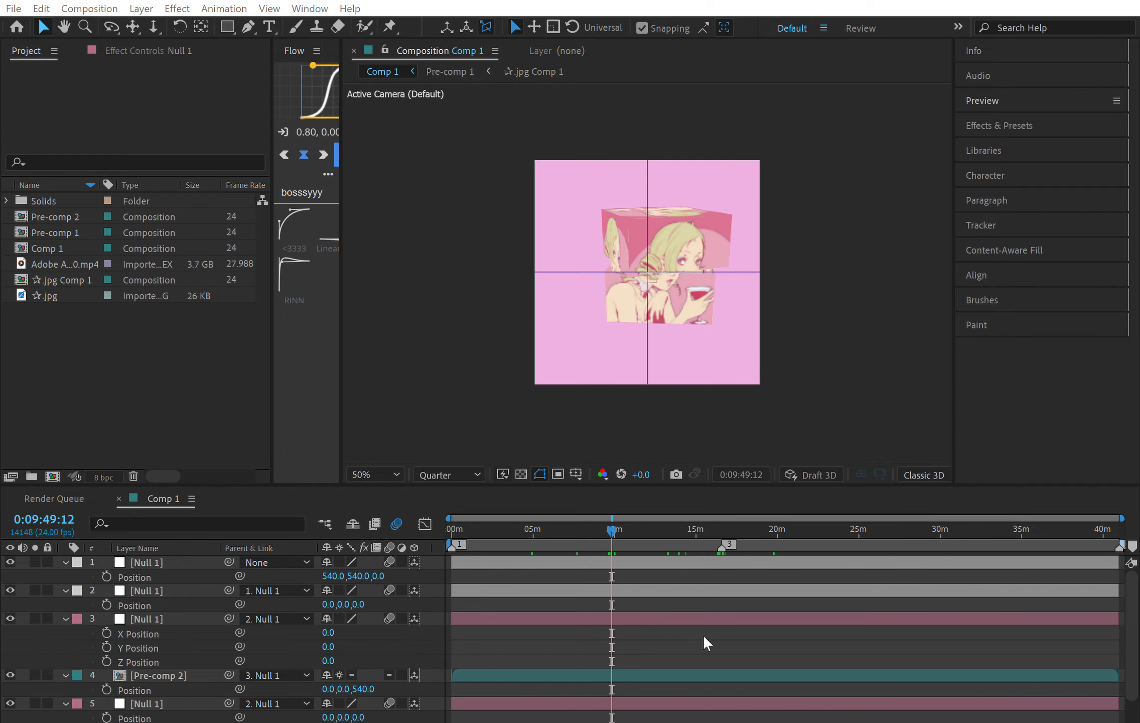
{"action": "left_click", "coordinate": [131, 584]}
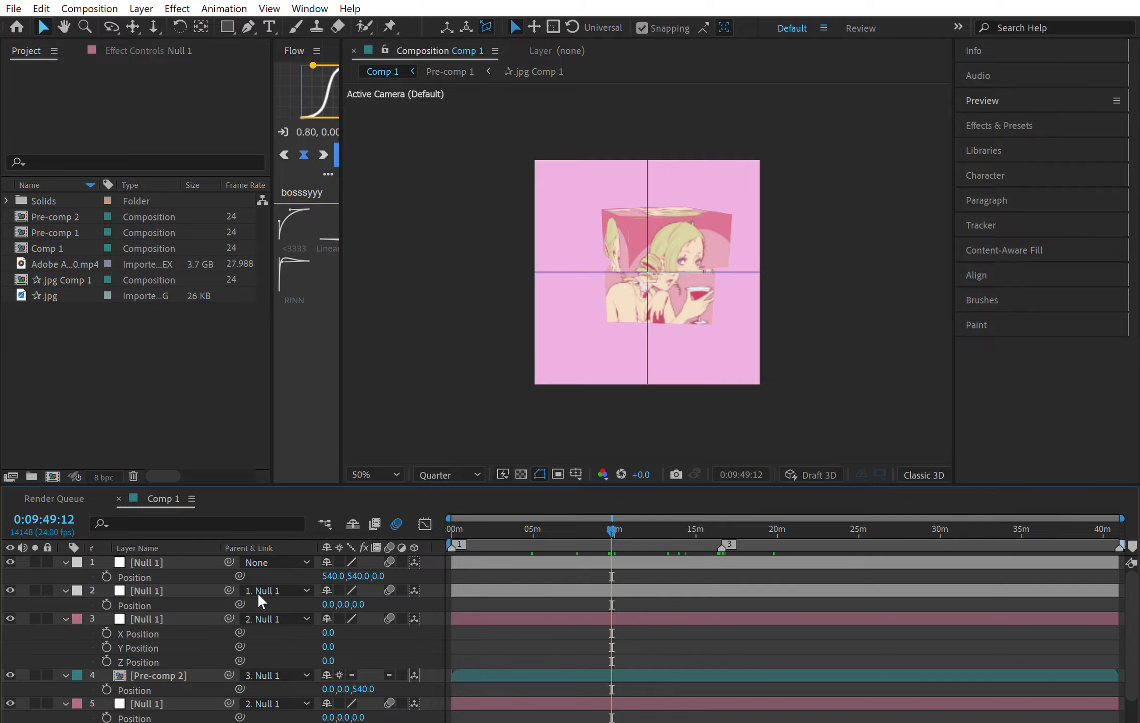
{"action": "left_click", "coordinate": [367, 597]}
{"action": "key", "text": "Return"}
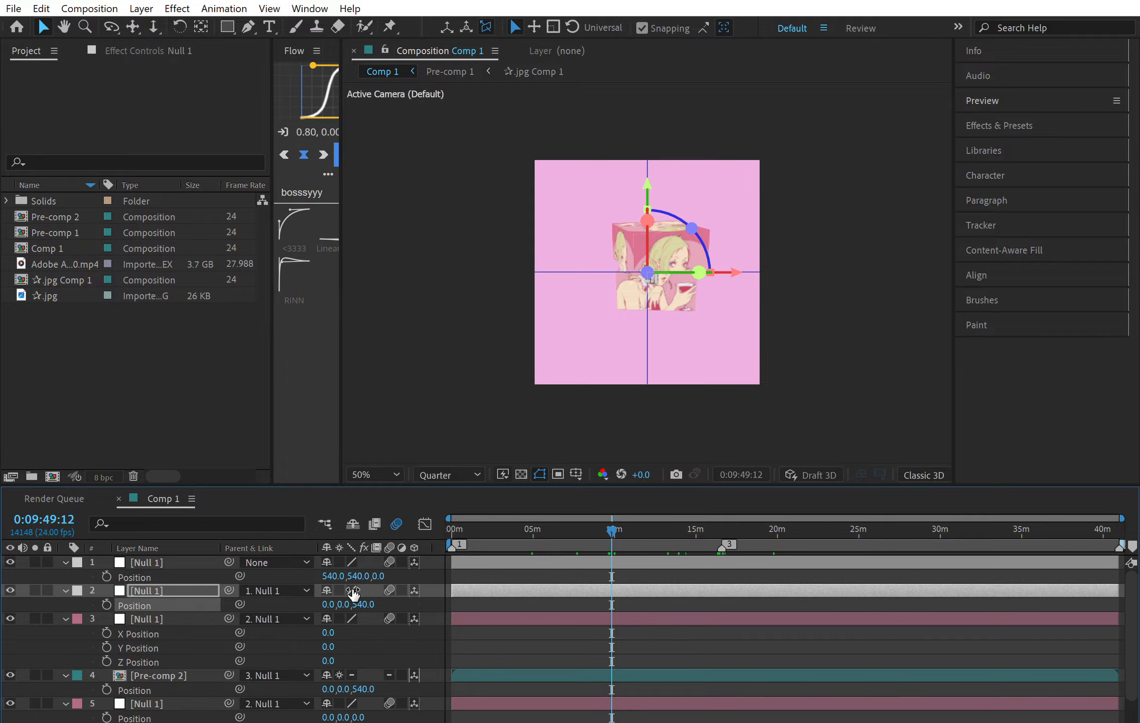
- Set the Z value of the layer 2 null's Anchor Point to 540
{"action": "key", "text": "z"}
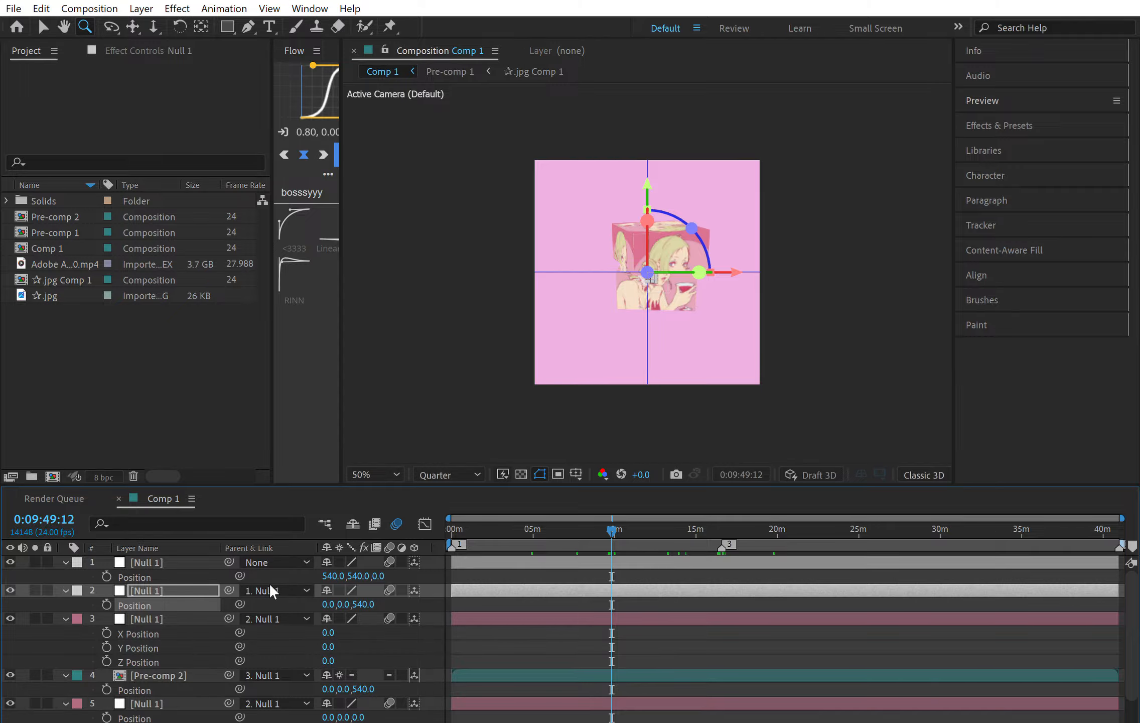
{"action": "type", "text": "a"}
{"action": "type", "text": "5"}
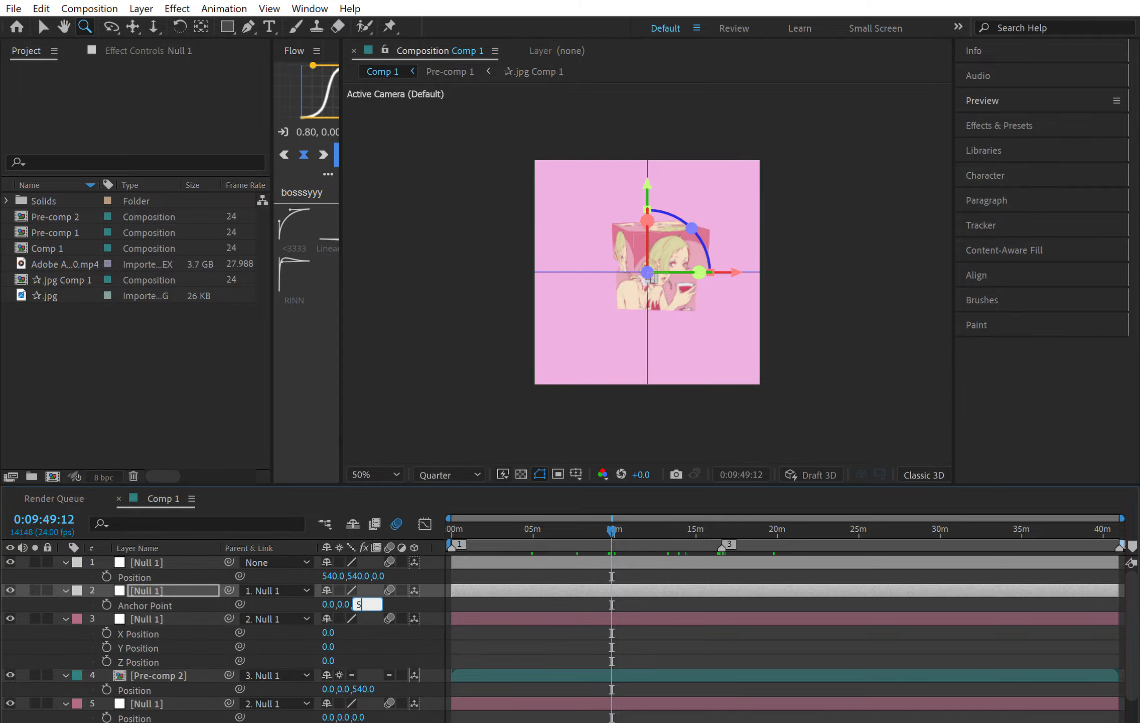
{"action": "type", "text": "40"}
{"action": "key", "text": "Return"}
- Recombine the layer 3 null's separated X, Y and Z positions into a single Position property
{"action": "left_click", "coordinate": [149, 617]}
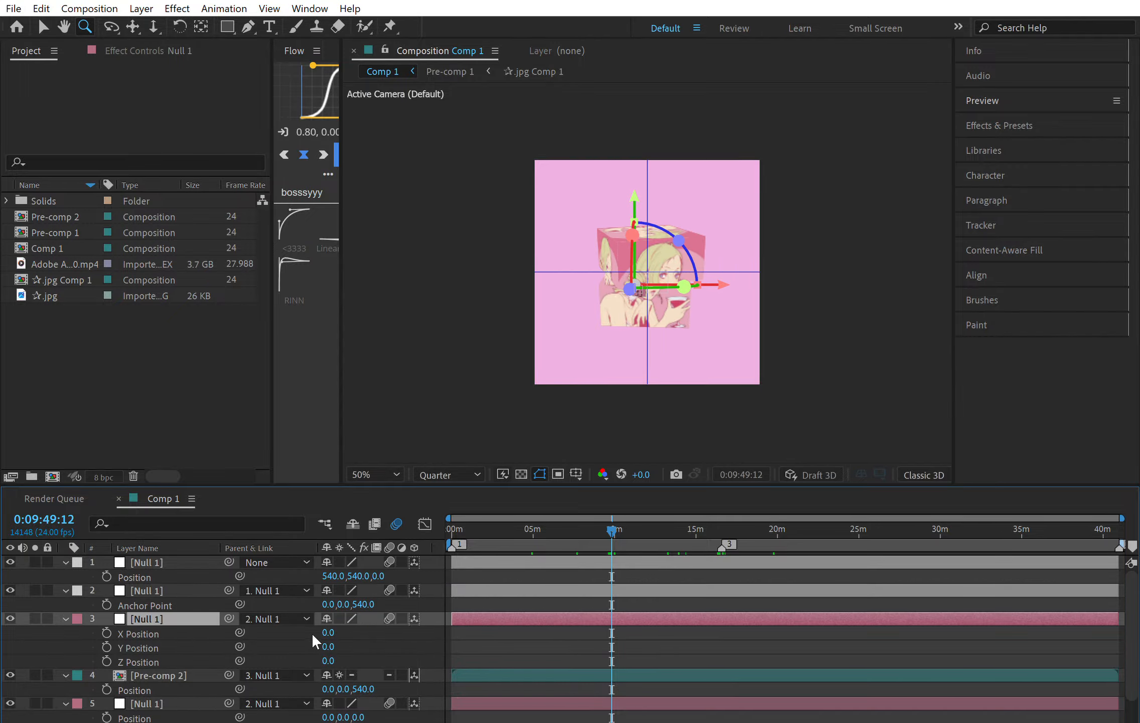
{"action": "key", "text": "p"}
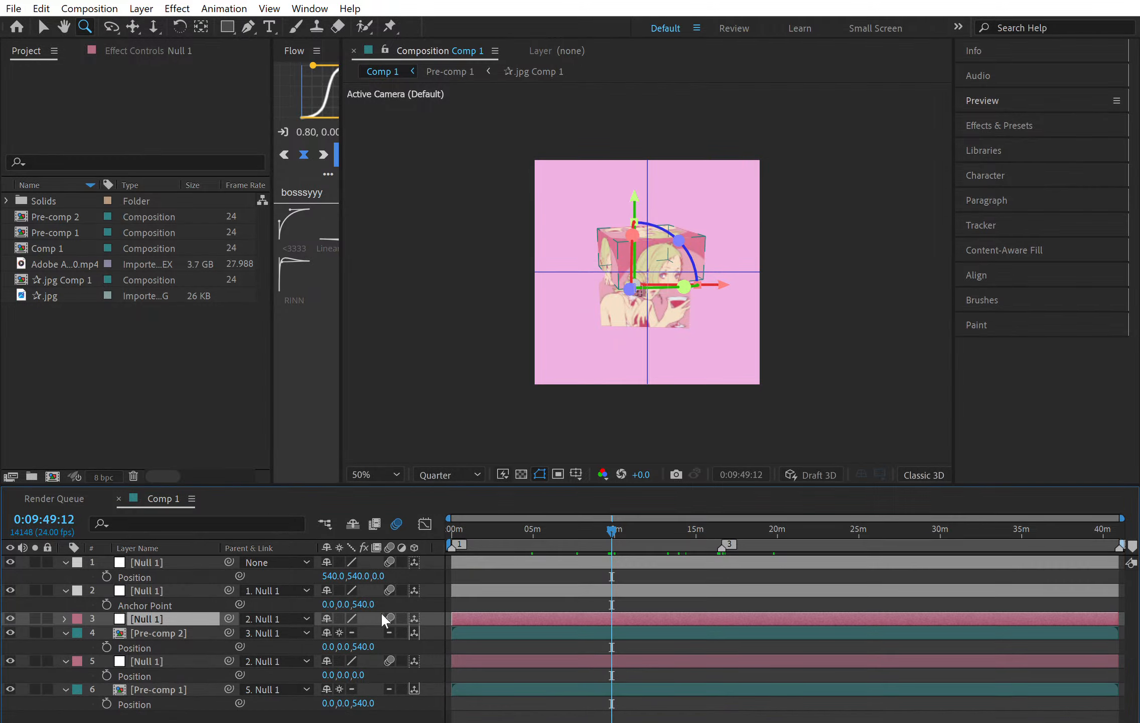
{"action": "key", "text": "p"}
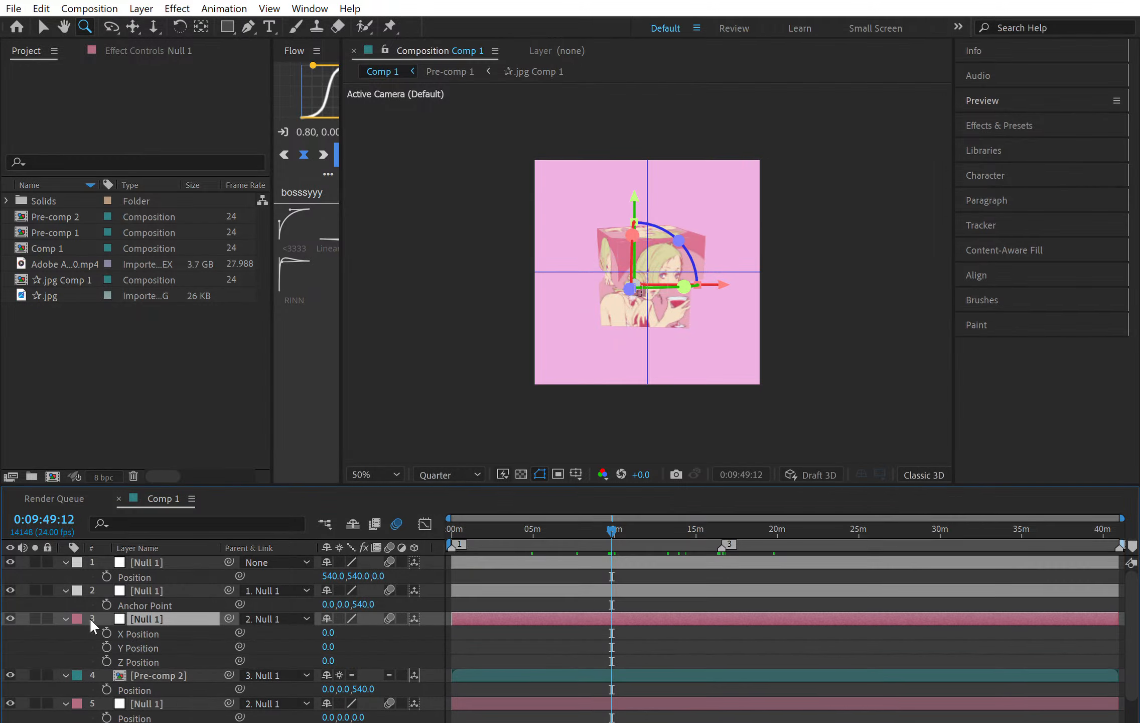
{"action": "left_click_drag", "start_coordinate": [89, 663], "coordinate": [169, 630]}
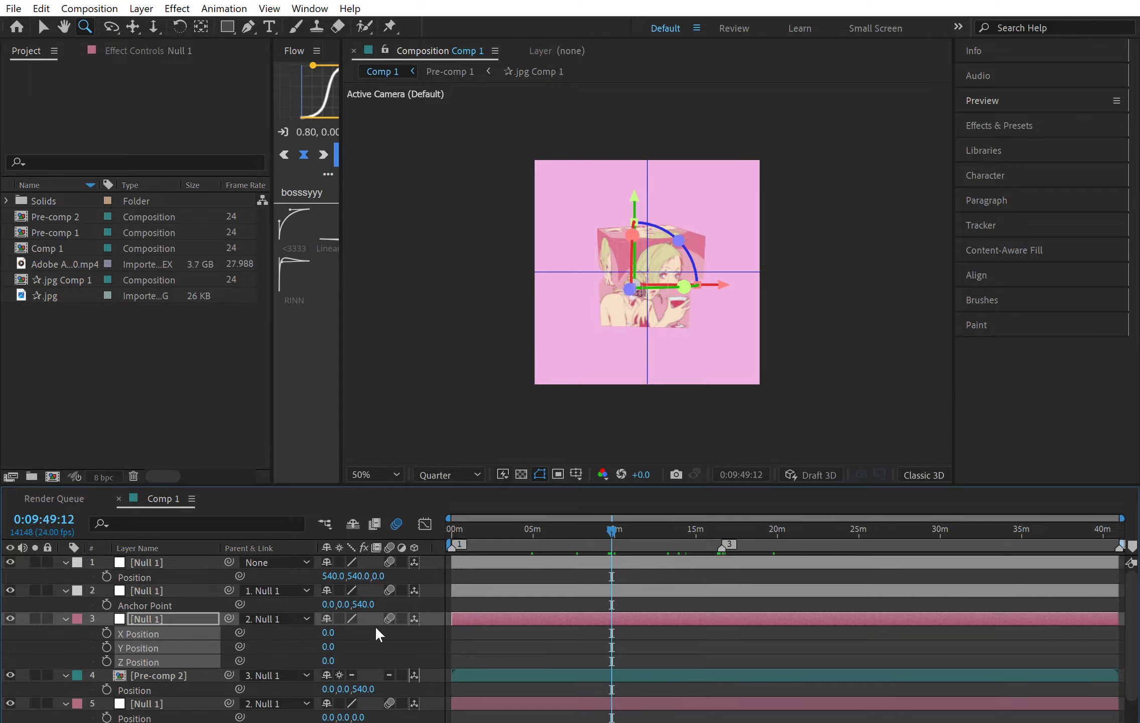
{"action": "key", "text": "ctrl+z"}
{"action": "key", "text": "ctrl+shift+a"}
{"action": "key", "text": "v"}
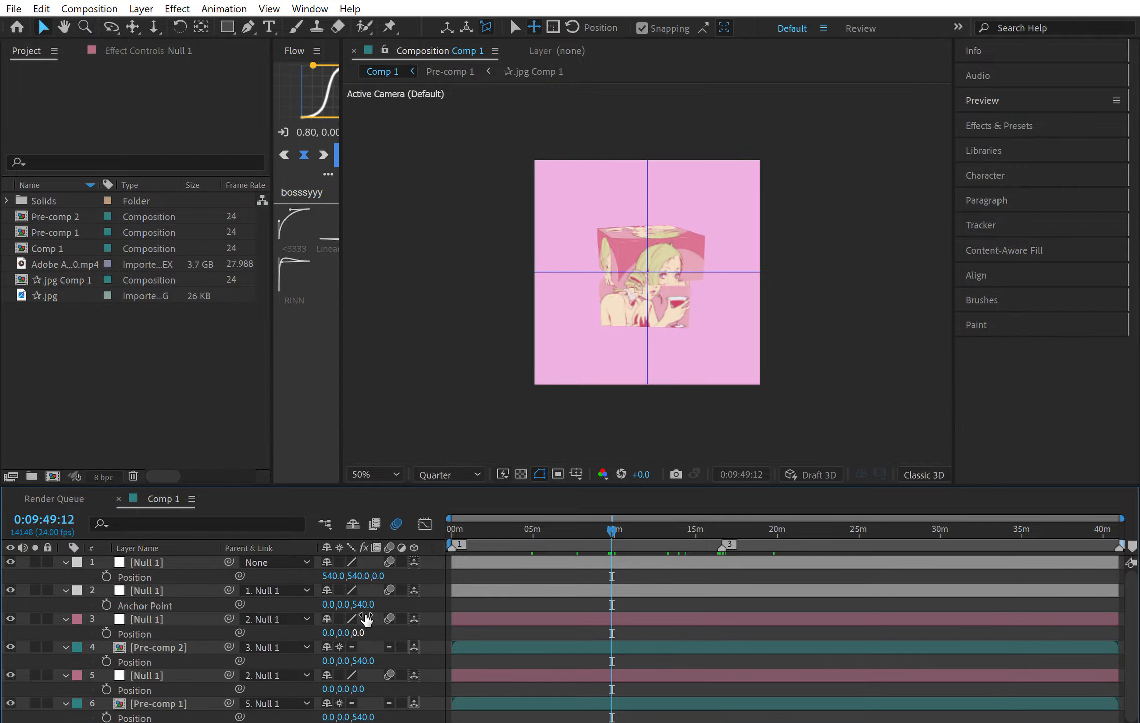
- Set the Z values of the layer 3 null's Position and Anchor Point to 540
{"action": "left_click", "coordinate": [358, 632]}
{"action": "type", "text": "540"}
{"action": "key", "text": "Return"}
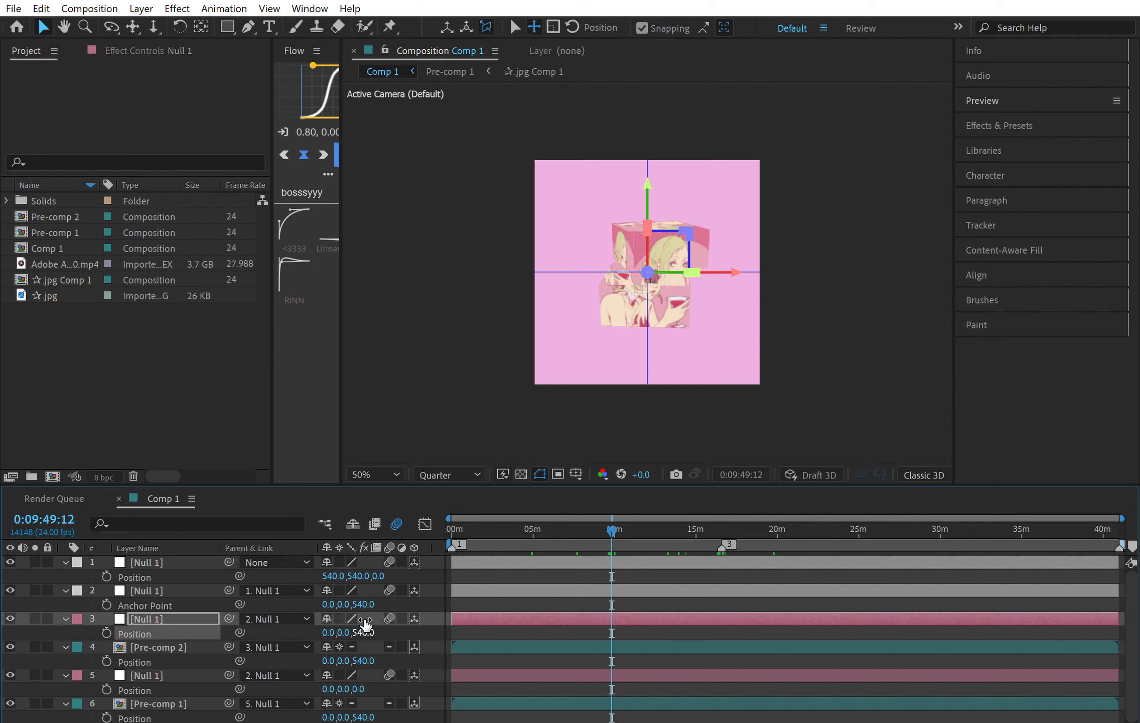
{"action": "key", "text": "a"}
{"action": "left_click", "coordinate": [359, 631]}
{"action": "type", "text": "540"}
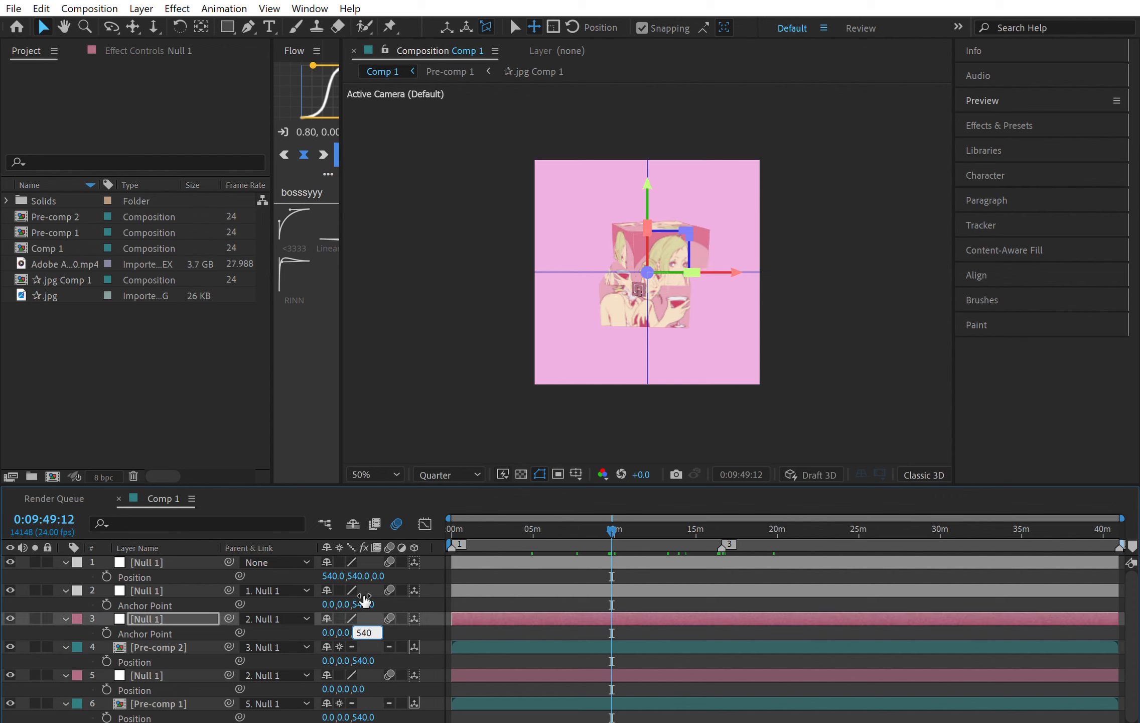
{"action": "key", "text": "Return"}
- Set the Z values of the layer 5 null's Position and Anchor Point to 540
{"action": "left_click", "coordinate": [179, 670]}
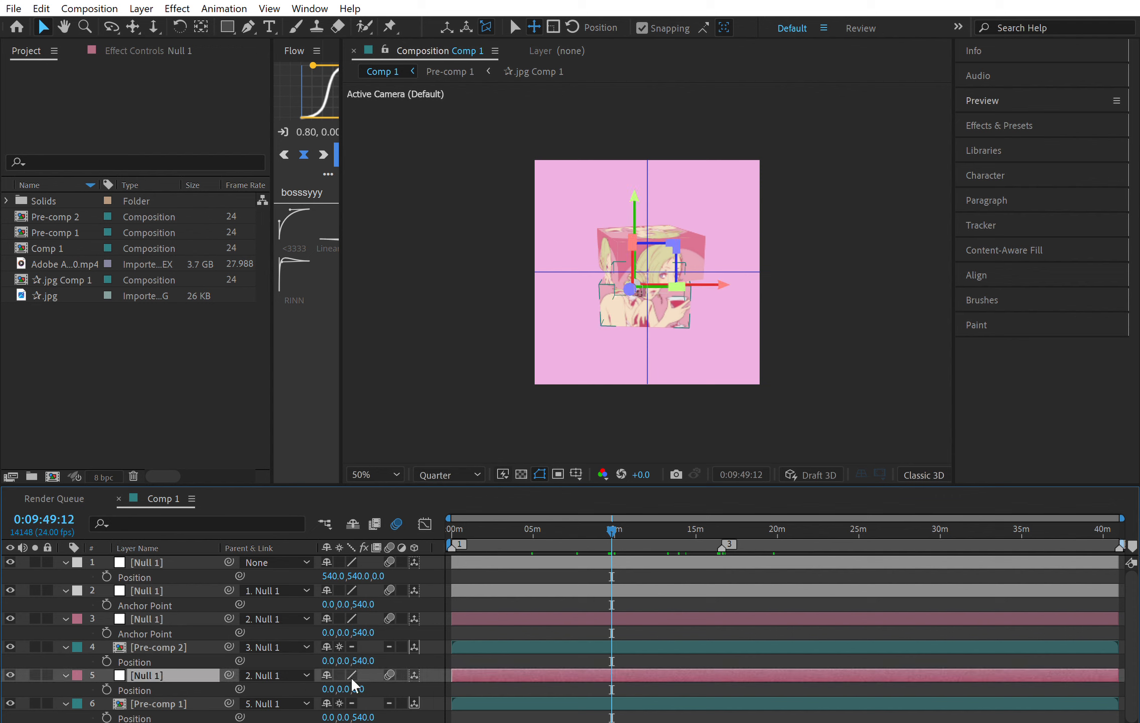
{"action": "left_click", "coordinate": [359, 688]}
{"action": "type", "text": "540"}
{"action": "key", "text": "Return"}
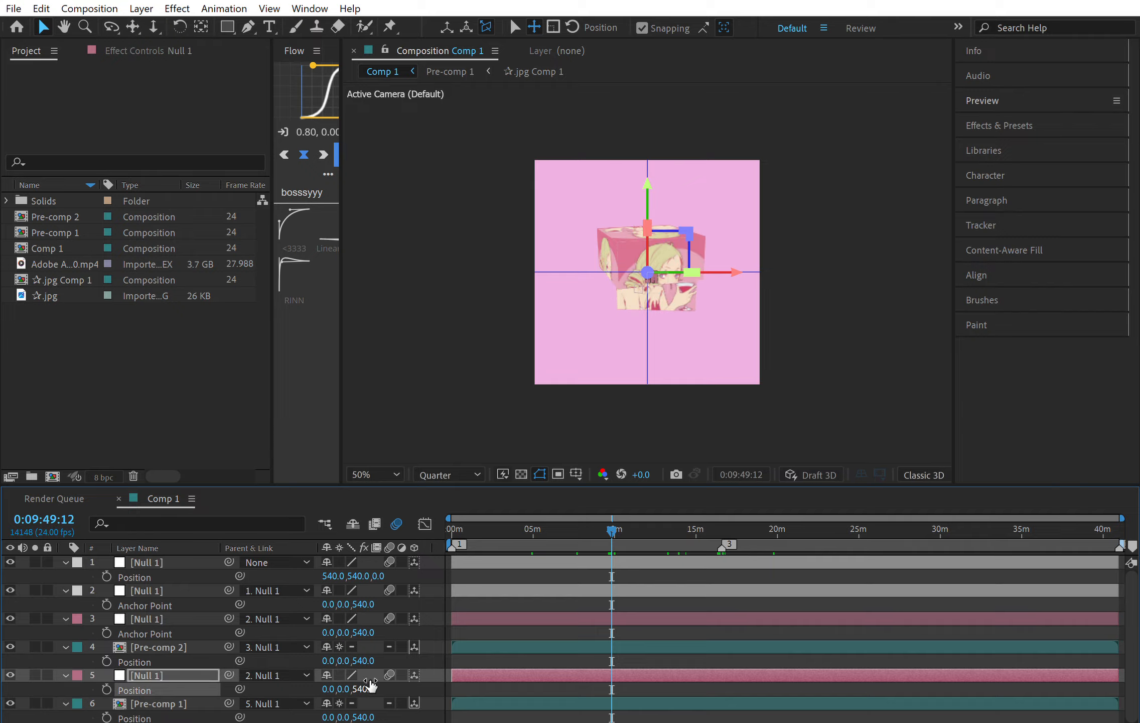
{"action": "key", "text": "a"}
{"action": "left_click", "coordinate": [362, 689]}
{"action": "type", "text": "540"}
{"action": "key", "text": "Return"}
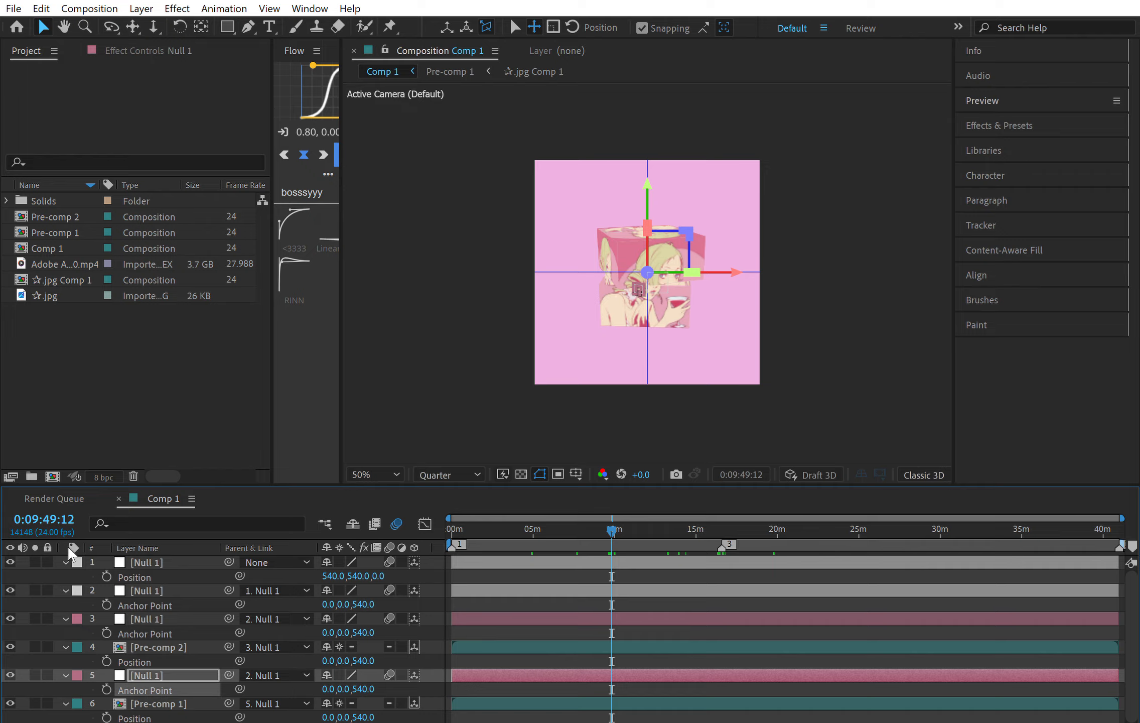
- Collapse the properties of the surrounding layers and separate the Position dimensions of the layer 3 null
{"action": "left_click", "coordinate": [66, 562]}
{"action": "left_click", "coordinate": [66, 576]}
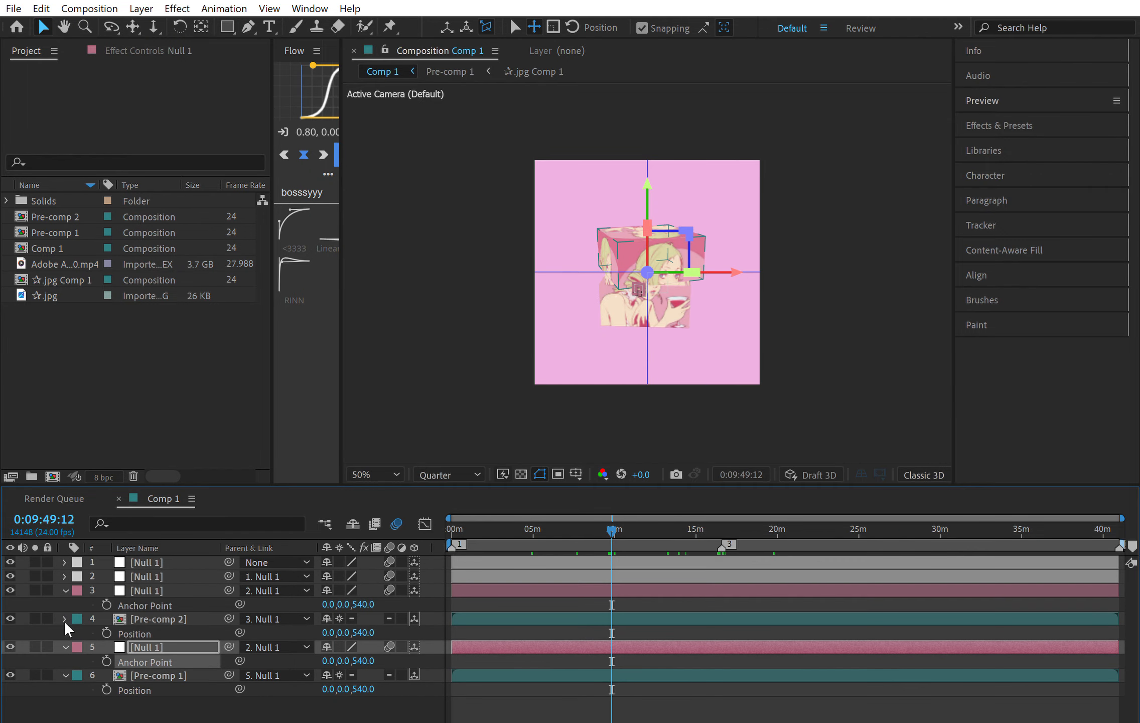
{"action": "left_click", "coordinate": [65, 618]}
{"action": "left_click", "coordinate": [66, 632]}
{"action": "left_click", "coordinate": [153, 591]}
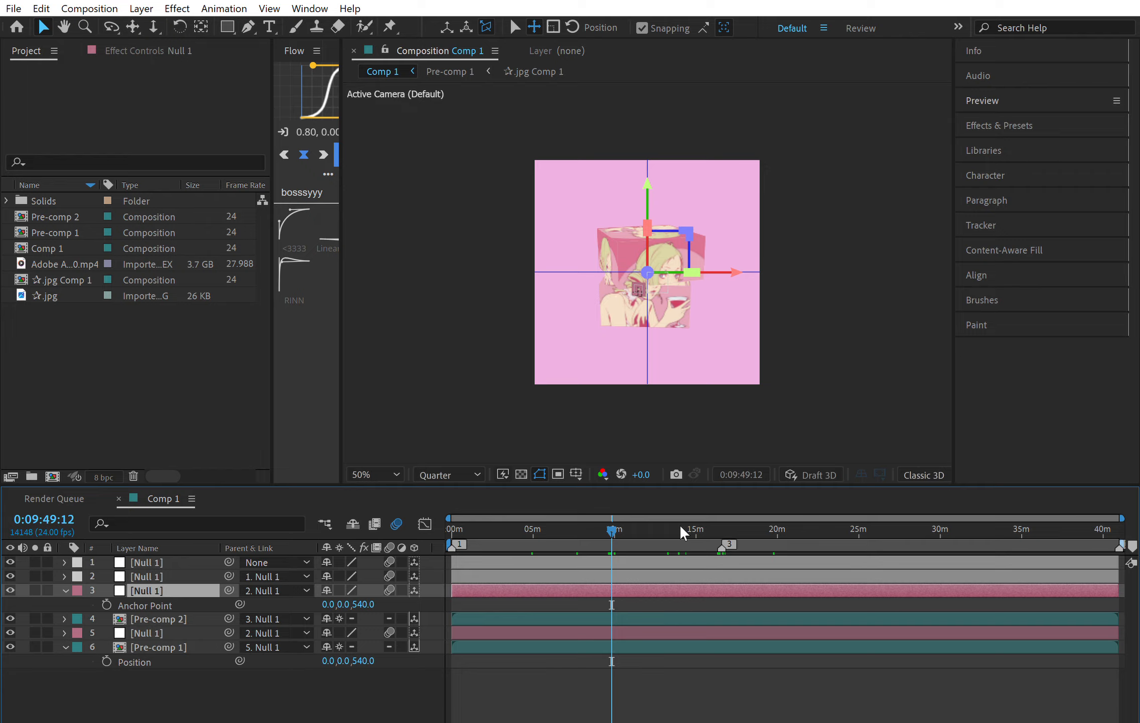
{"action": "key", "text": "p"}
{"action": "left_click", "coordinate": [135, 604]}
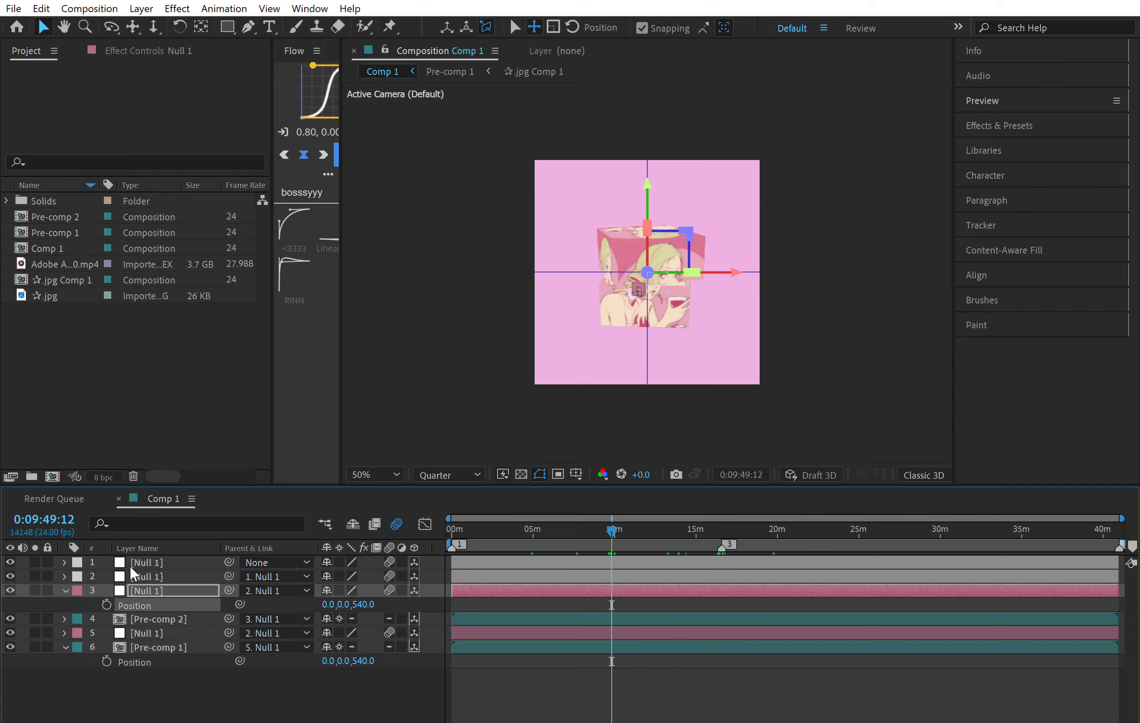
{"action": "left_click", "coordinate": [131, 567]}
{"action": "left_click", "coordinate": [100, 609]}
- Start keyframing the layer 3 null's Y Position and Y Rotation at 0:09:49:12 and show only its keyframed properties
{"action": "left_click", "coordinate": [106, 618]}
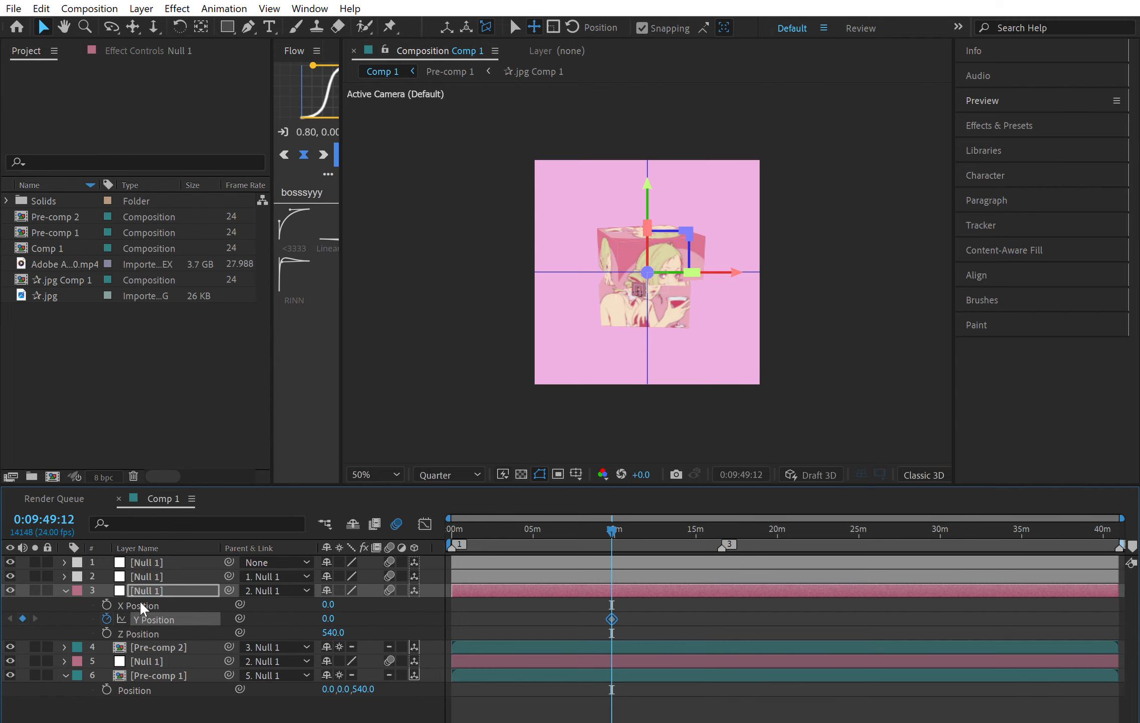
{"action": "key", "text": "r"}
{"action": "left_click", "coordinate": [106, 632]}
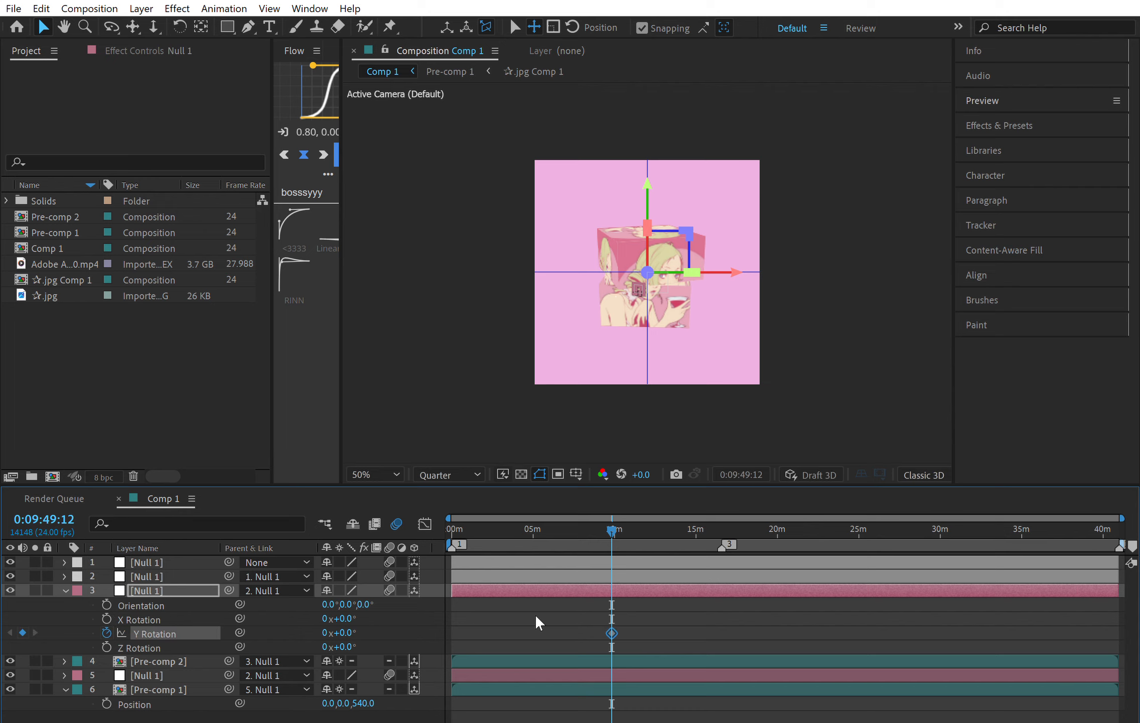
{"action": "key", "text": "u"}
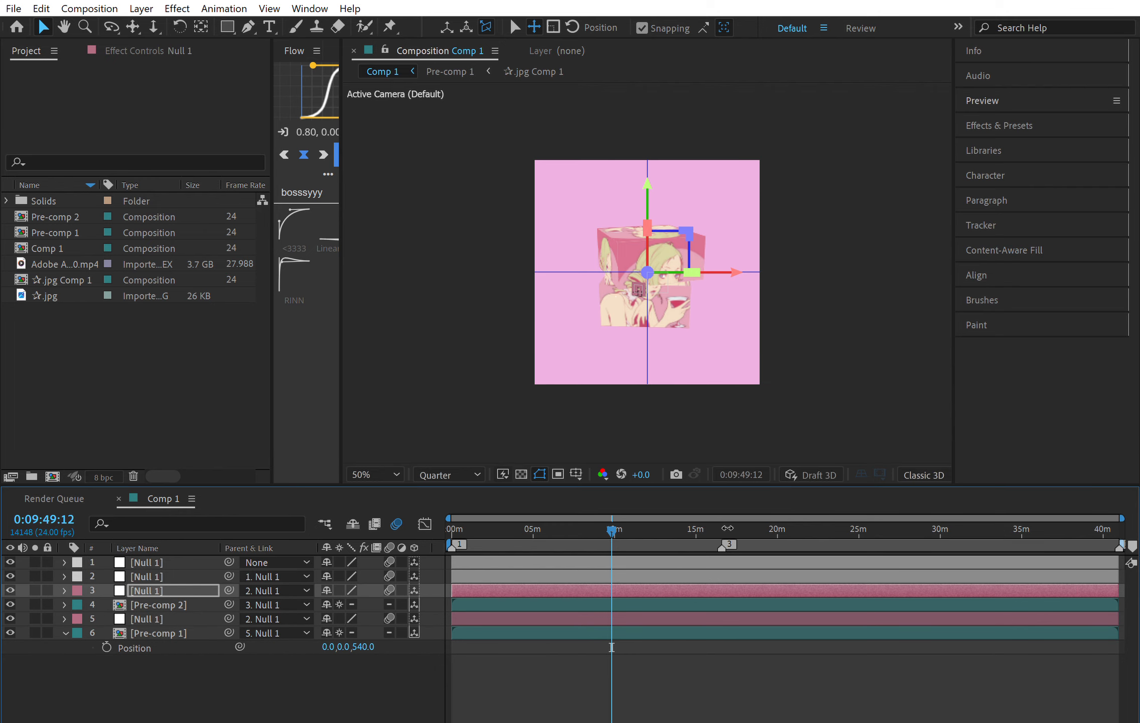
- At 0:19:32:20, keyframe the layer 3 null with Y Rotation at 180° and Y Position at -540
{"action": "left_click", "coordinate": [771, 528]}
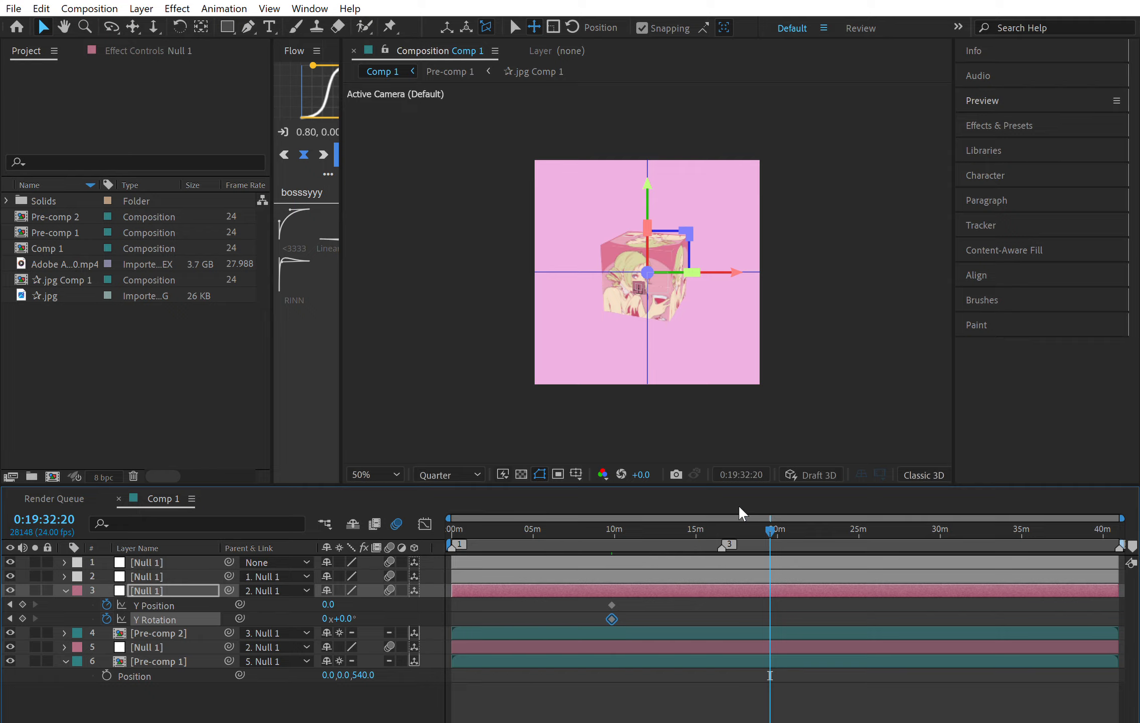
{"action": "left_click", "coordinate": [344, 618]}
{"action": "type", "text": "180"}
{"action": "key", "text": "Return"}
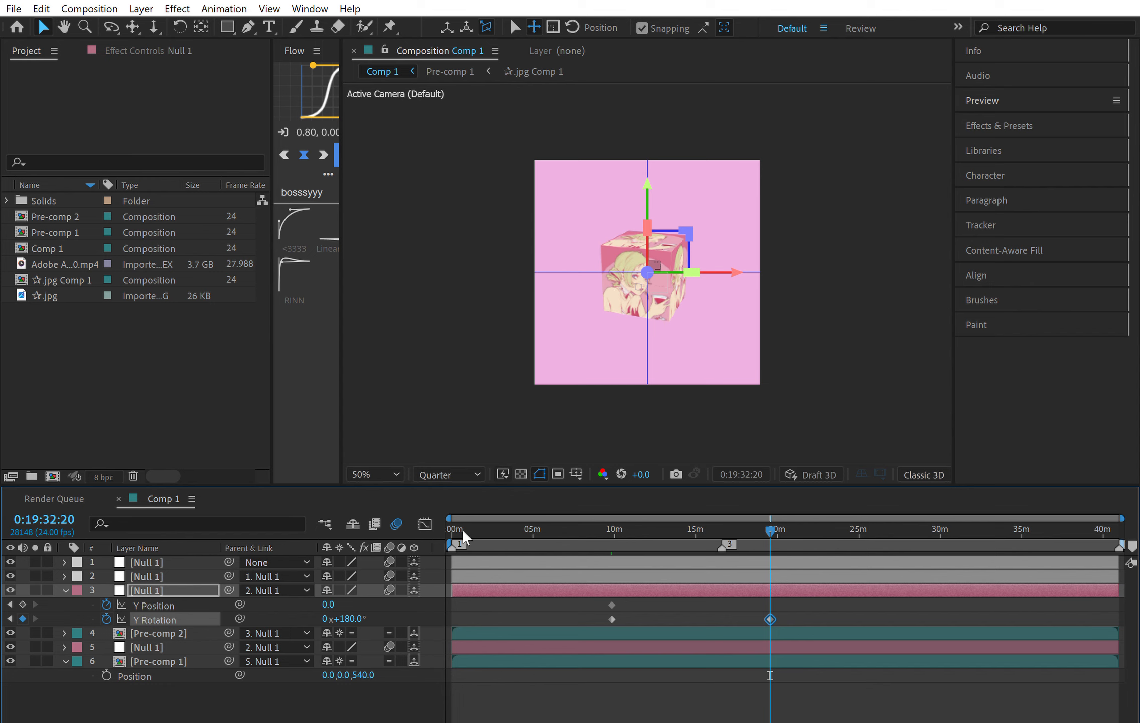
{"action": "type", "text": "540"}
{"action": "key", "text": "Return"}
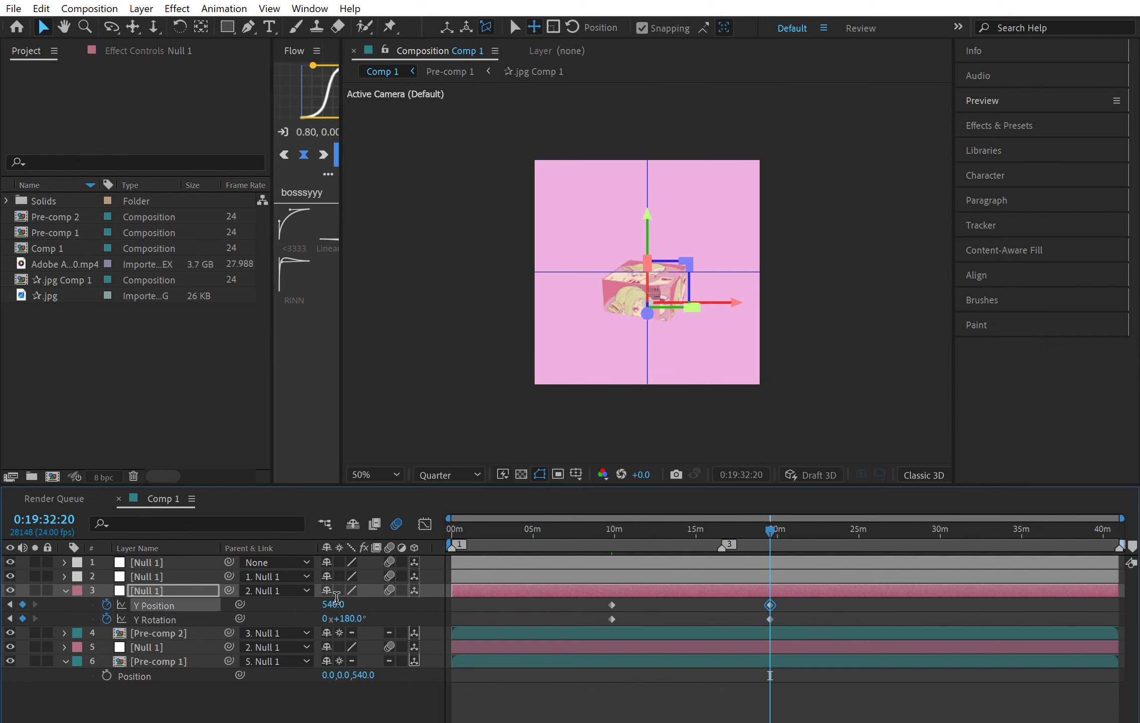
{"action": "left_click", "coordinate": [332, 604]}
{"action": "type", "text": "-540"}
{"action": "key", "text": "Return"}
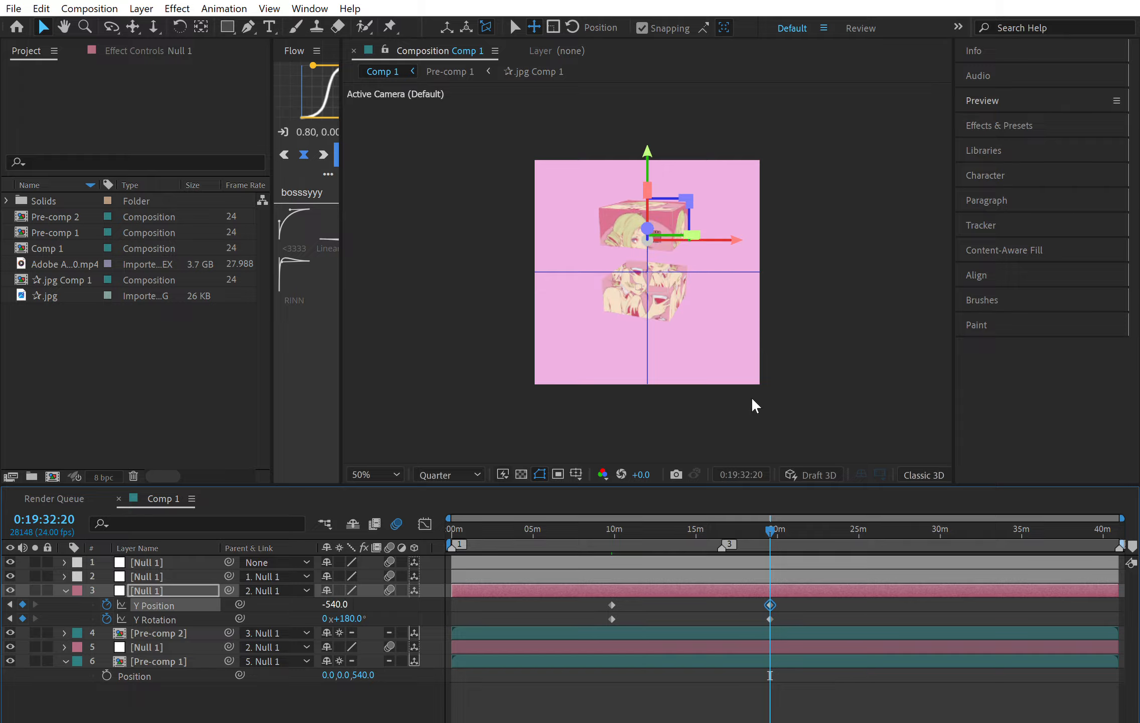
- Easy ease the layer 3 null's Y Position and Y Rotation keyframes and shape their speed curves into a sharp peak near the middle
{"action": "left_click", "coordinate": [154, 618]}
{"action": "left_click", "coordinate": [161, 604], "text": "shift"}
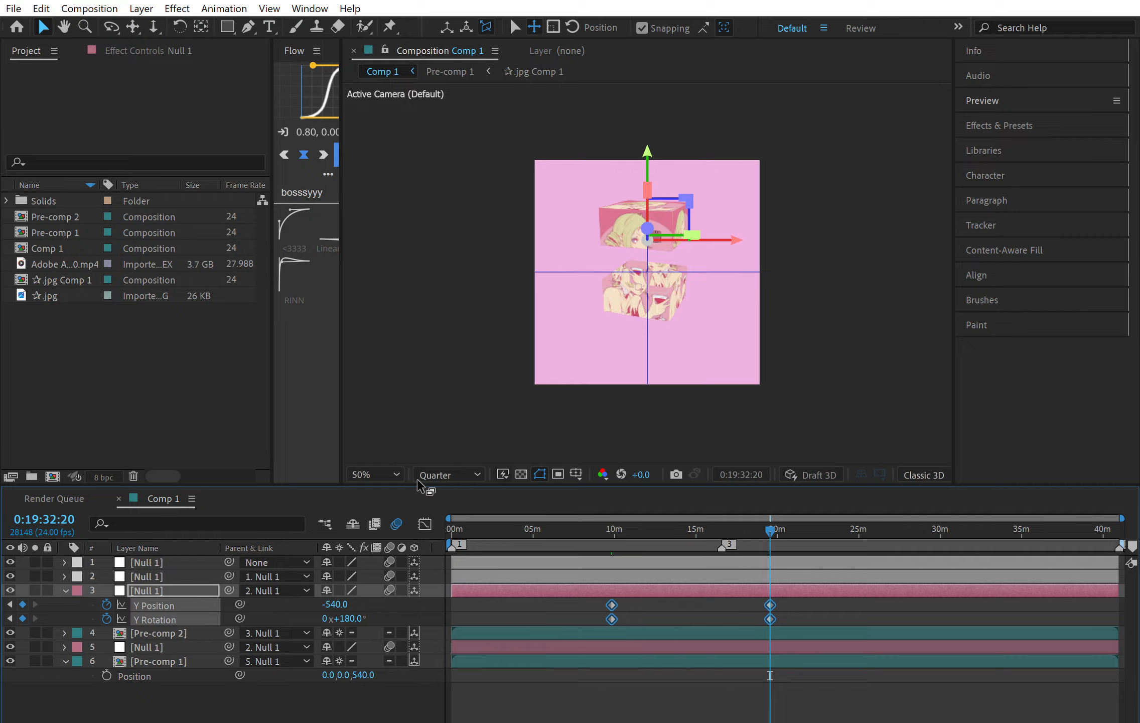
{"action": "key", "text": "F9"}
{"action": "left_click_drag", "start_coordinate": [803, 569], "coordinate": [514, 650]}
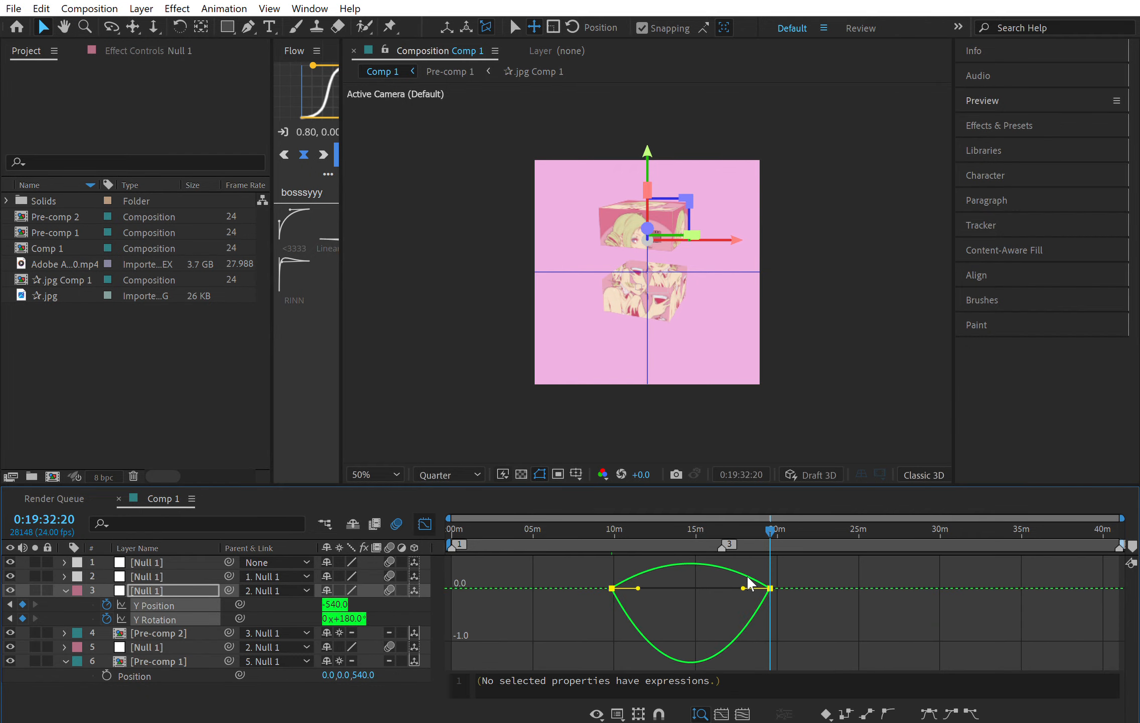
{"action": "left_click_drag", "start_coordinate": [743, 588], "coordinate": [667, 586]}
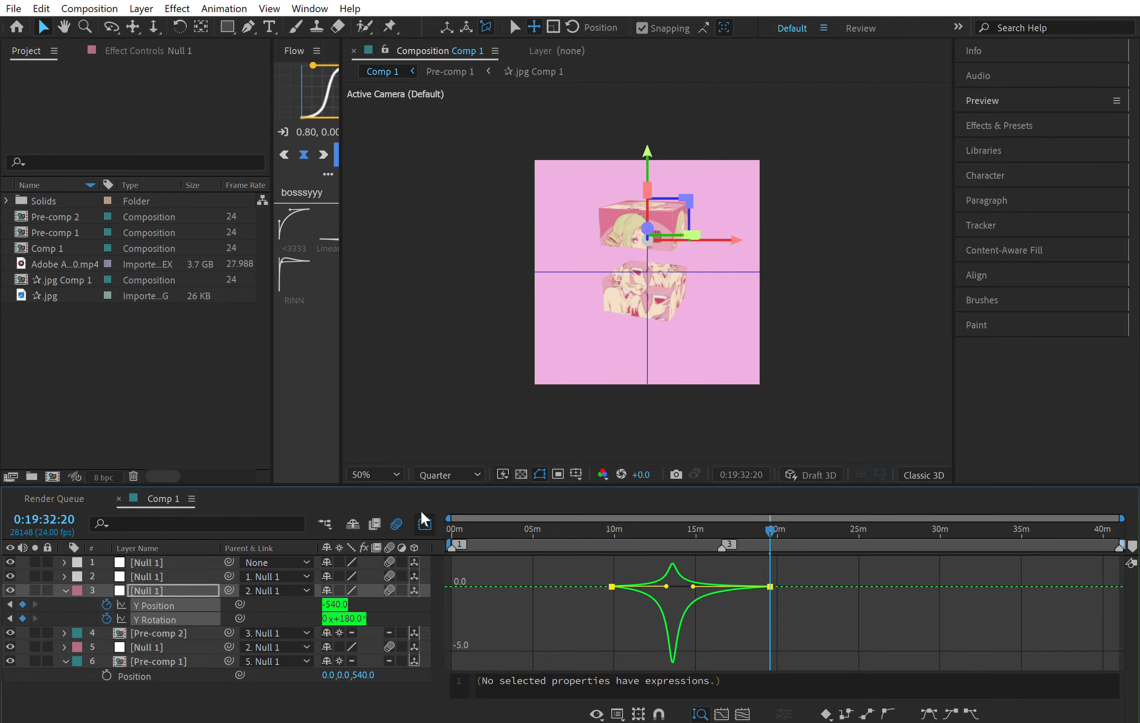
{"action": "left_click", "coordinate": [424, 523]}
{"action": "left_click", "coordinate": [682, 680]}
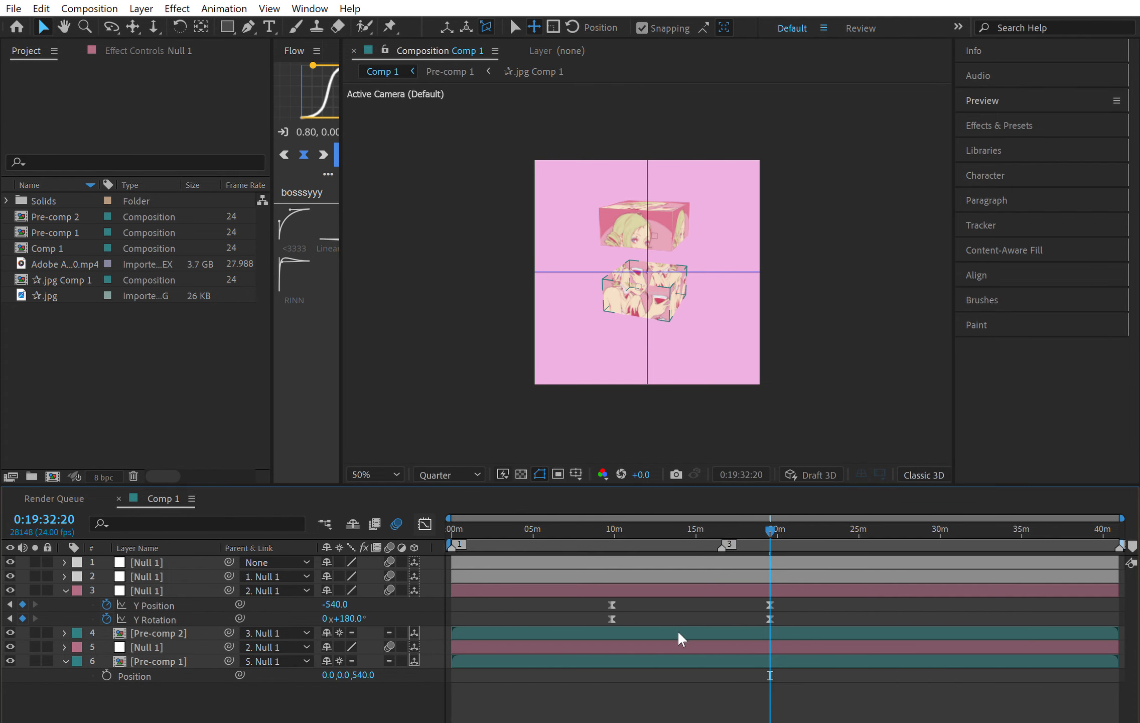